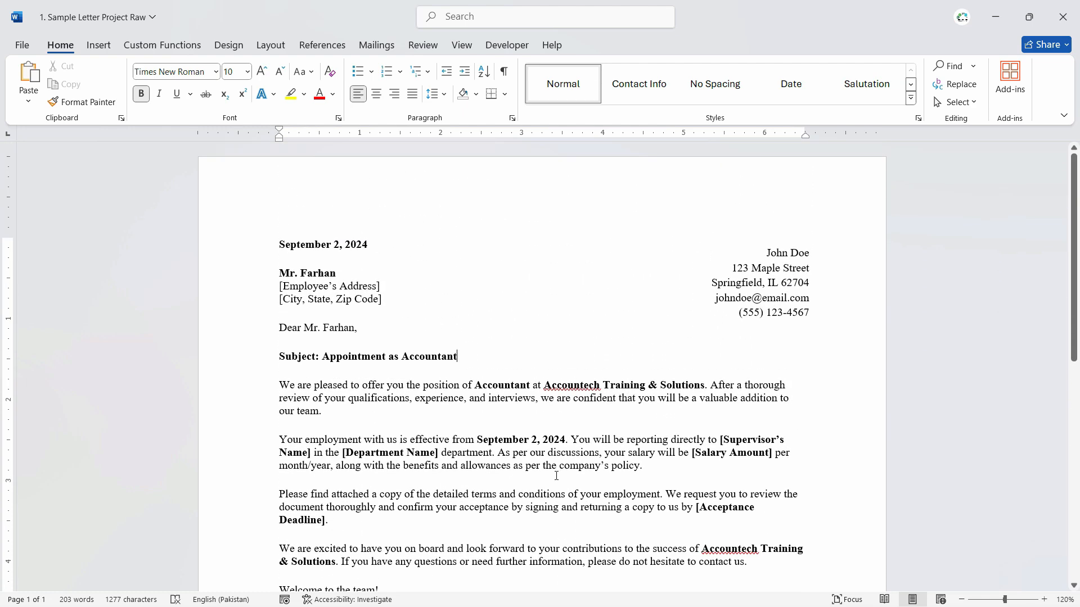
# - View the available sources for inserting a picture into the letter
pyautogui.click(772, 249)
pyautogui.click(516, 279)
pyautogui.click(98, 45)
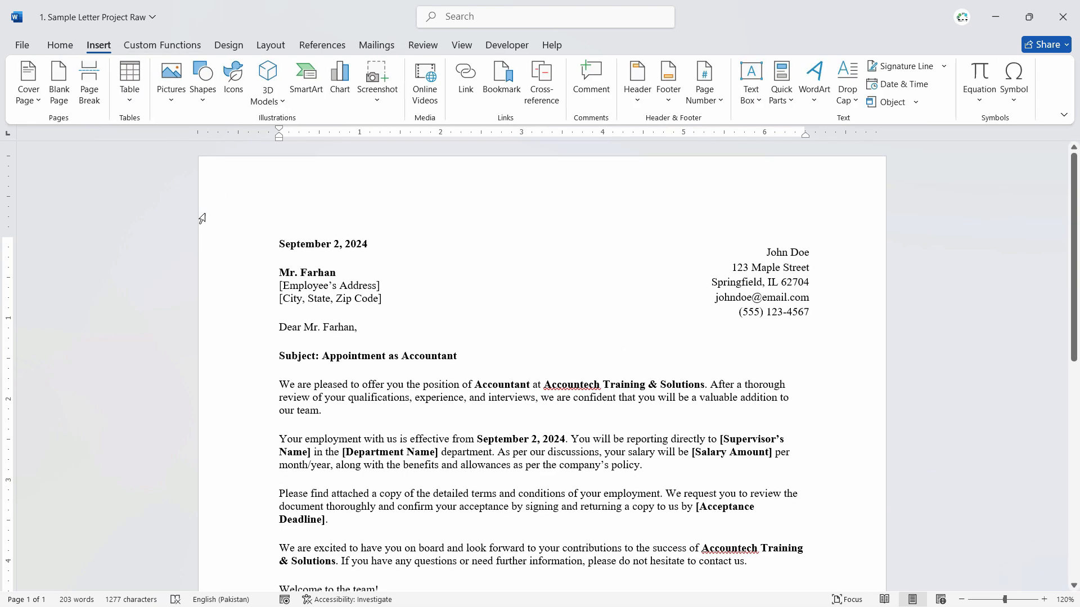
pyautogui.click(176, 100)
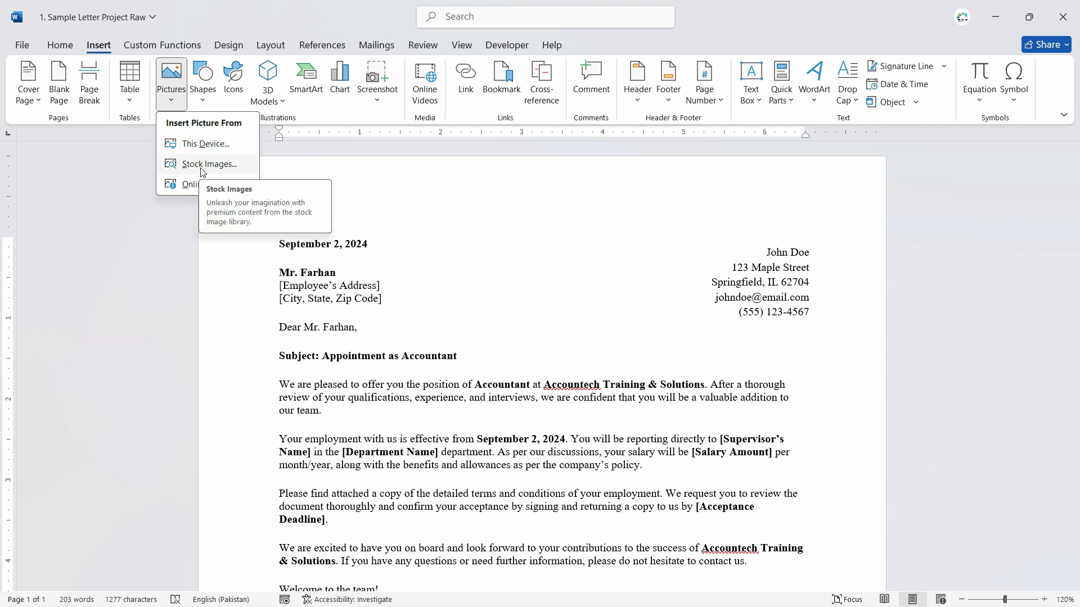
# - Switch to the browser and remove the license filter from the "sample transparent company logo" image results
pyautogui.hotkey('alt', 'Tab')
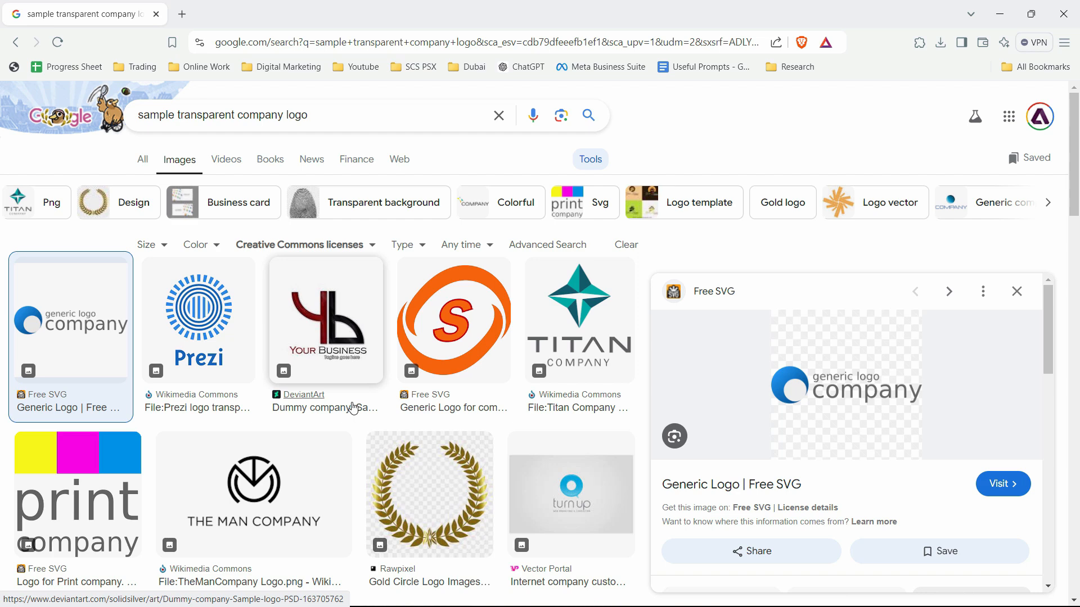
pyautogui.click(588, 161)
pyautogui.click(588, 162)
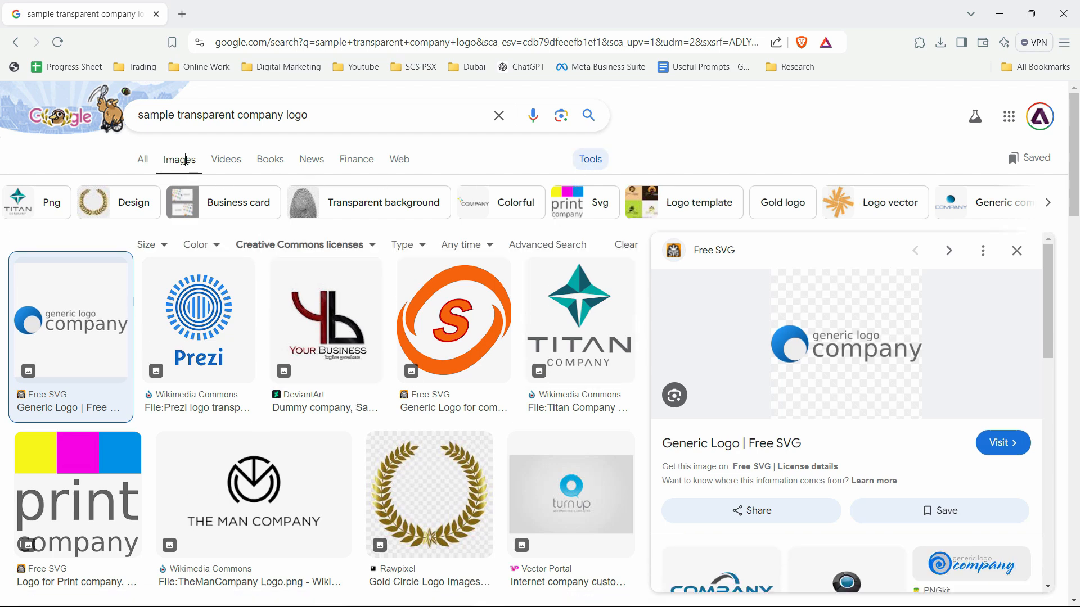
pyautogui.click(373, 246)
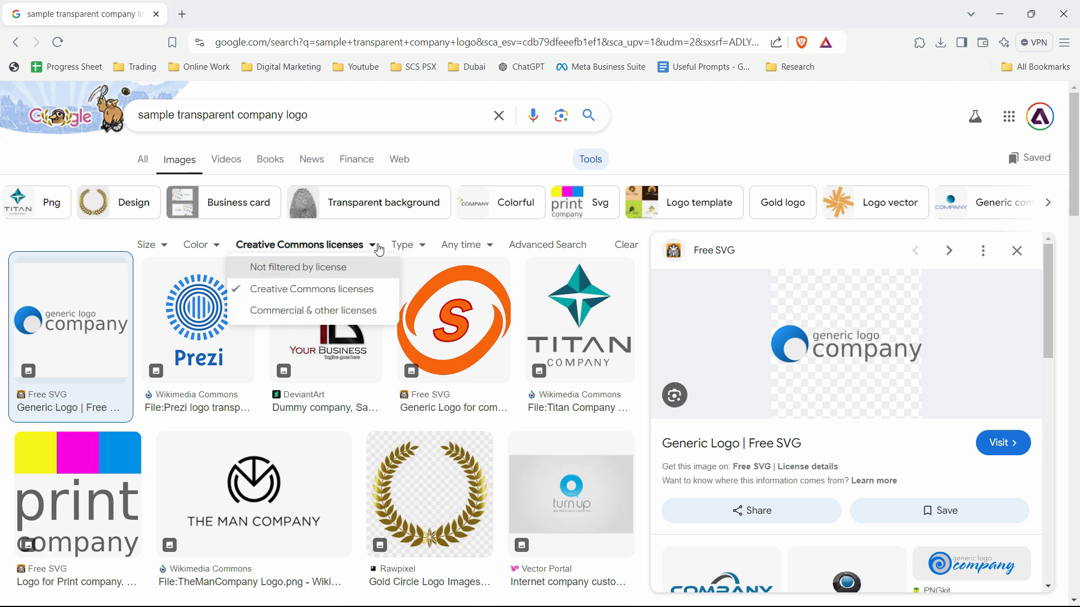
pyautogui.click(331, 274)
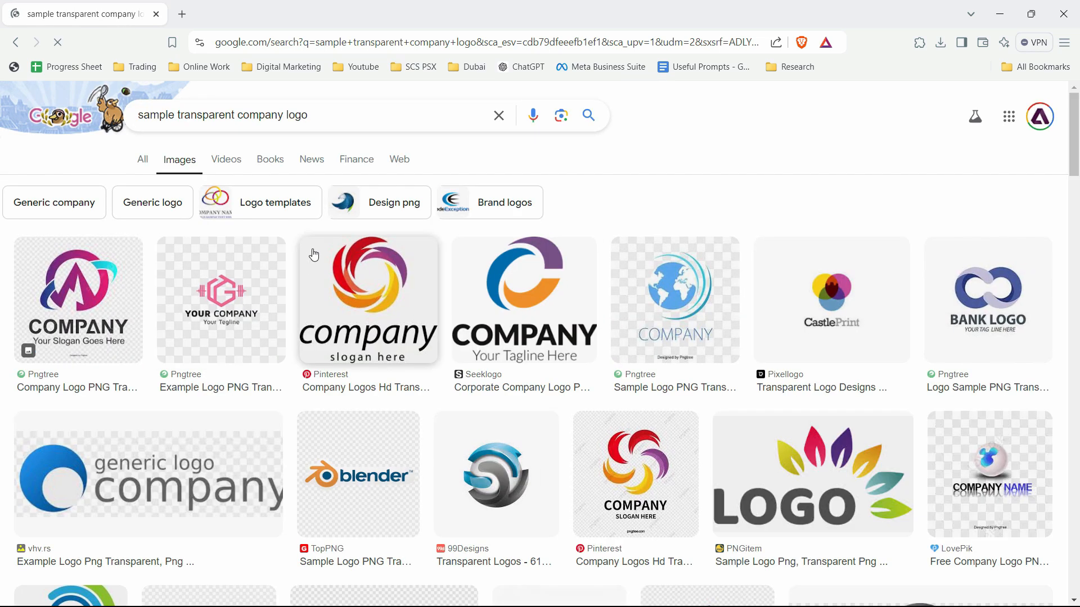
# - Filter the logo image results by usage rights to Creative Commons licenses
pyautogui.click(591, 160)
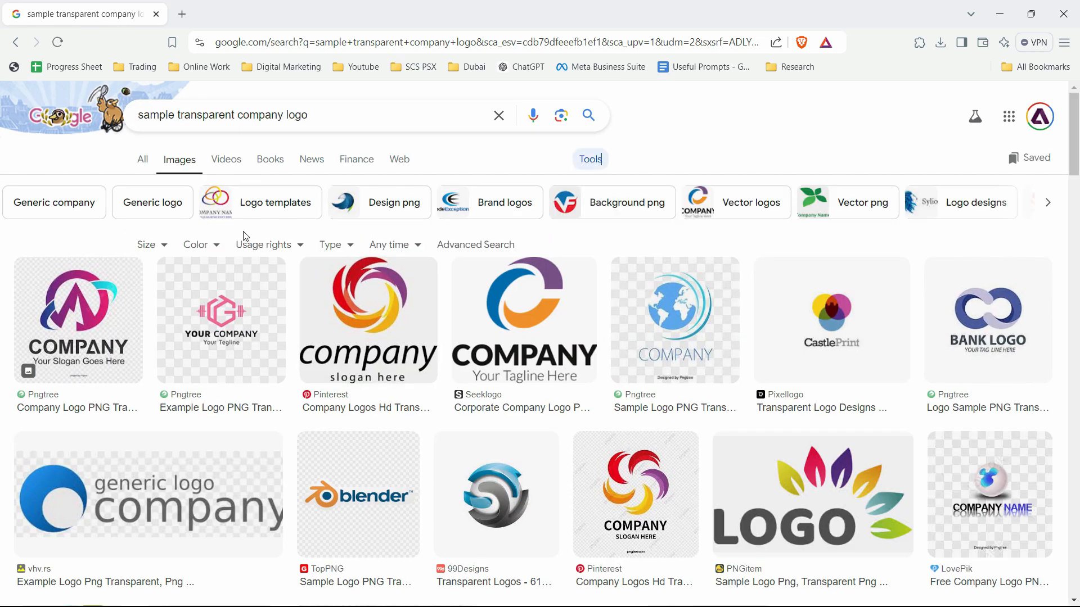
pyautogui.click(284, 244)
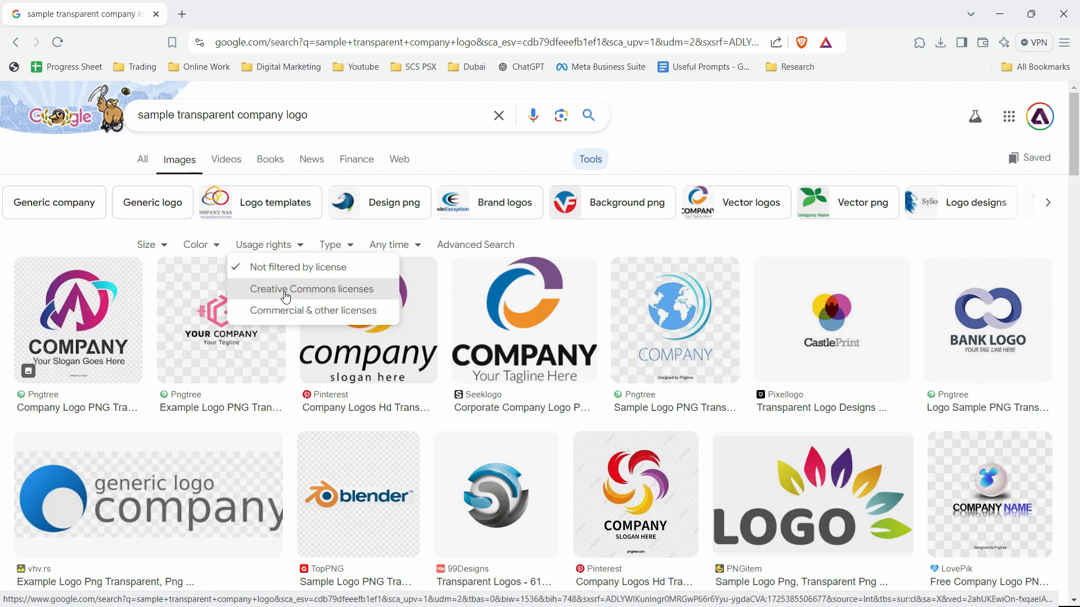
pyautogui.rightClick(287, 297)
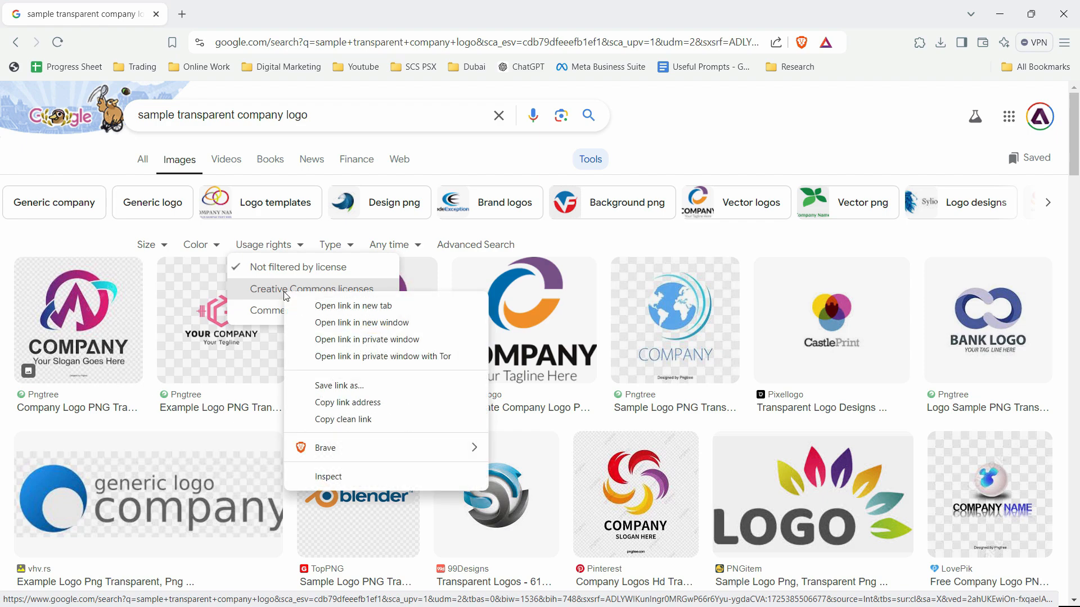
pyautogui.press('Escape')
pyautogui.click(286, 295)
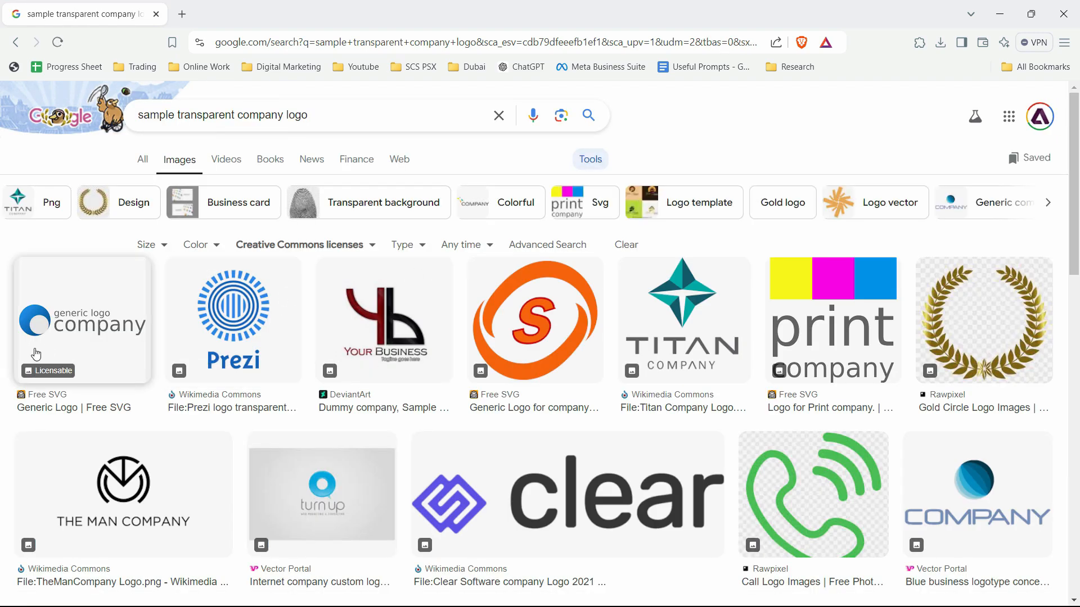
# - Save the Free SVG "Generic Logo" image as the PNG file "logo-generic (1)" in the Microsoft Word 2024 Course Hindi folder
pyautogui.click(90, 342)
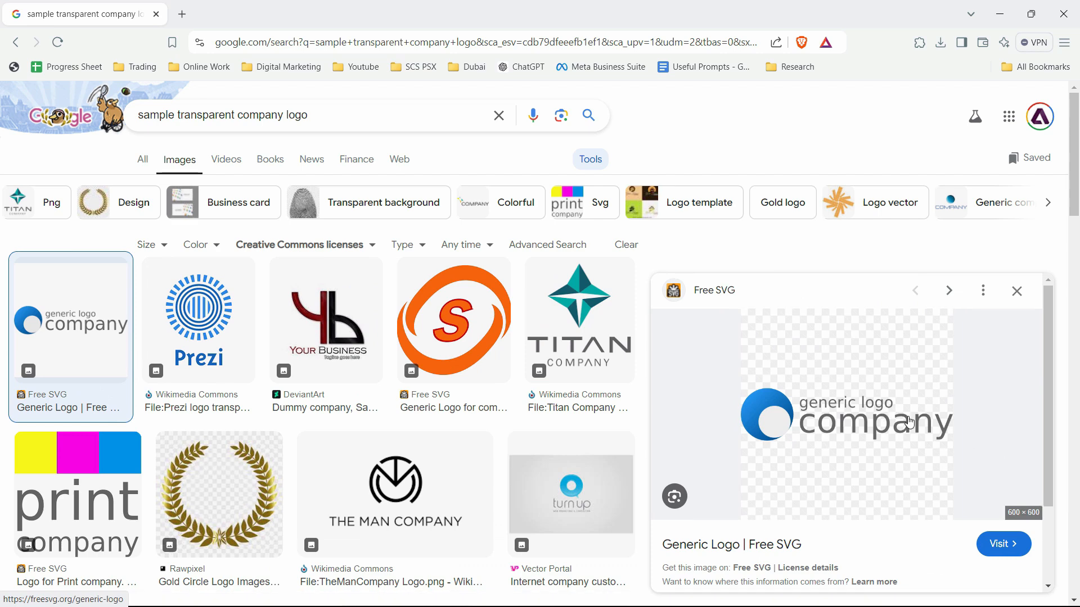
pyautogui.scroll(-1, 874, 369)
pyautogui.rightClick(874, 369)
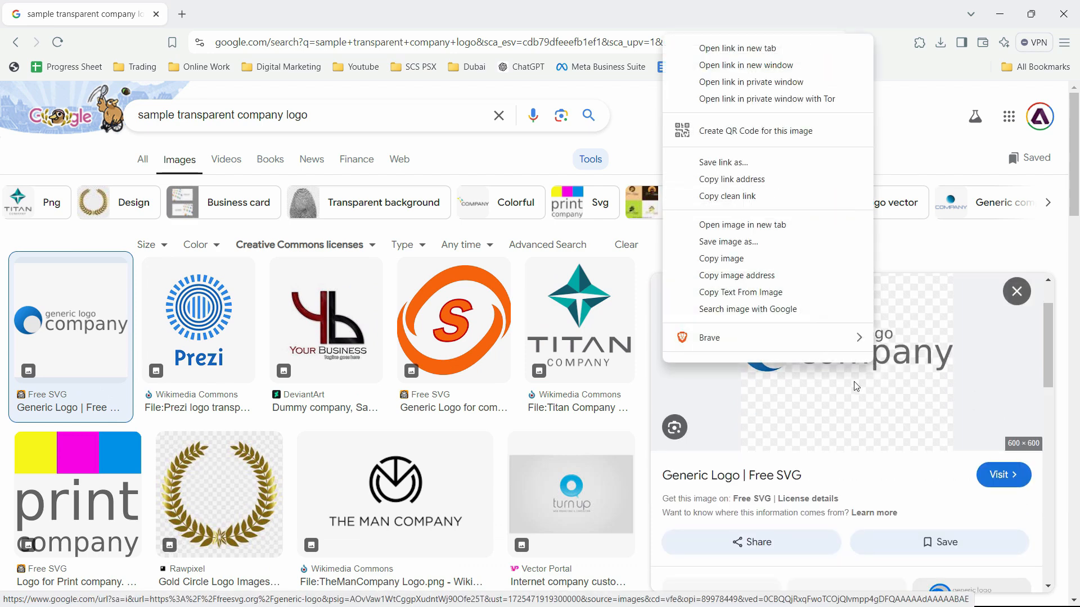
pyautogui.click(800, 244)
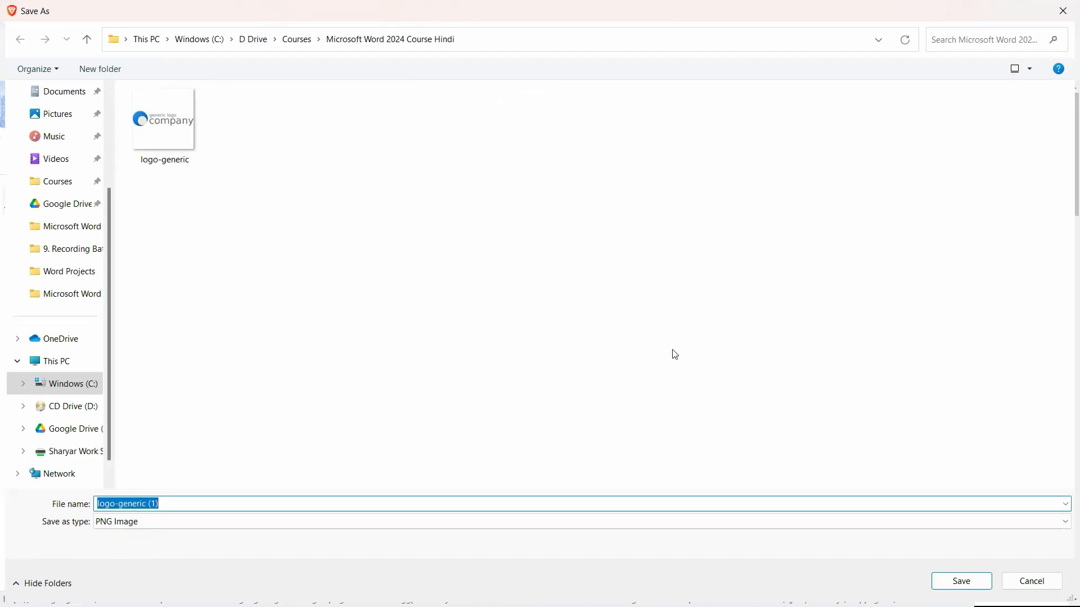
pyautogui.click(965, 587)
# - Switch back to Word and insert the logo-generic picture from this device after the date line
pyautogui.hotkey('alt', 'Tab')
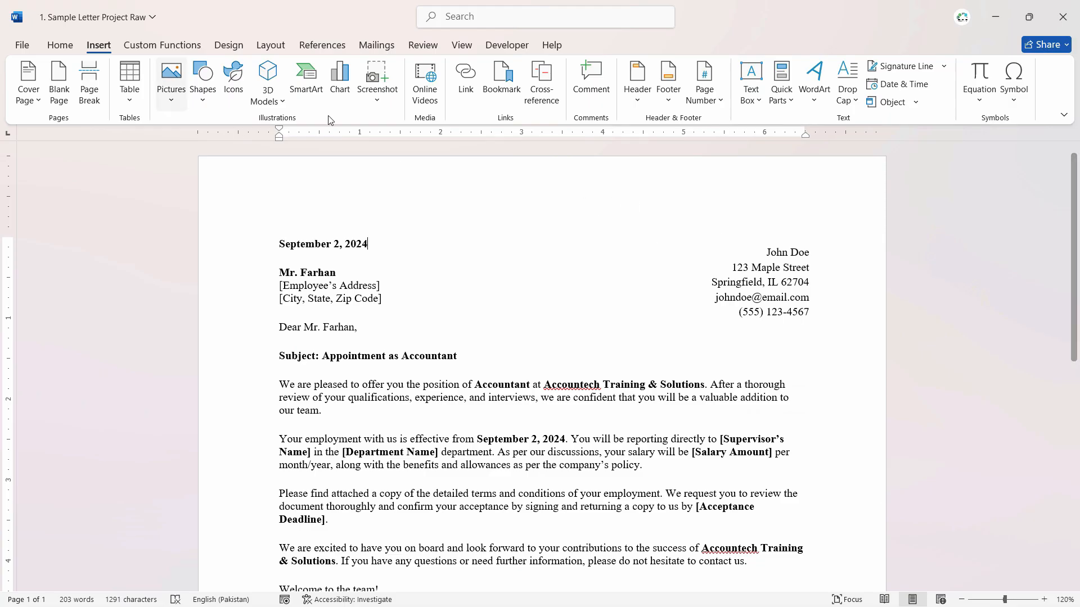
pyautogui.click(169, 92)
pyautogui.click(413, 242)
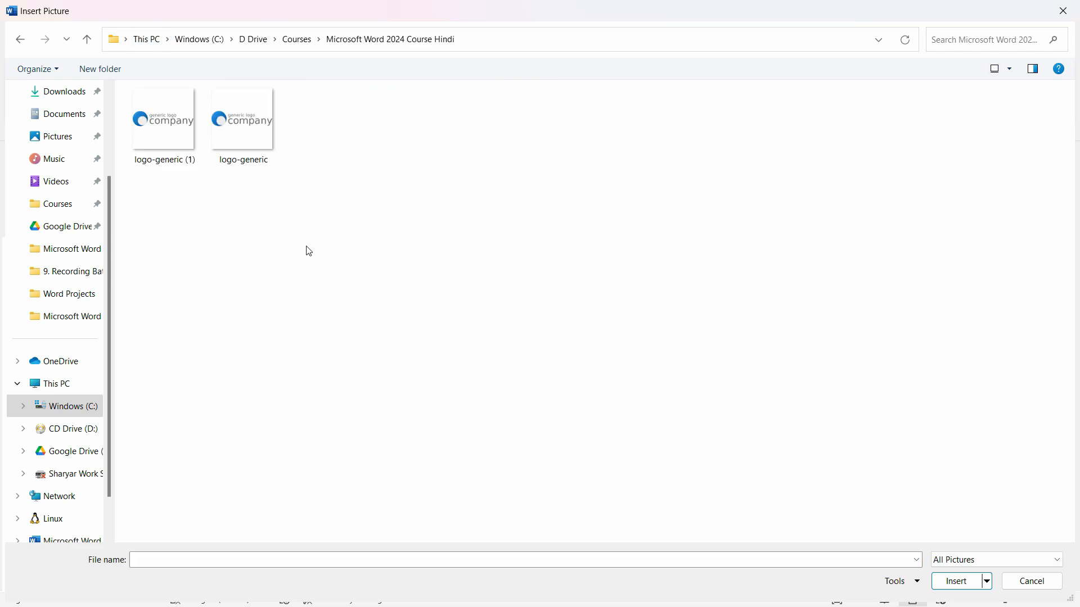
pyautogui.click(267, 141)
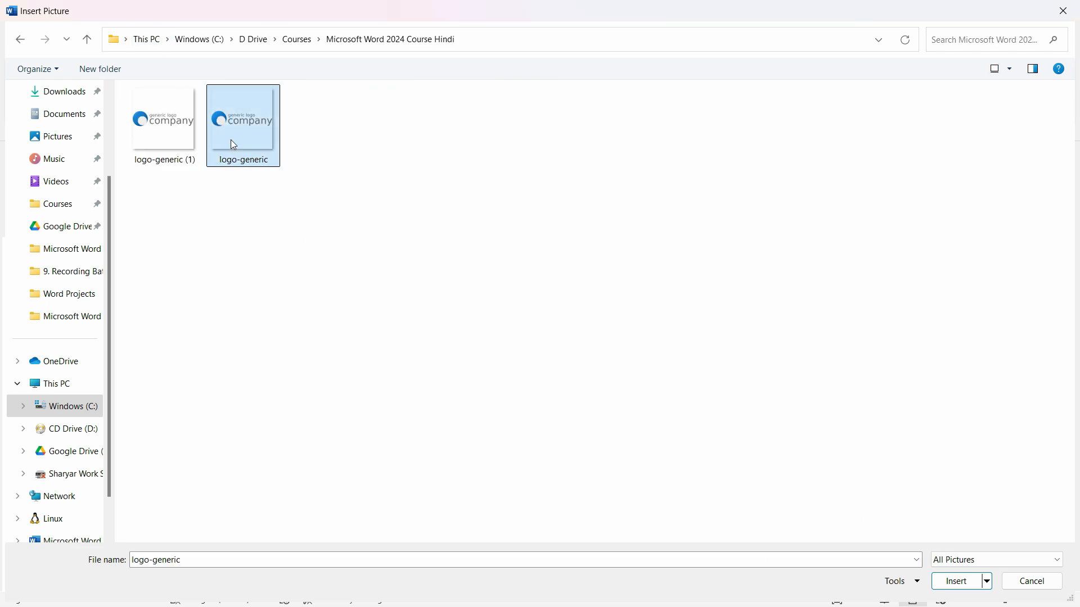
pyautogui.click(959, 581)
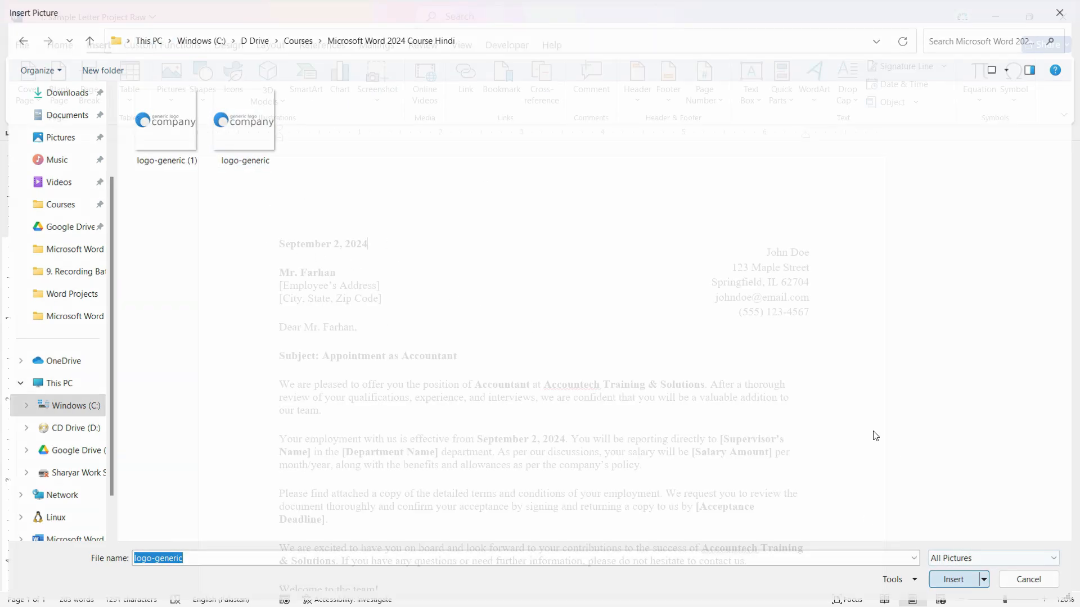
# - Crop the empty areas above and below the logo so the picture is about 1.91 inches high
pyautogui.scroll(-5, 720, 332)
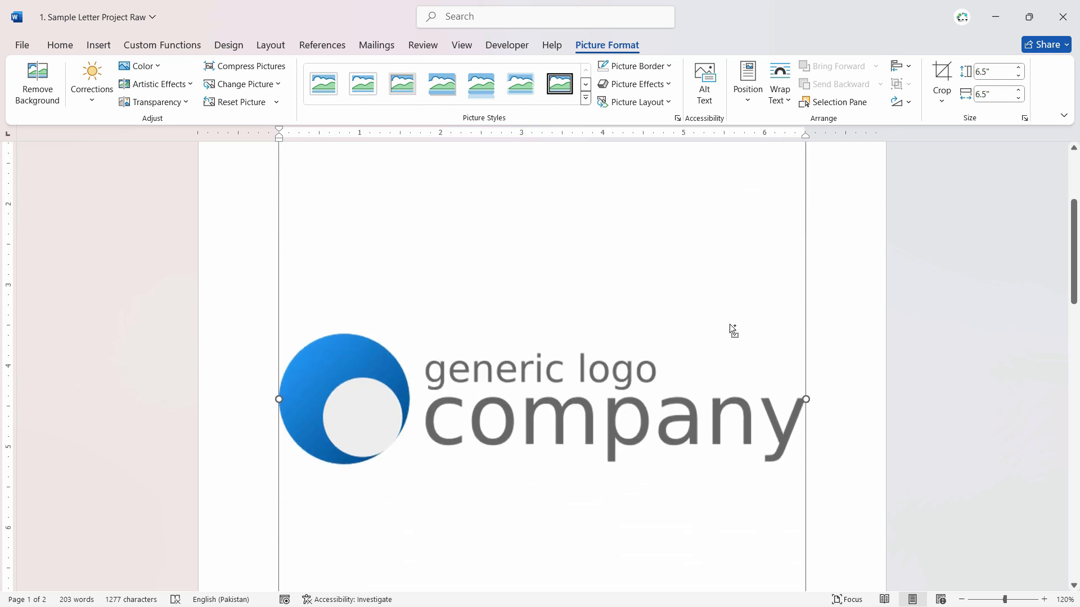
pyautogui.scroll(-3, 725, 332)
pyautogui.scroll(3, 697, 352)
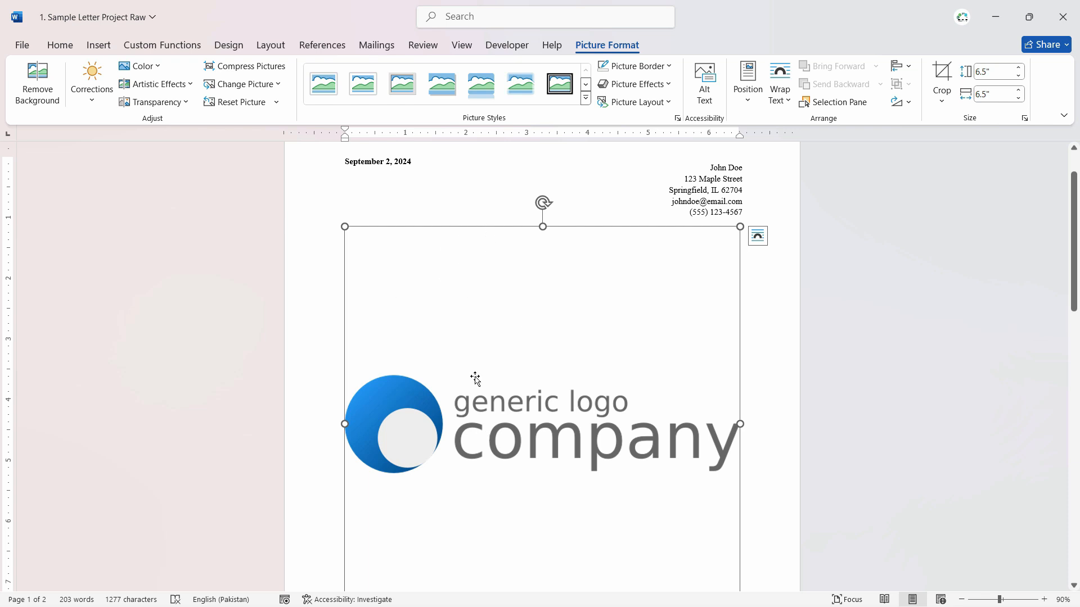
pyautogui.scroll(-5, 555, 393)
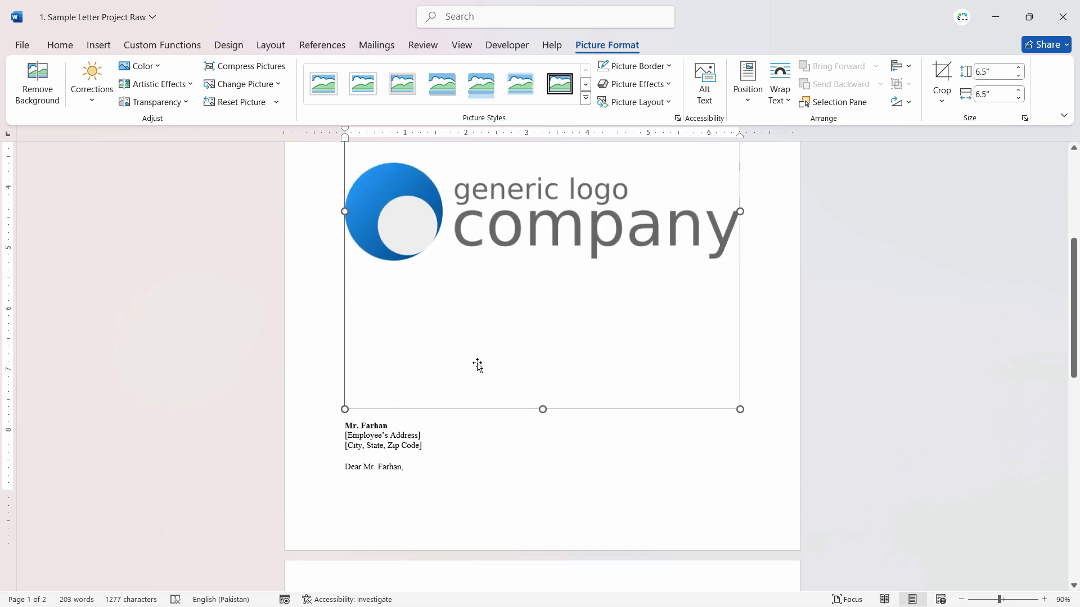
pyautogui.scroll(5, 591, 378)
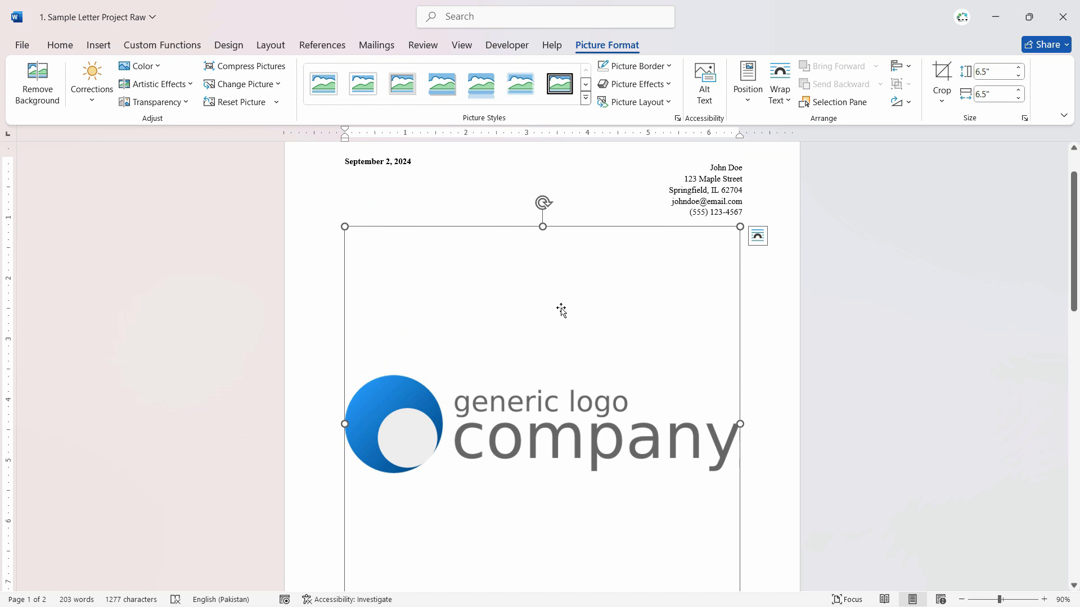
pyautogui.click(627, 173)
pyautogui.click(574, 315)
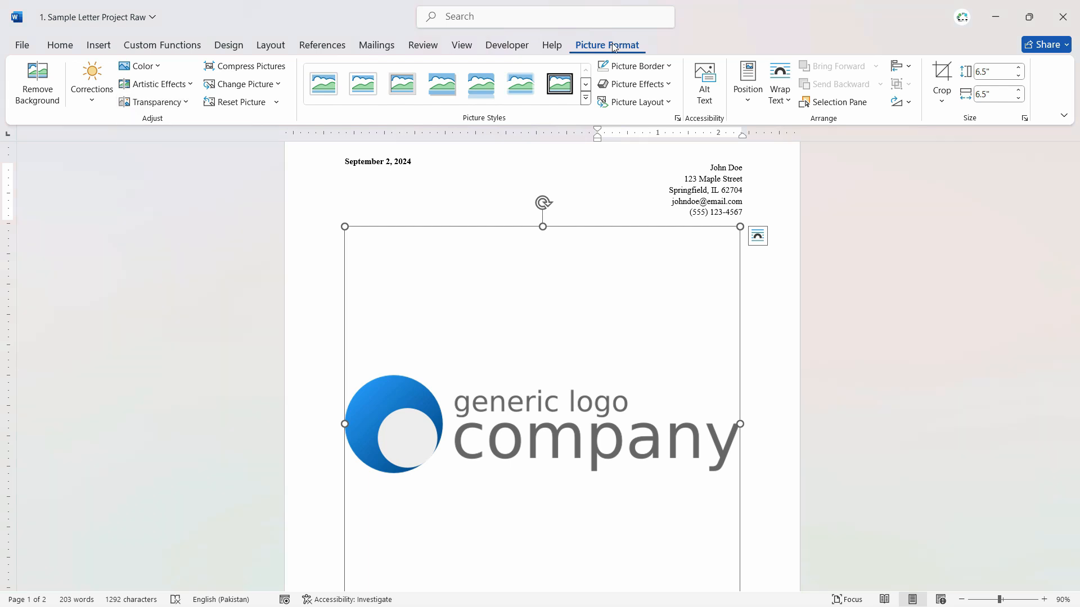
pyautogui.click(948, 78)
pyautogui.moveTo(541, 227); pyautogui.dragTo(541, 366)
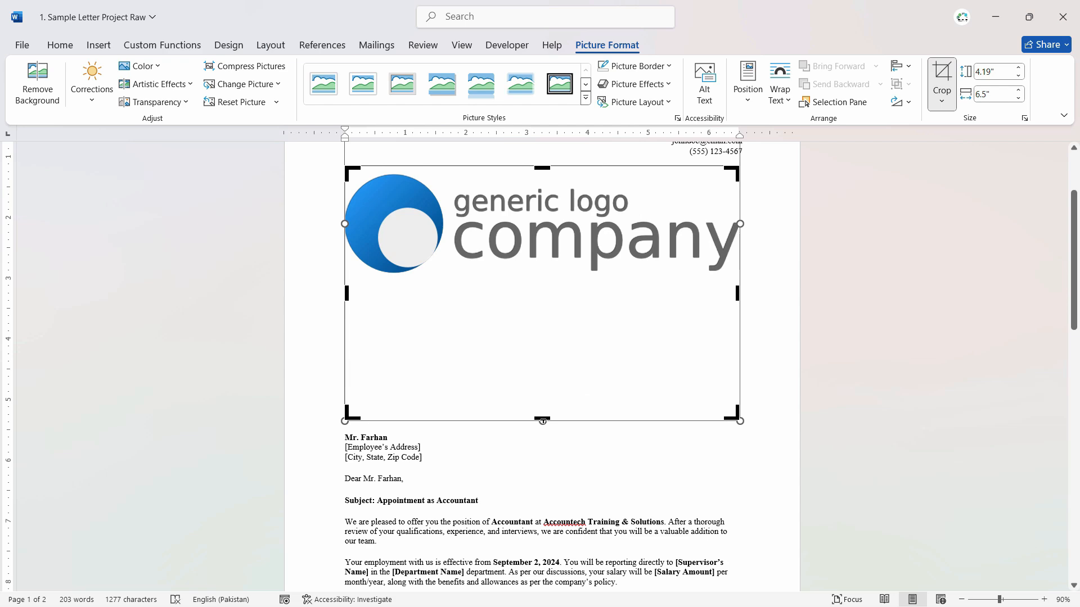
pyautogui.moveTo(543, 412); pyautogui.dragTo(546, 282)
pyautogui.press('Escape')
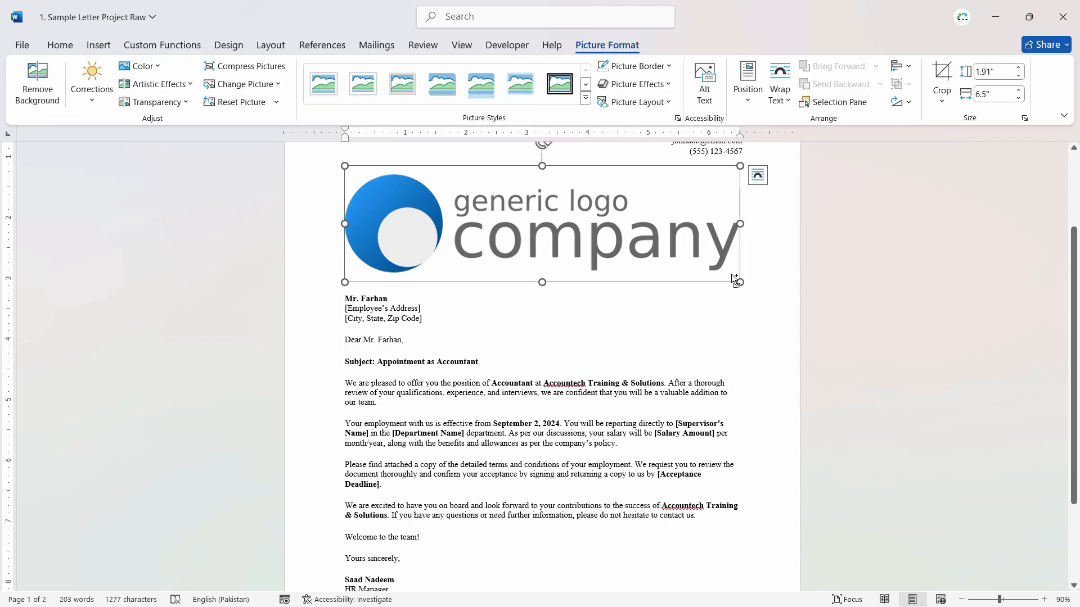
# - Shrink the cropped logo and set its height to 0.5 inches
pyautogui.scroll(-2, 734, 283)
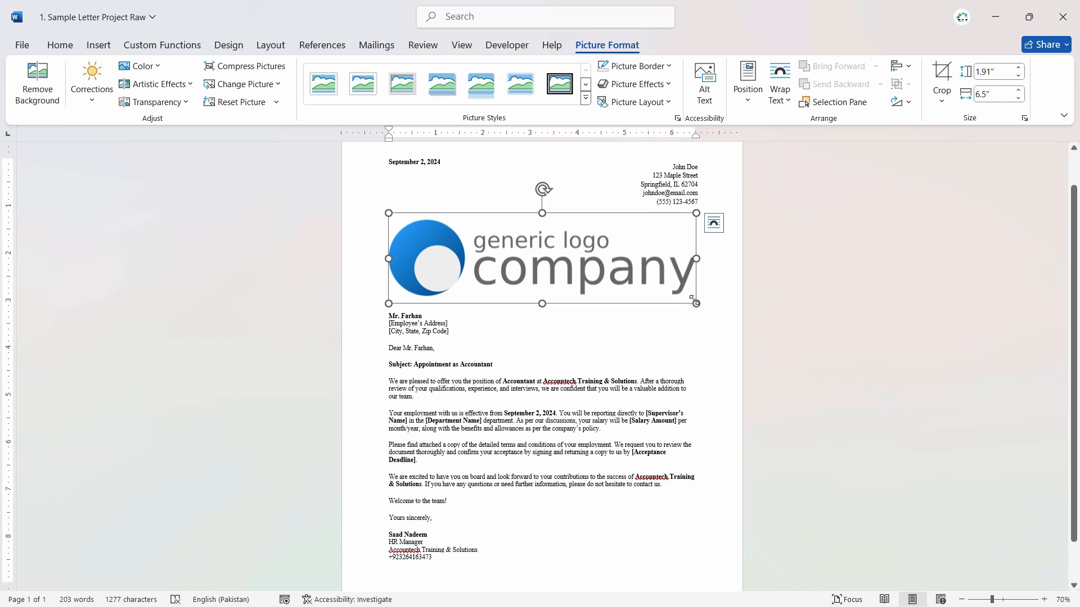
pyautogui.moveTo(532, 245); pyautogui.dragTo(523, 243)
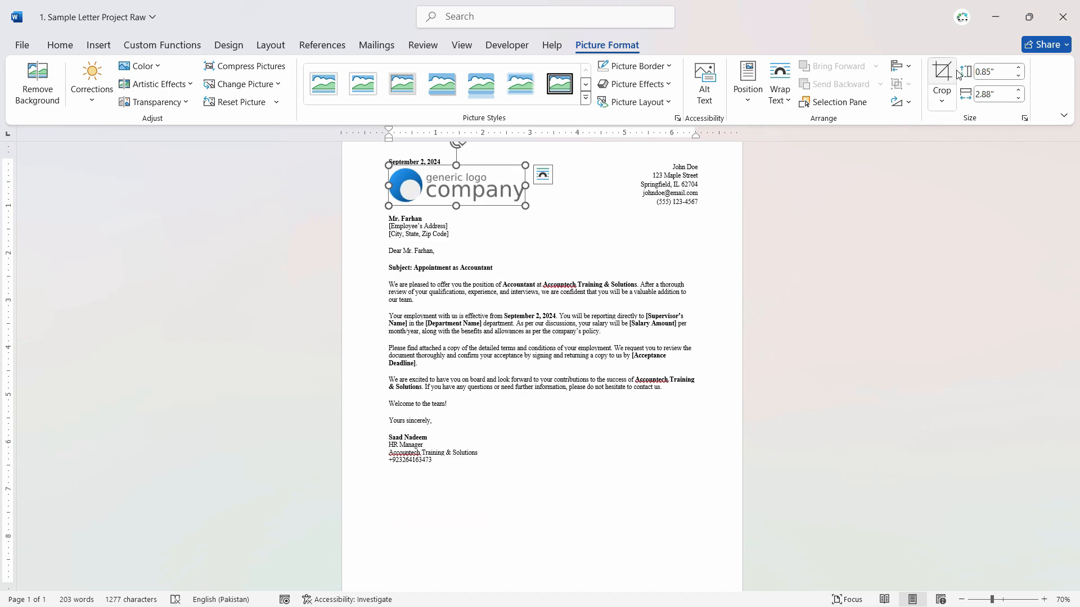
pyautogui.click(995, 69)
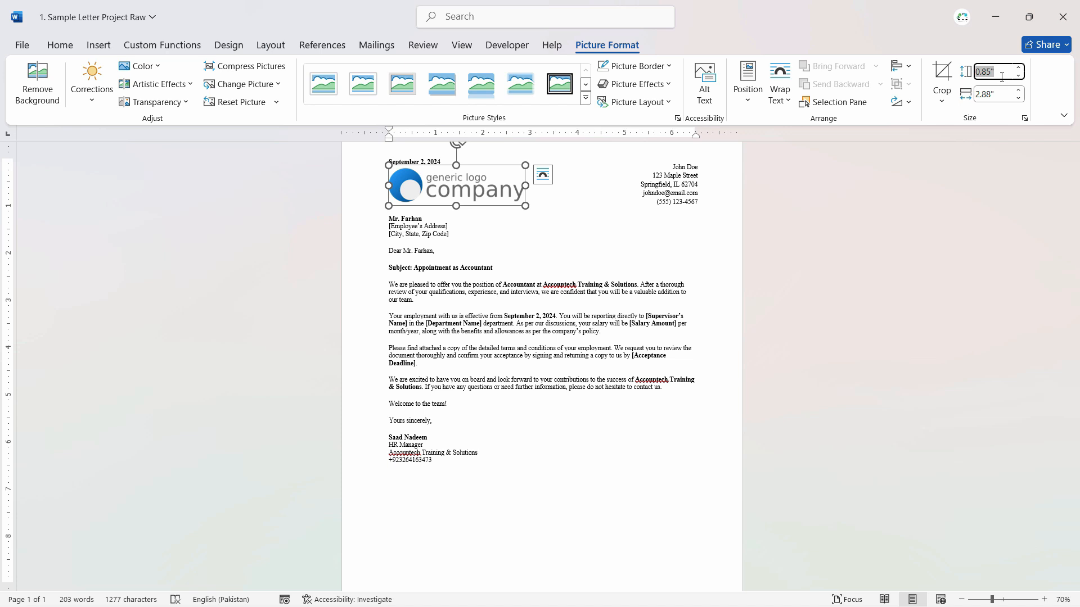
pyautogui.write('0.5')
pyautogui.press('Tab')
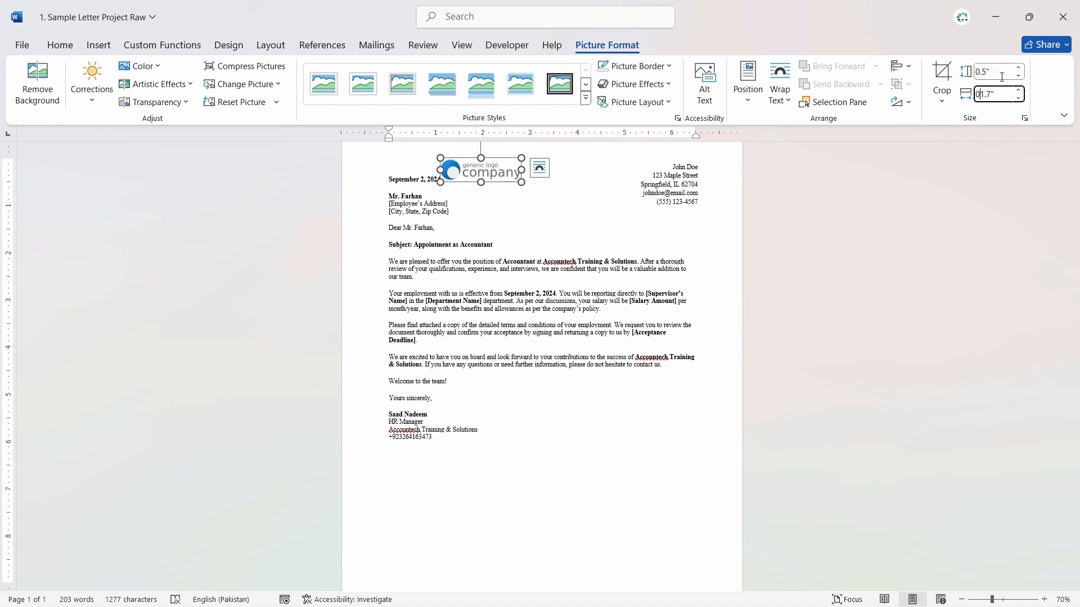
pyautogui.click(1012, 71)
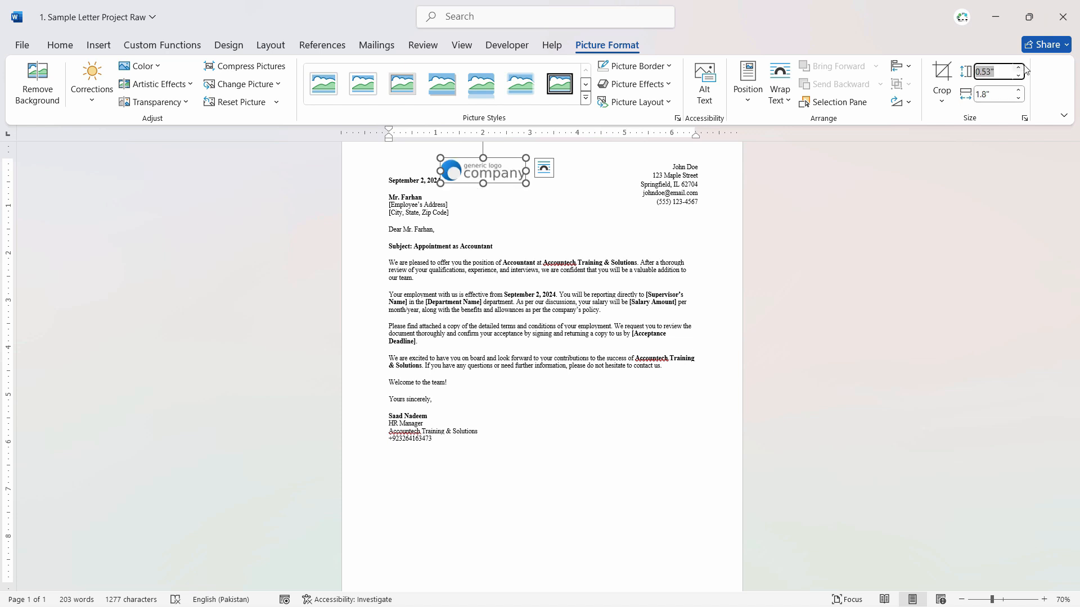
pyautogui.write('0.5')
pyautogui.press('Tab')
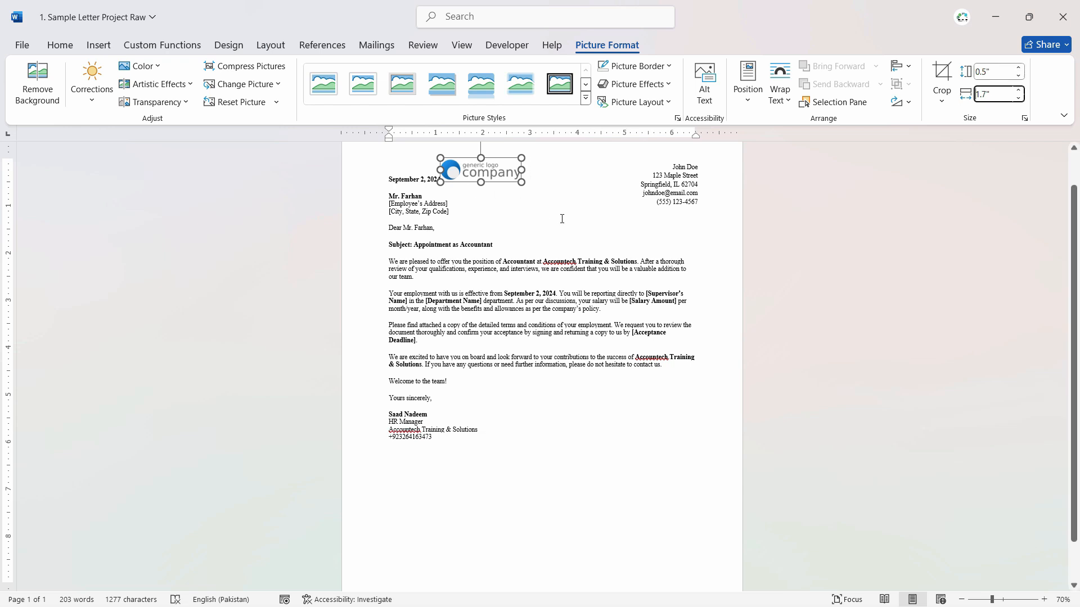
# - Set the logo's text wrapping to Tight and move it over the sender's address block at the letter's upper right
pyautogui.click(513, 217)
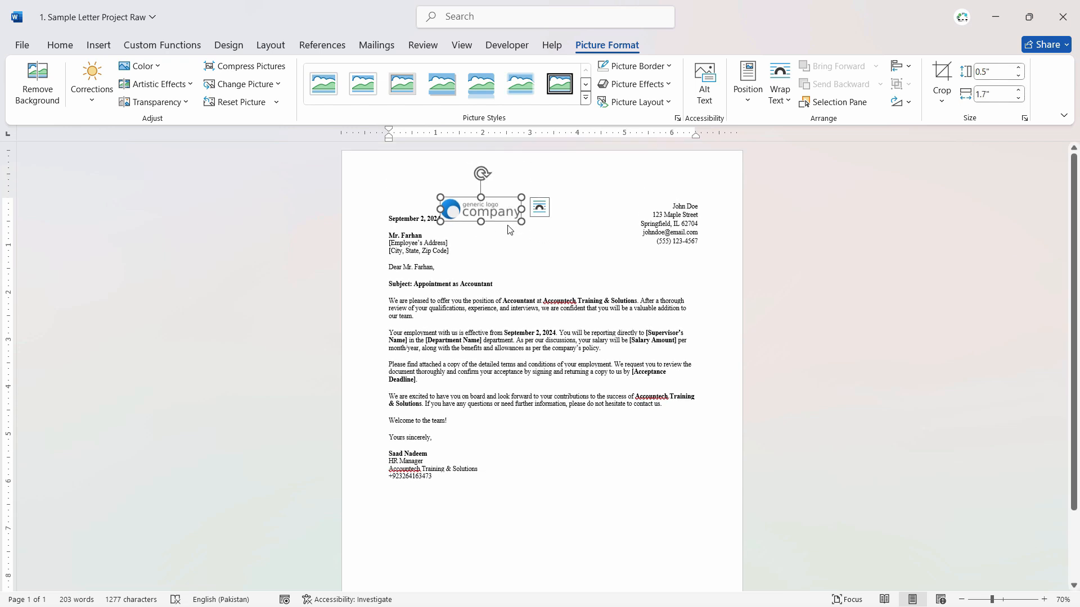
pyautogui.click(539, 208)
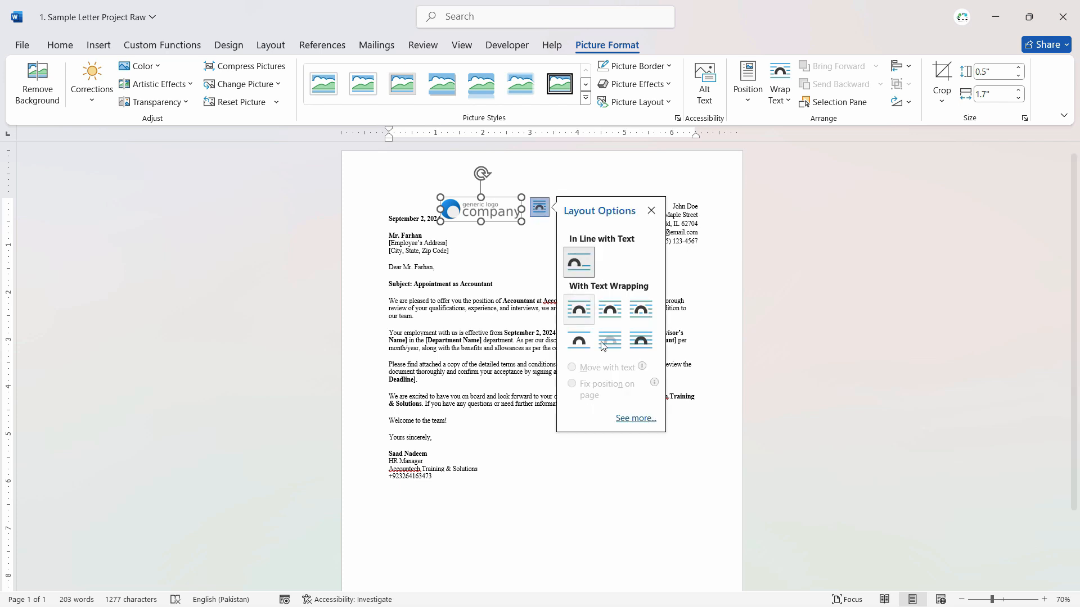
pyautogui.click(610, 309)
pyautogui.click(488, 265)
pyautogui.moveTo(490, 213); pyautogui.dragTo(638, 187)
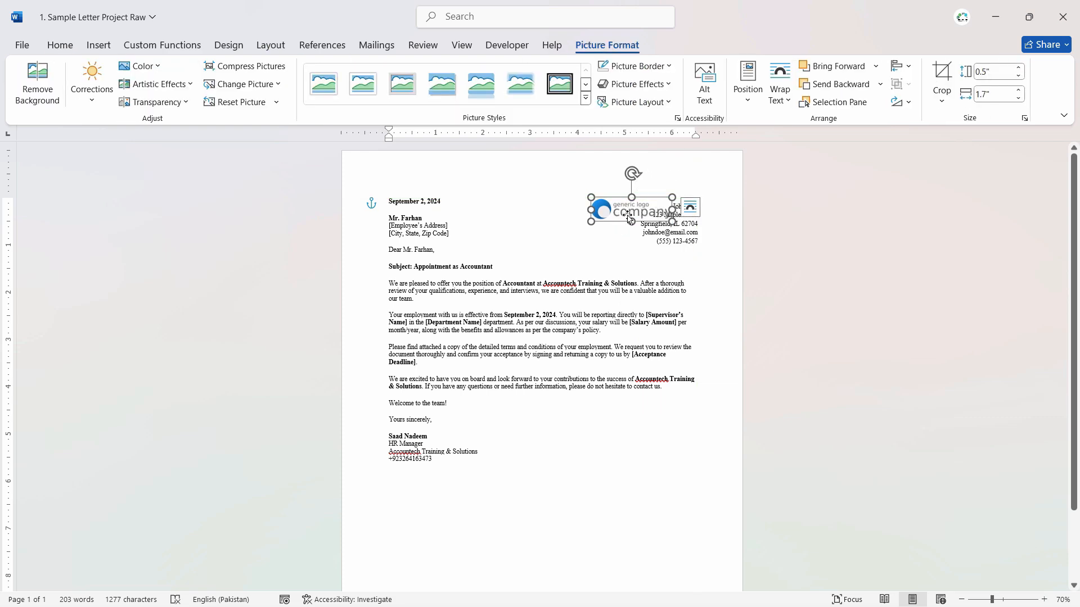
pyautogui.click(690, 209)
pyautogui.click(542, 214)
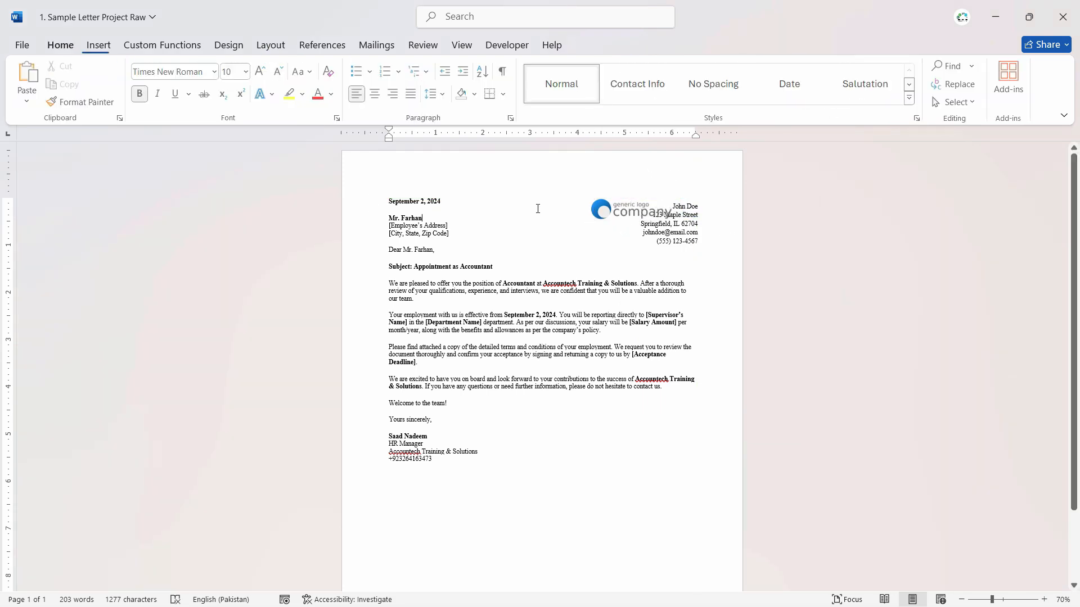
pyautogui.click(630, 206)
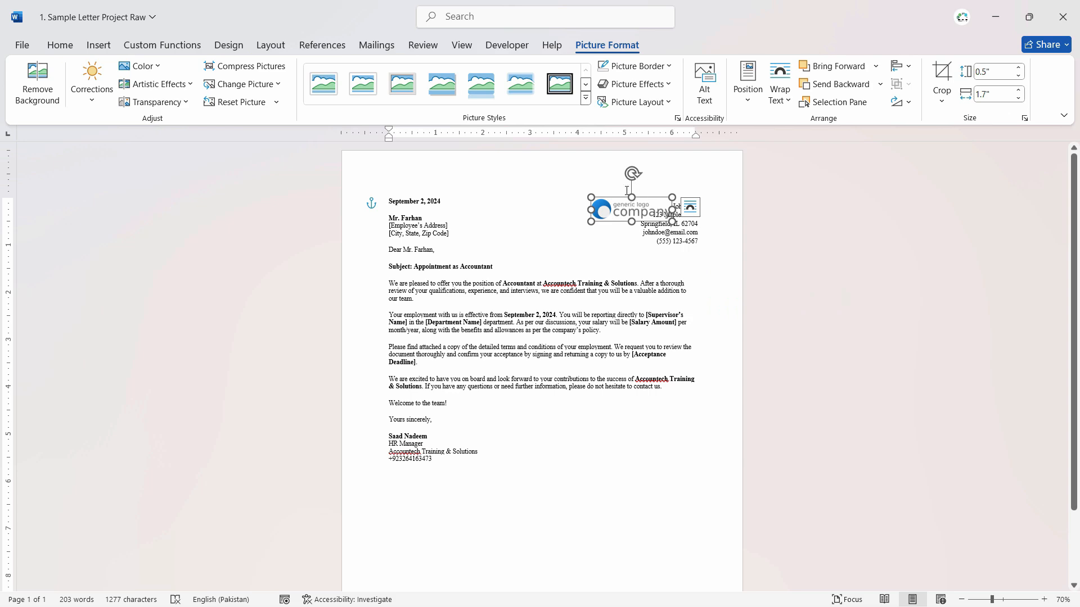
# - Move the logo off the sender's address block into the free space beside it and fix its position on the page
pyautogui.moveTo(602, 208); pyautogui.dragTo(555, 221)
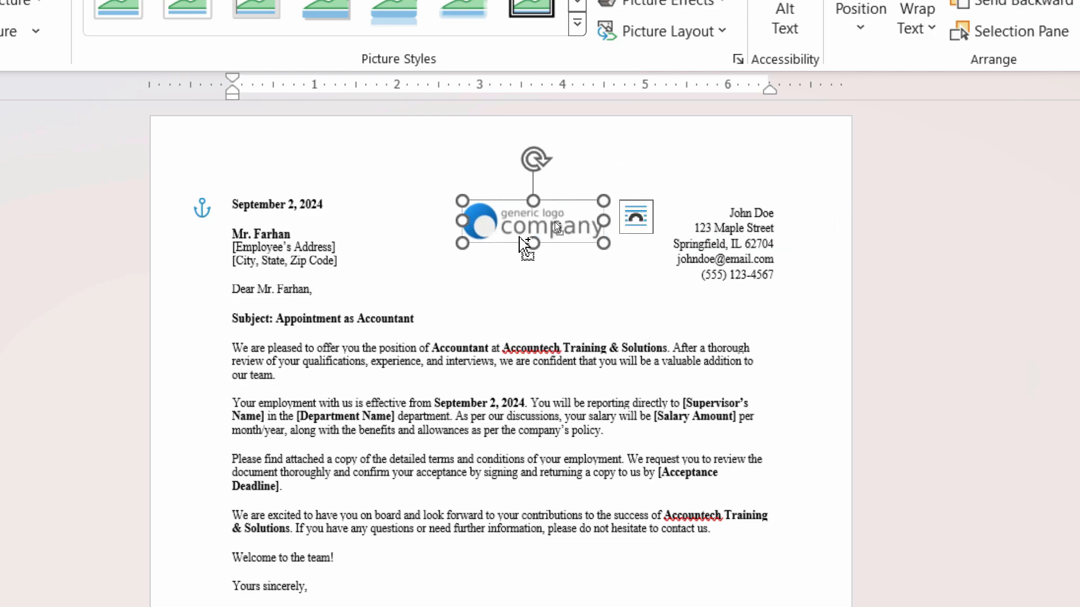
pyautogui.click(635, 216)
pyautogui.keyDown('ctrl'); pyautogui.scroll(9, 650, 221); pyautogui.keyUp('ctrl')
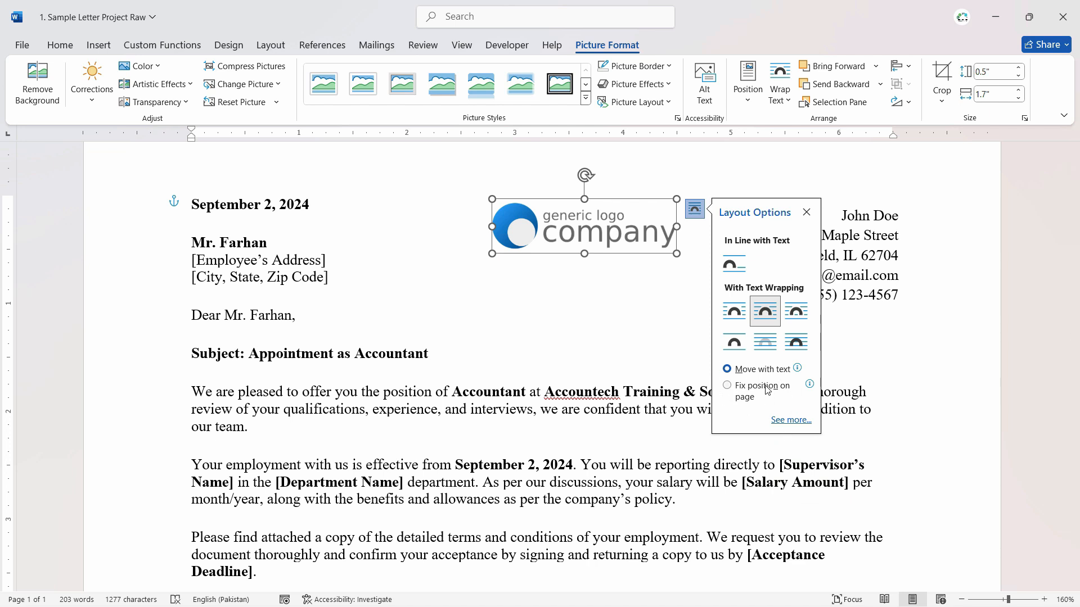
pyautogui.click(727, 385)
pyautogui.click(446, 292)
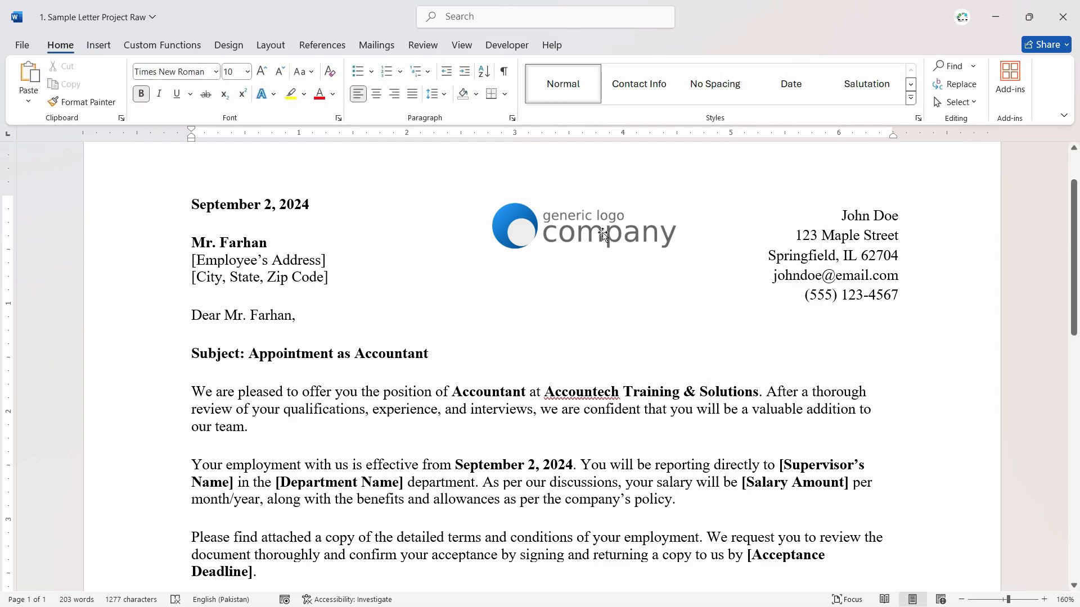
# - Place the logo just above the sender's name and shrink it to about 0.37 inches high and 1.25 inches wide
pyautogui.moveTo(603, 235); pyautogui.dragTo(806, 196)
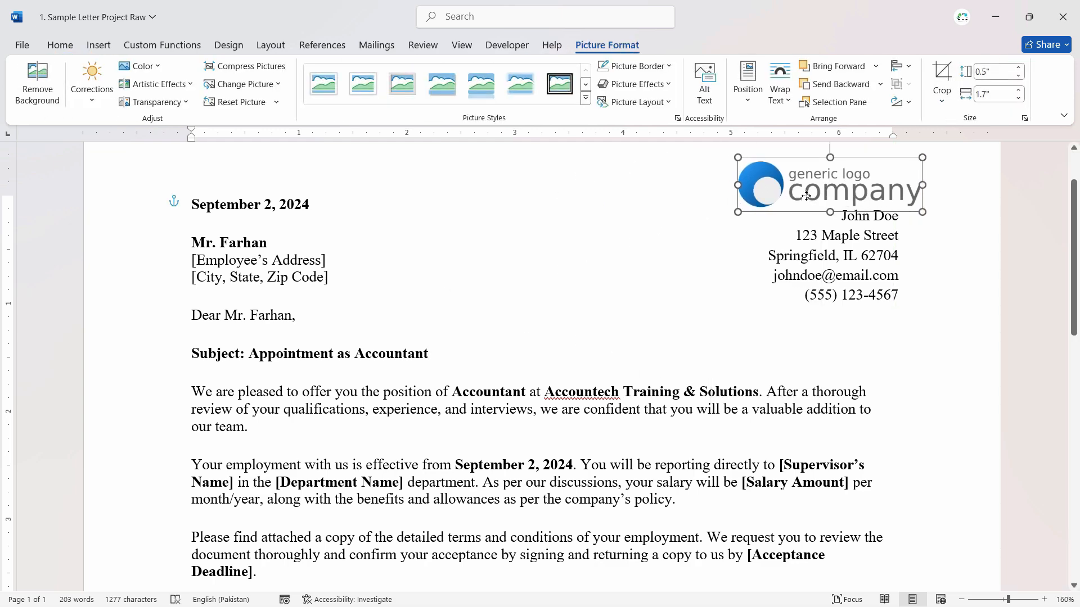
pyautogui.scroll(-1, 670, 350)
pyautogui.moveTo(898, 209); pyautogui.dragTo(833, 194)
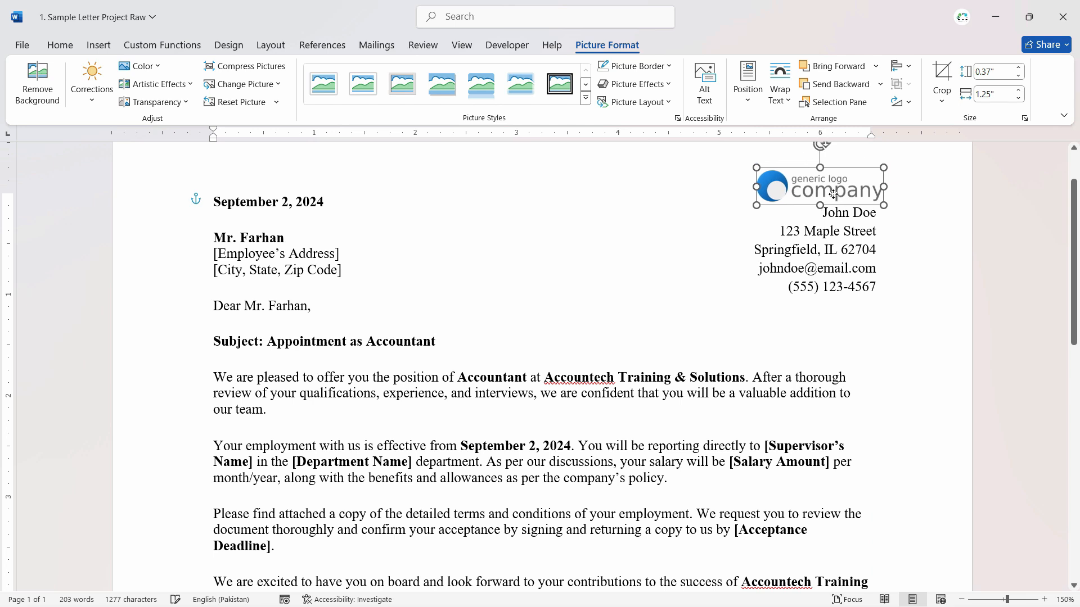
pyautogui.click(894, 309)
pyautogui.moveTo(819, 204); pyautogui.dragTo(823, 199)
pyautogui.click(873, 348)
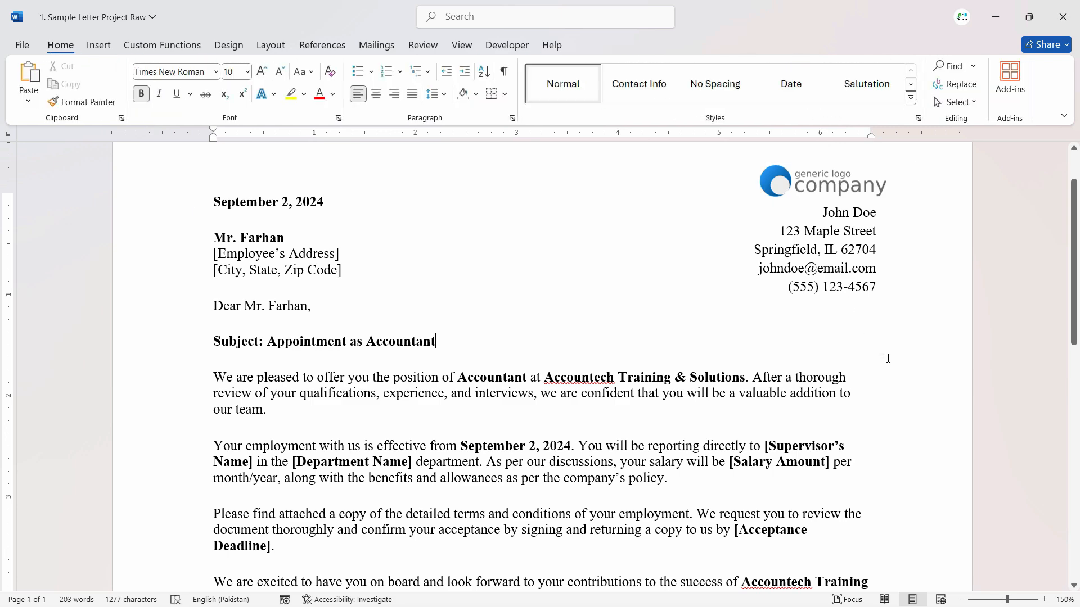
pyautogui.keyDown('ctrl'); pyautogui.scroll(-3, 872, 352); pyautogui.keyUp('ctrl')
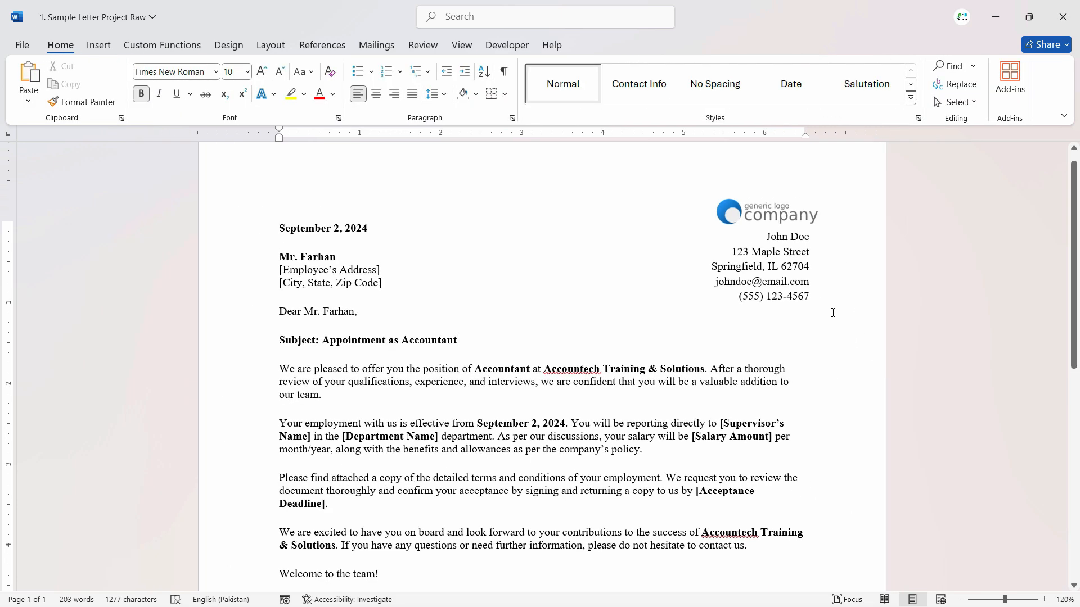
pyautogui.scroll(-2, 748, 365)
pyautogui.scroll(1, 658, 419)
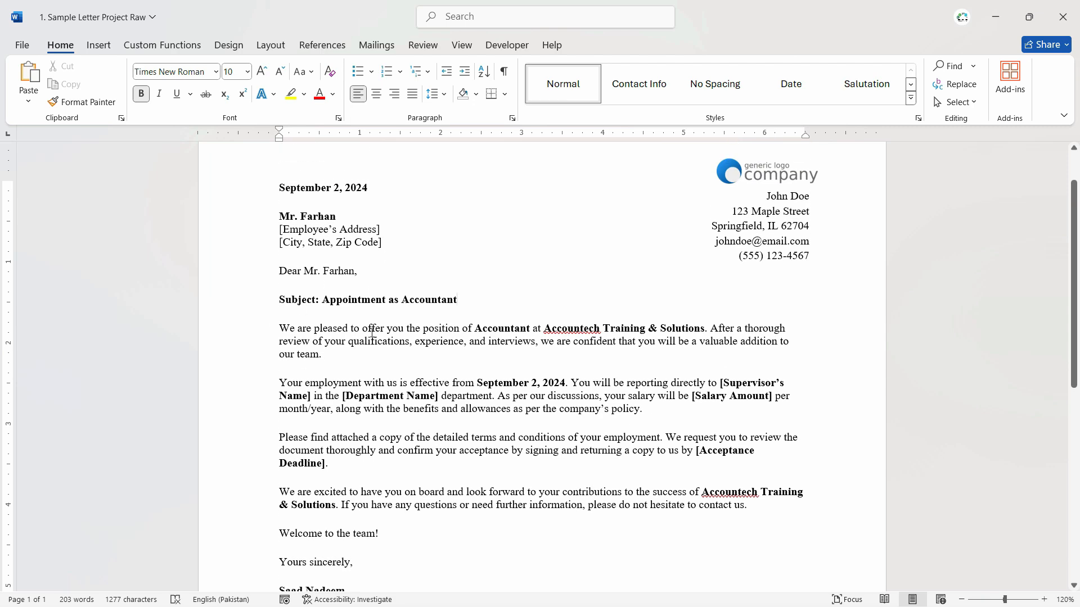
pyautogui.scroll(1, 275, 304)
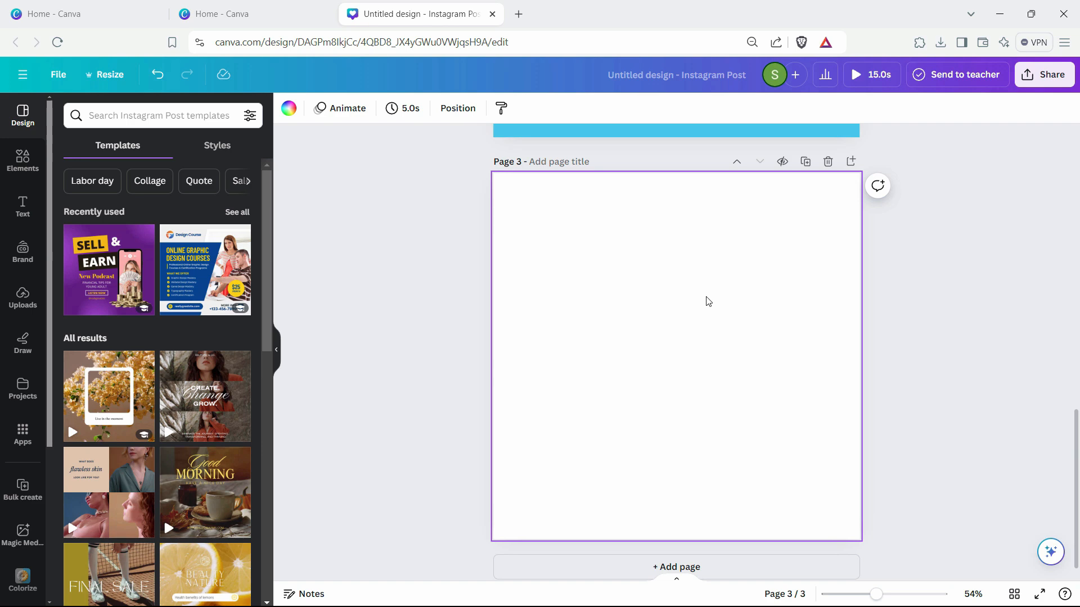
# - Switch to the Canva design and search the elements for "textured", limiting the results to photos
pyautogui.click(22, 160)
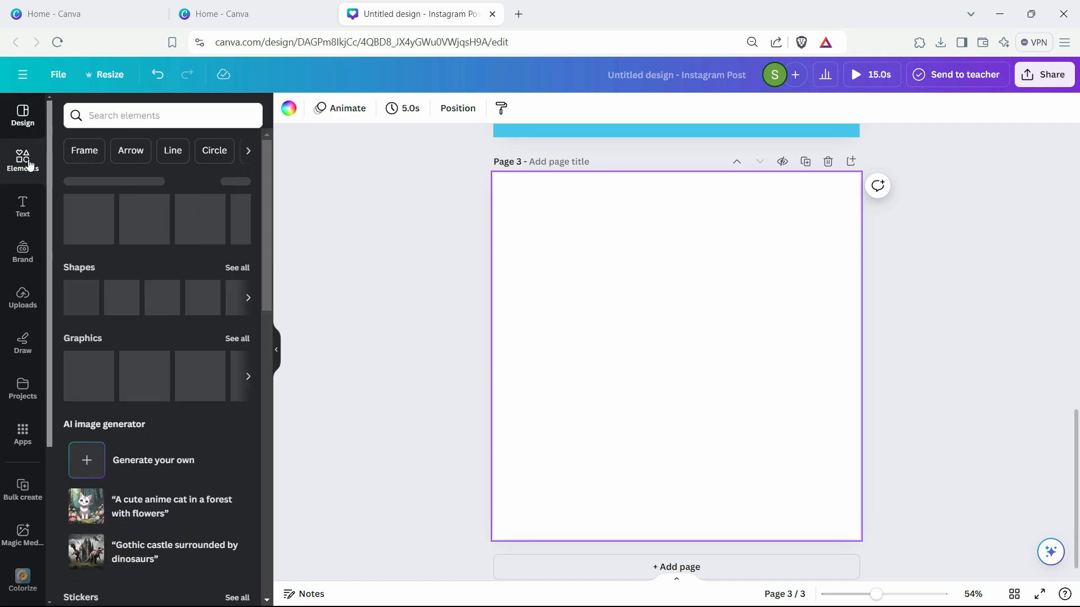
pyautogui.click(138, 115)
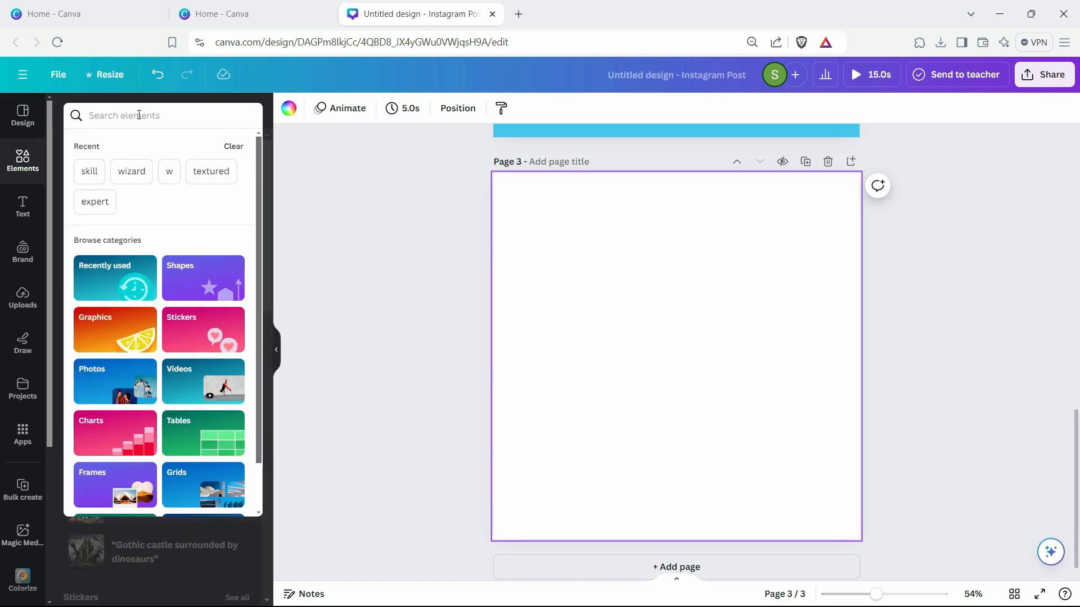
pyautogui.write('textured')
pyautogui.press('Return')
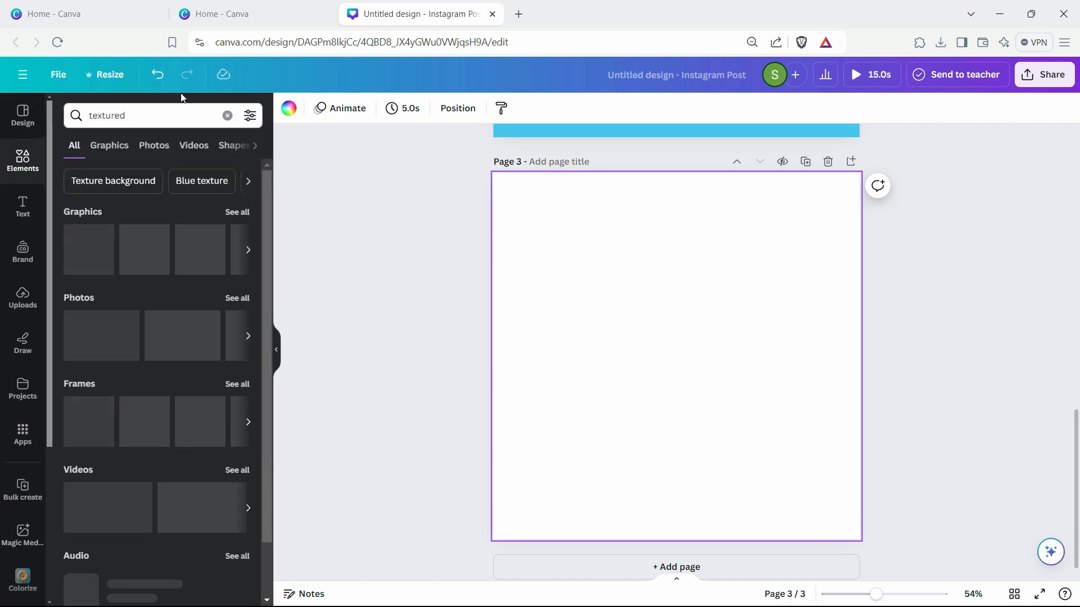
pyautogui.click(191, 145)
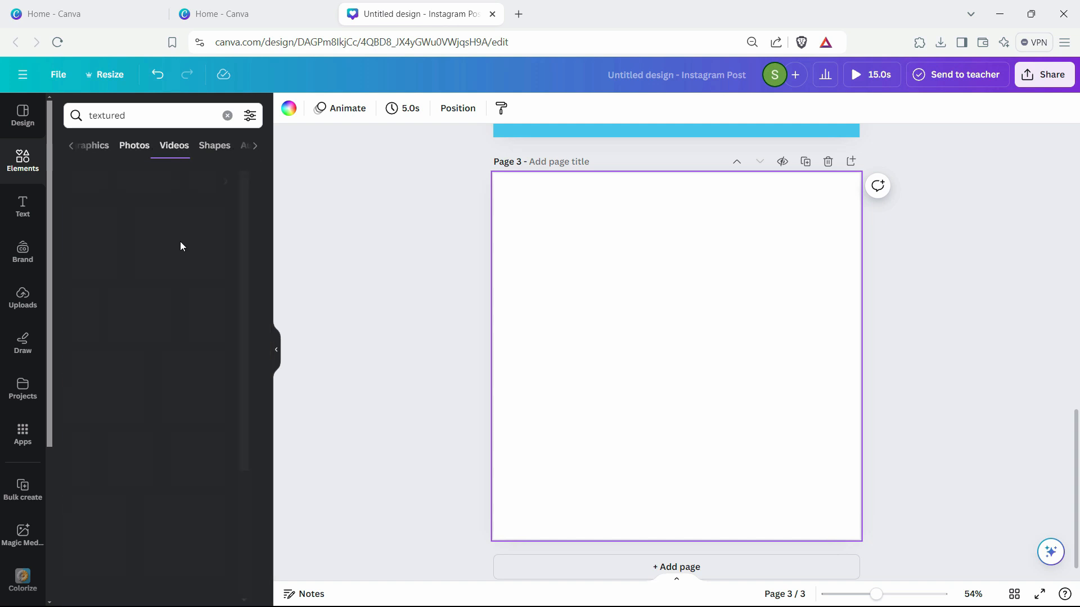
pyautogui.click(134, 145)
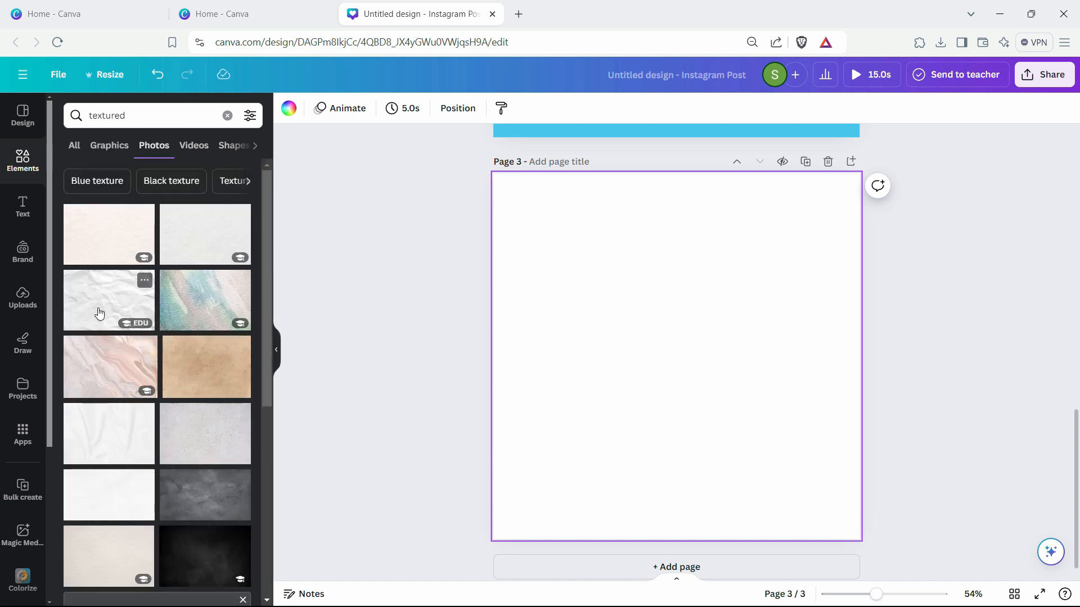
# - Try a grey textured photo on page 3, replace it with the cream paper texture and set that image as the page background
pyautogui.click(216, 458)
pyautogui.rightClick(639, 379)
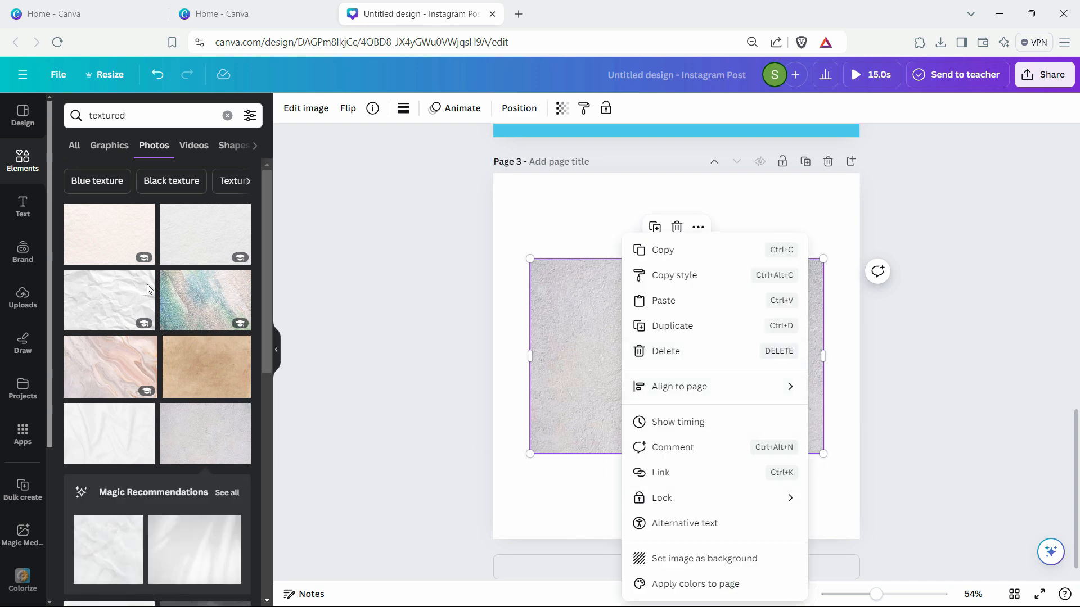
pyautogui.click(119, 248)
pyautogui.moveTo(699, 356); pyautogui.dragTo(743, 481)
pyautogui.click(714, 329)
pyautogui.press('Delete')
pyautogui.moveTo(749, 414); pyautogui.dragTo(669, 298)
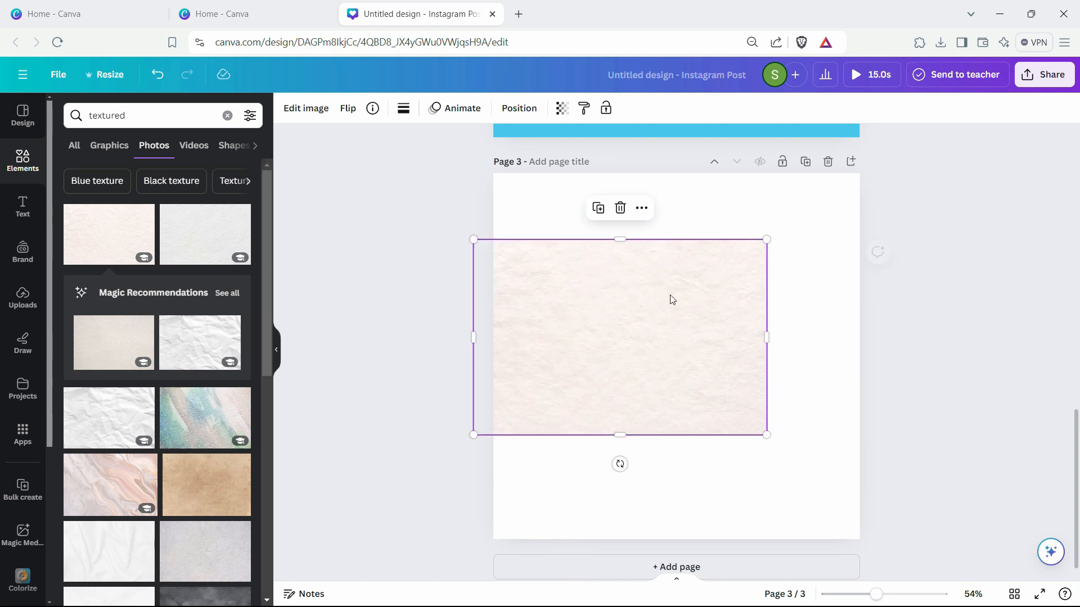
pyautogui.rightClick(670, 299)
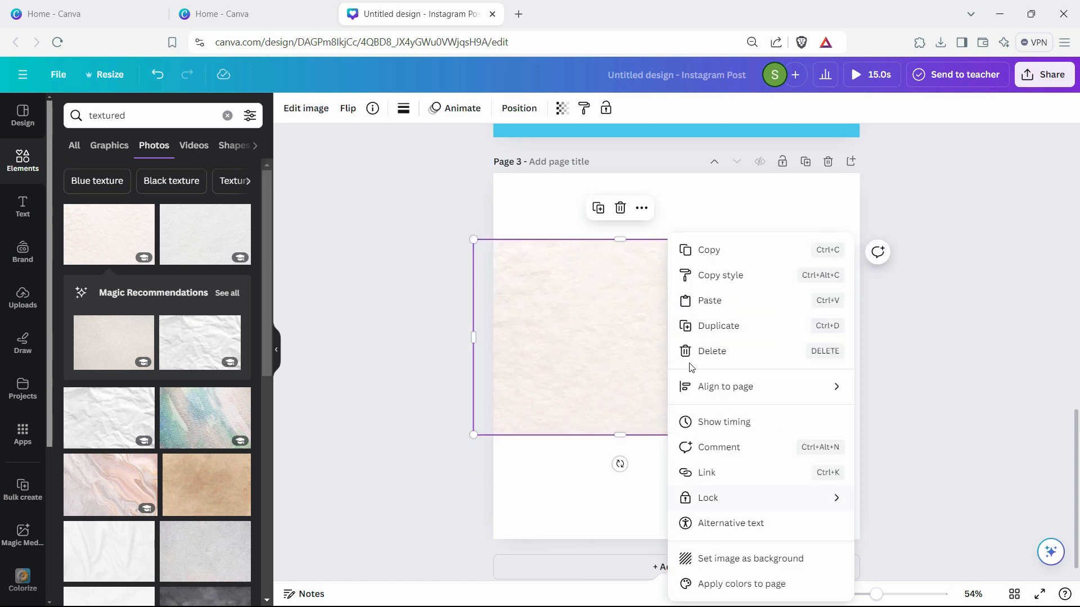
pyautogui.click(748, 558)
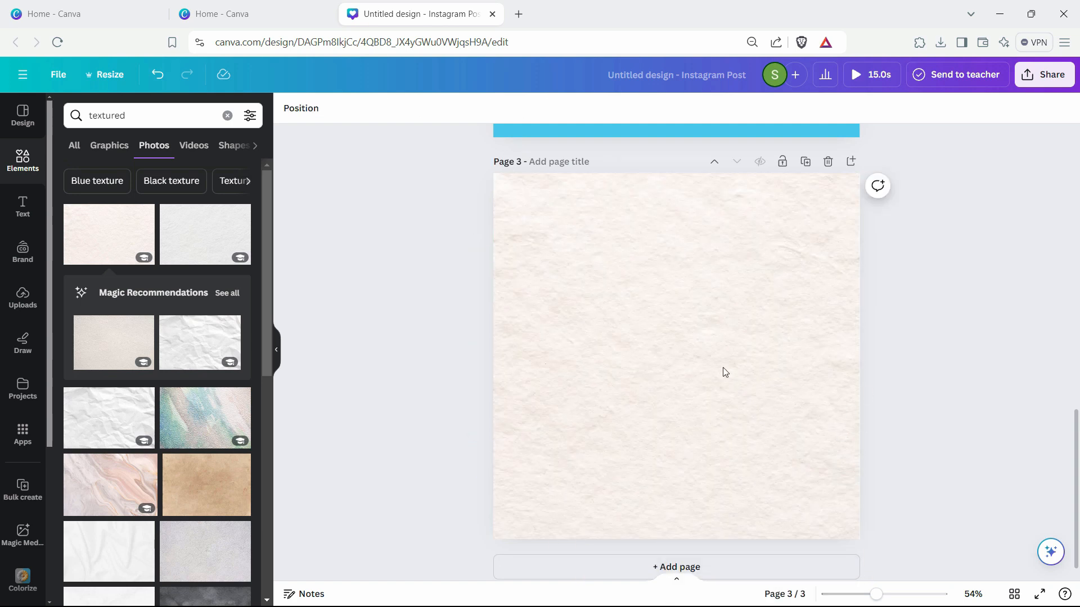
pyautogui.scroll(1, 731, 292)
pyautogui.scroll(-2, 724, 315)
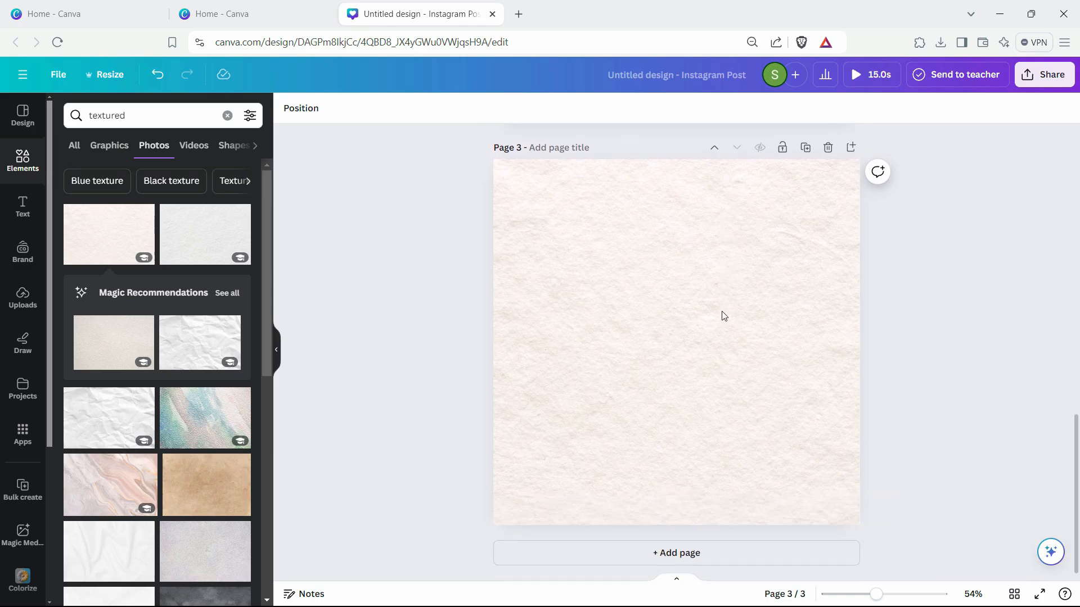
pyautogui.click(680, 323)
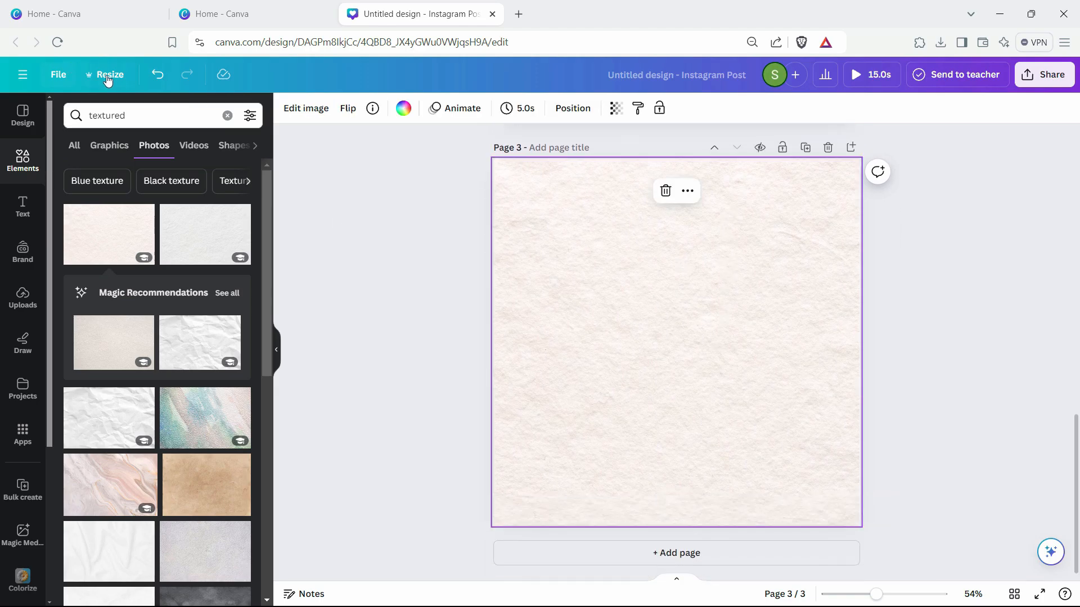
pyautogui.click(106, 74)
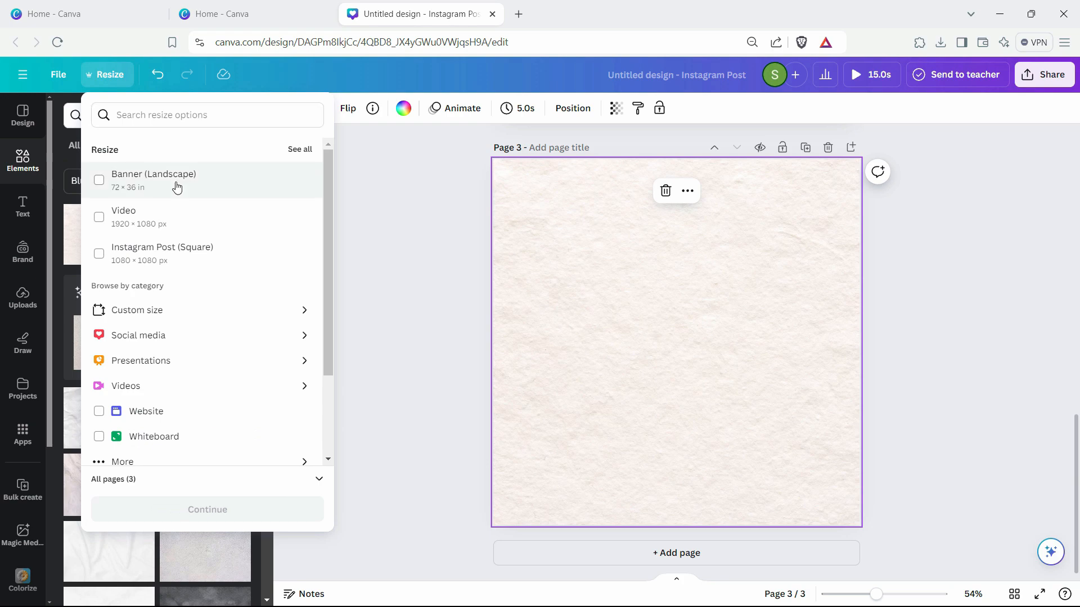
pyautogui.click(304, 311)
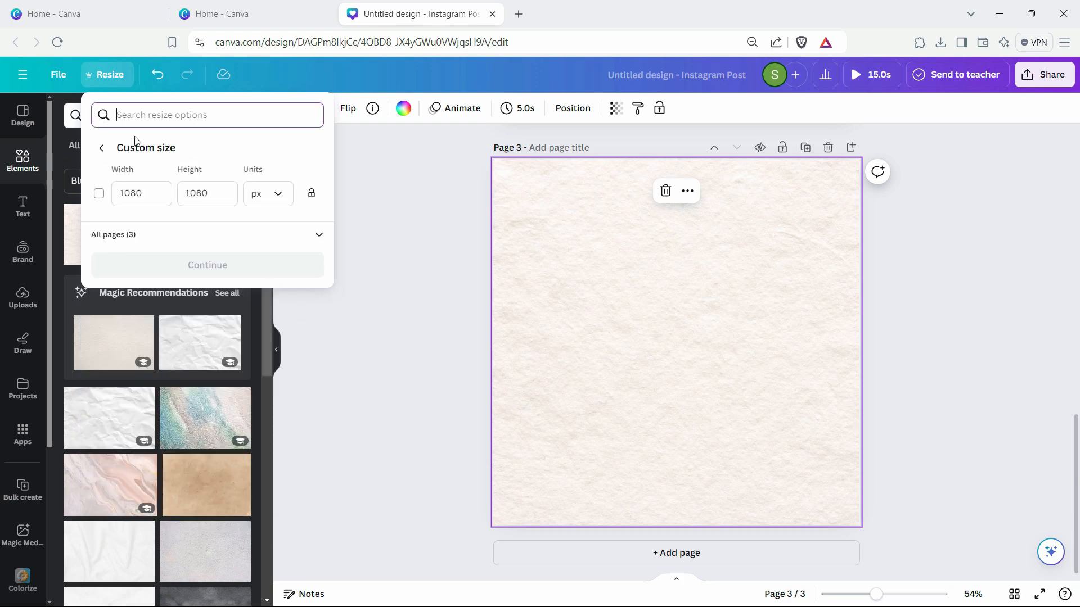
pyautogui.click(107, 84)
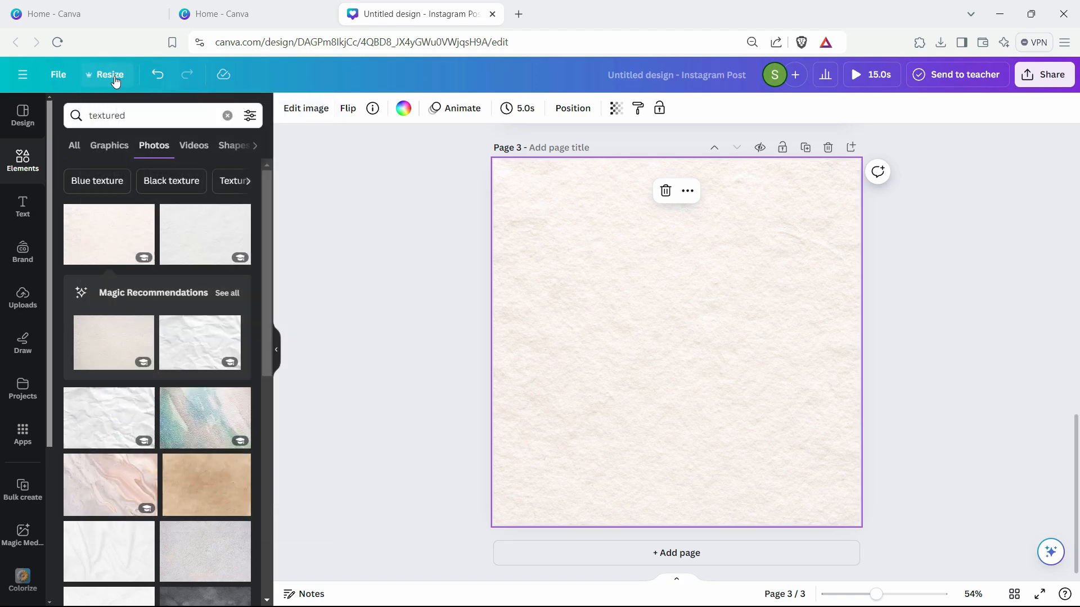
# - Resize this design to the Invoice format, 21 × 29.7 cm
pyautogui.click(107, 83)
pyautogui.scroll(-2, 217, 411)
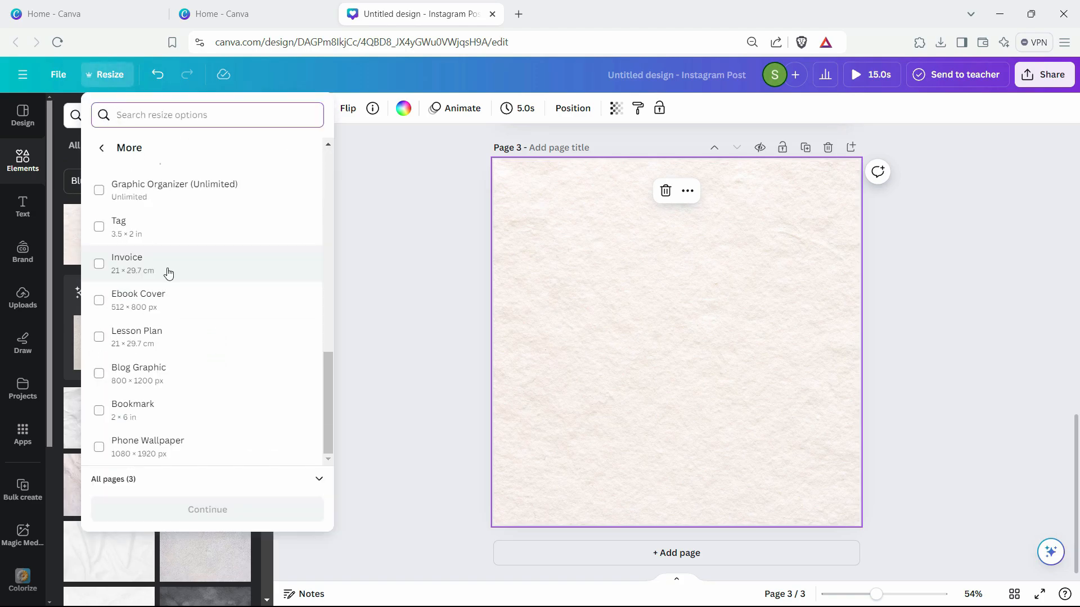
pyautogui.click(171, 271)
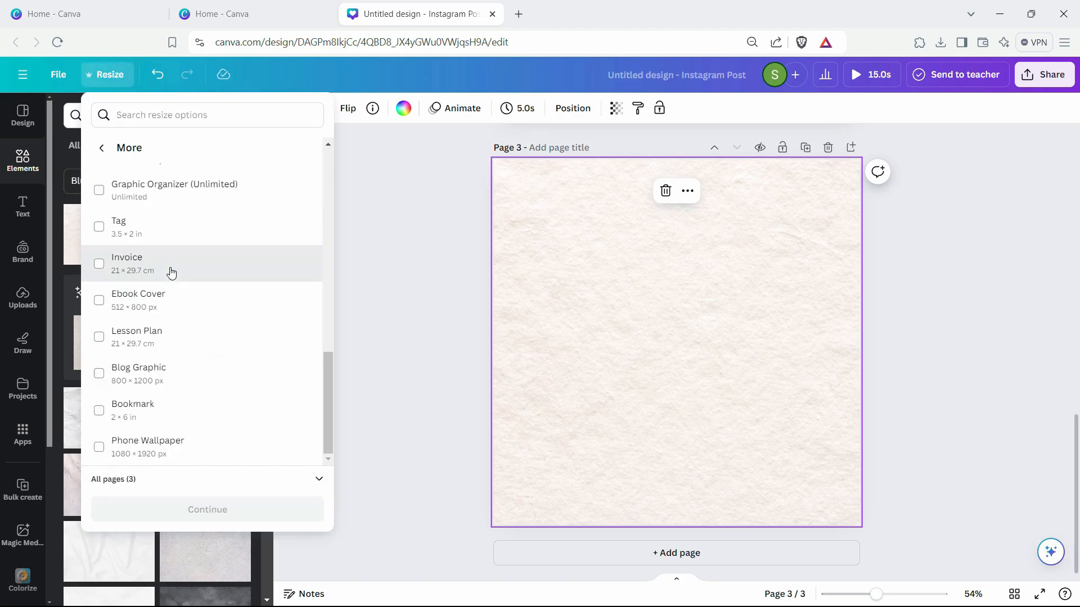
pyautogui.click(242, 513)
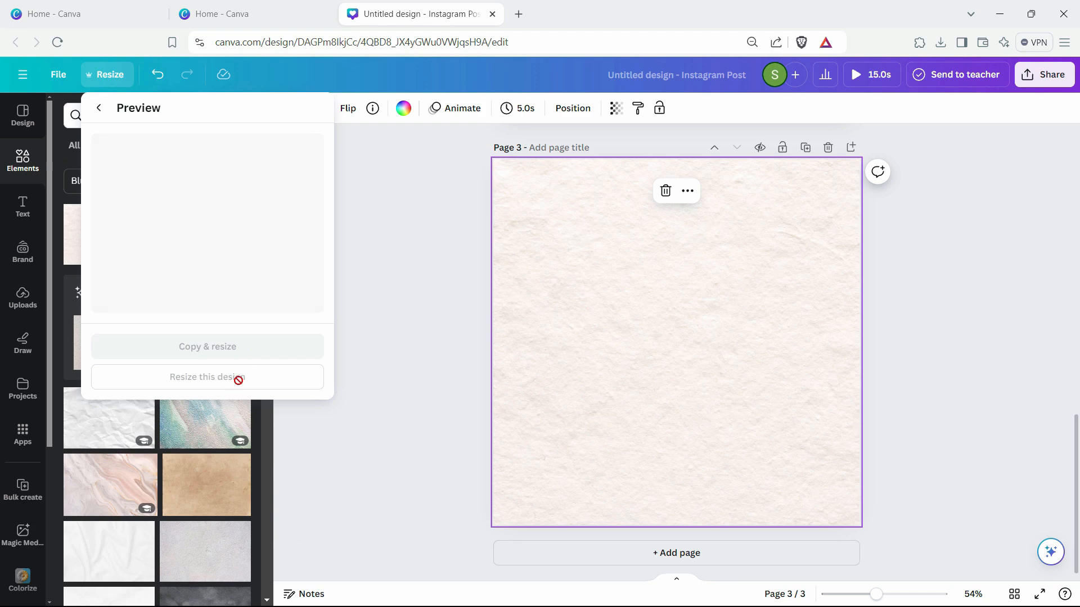
pyautogui.click(238, 403)
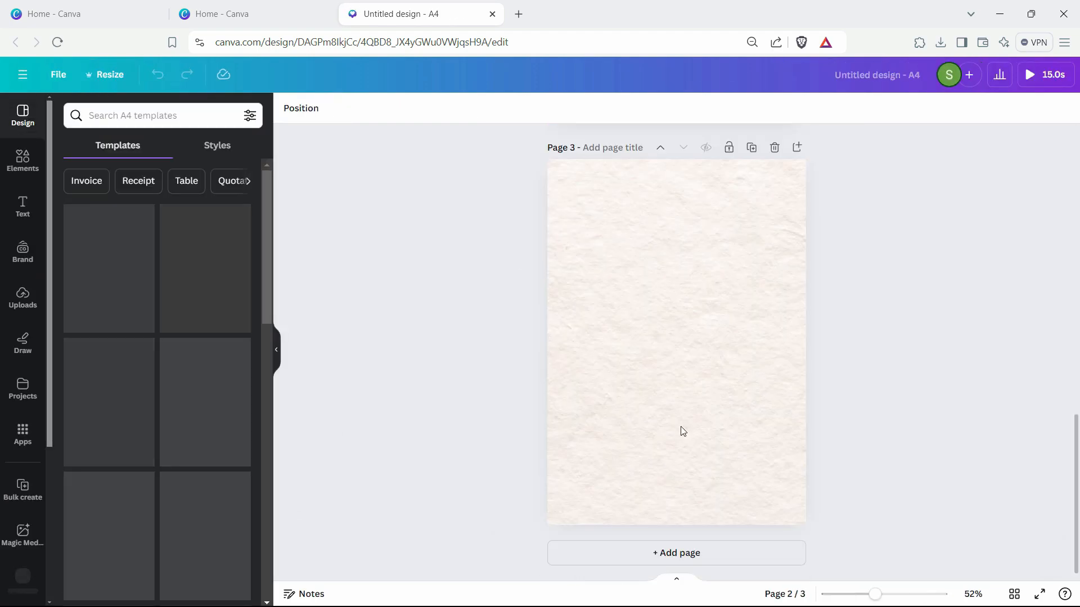
pyautogui.click(706, 388)
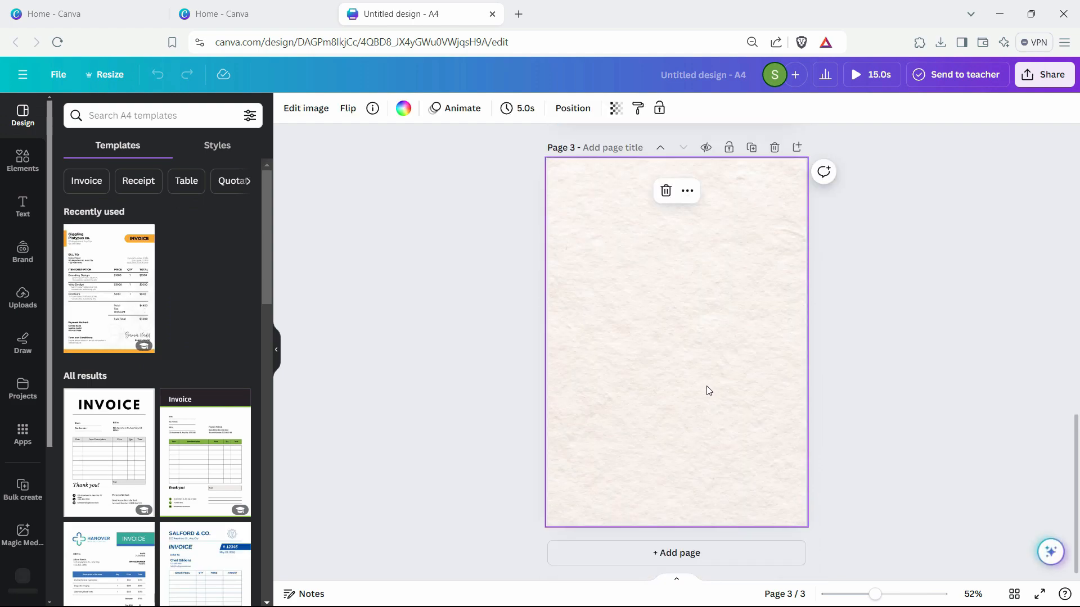
# - Download only the current page, page 3 with the cream texture, as a JPG
pyautogui.scroll(3, 708, 391)
pyautogui.scroll(3, 727, 397)
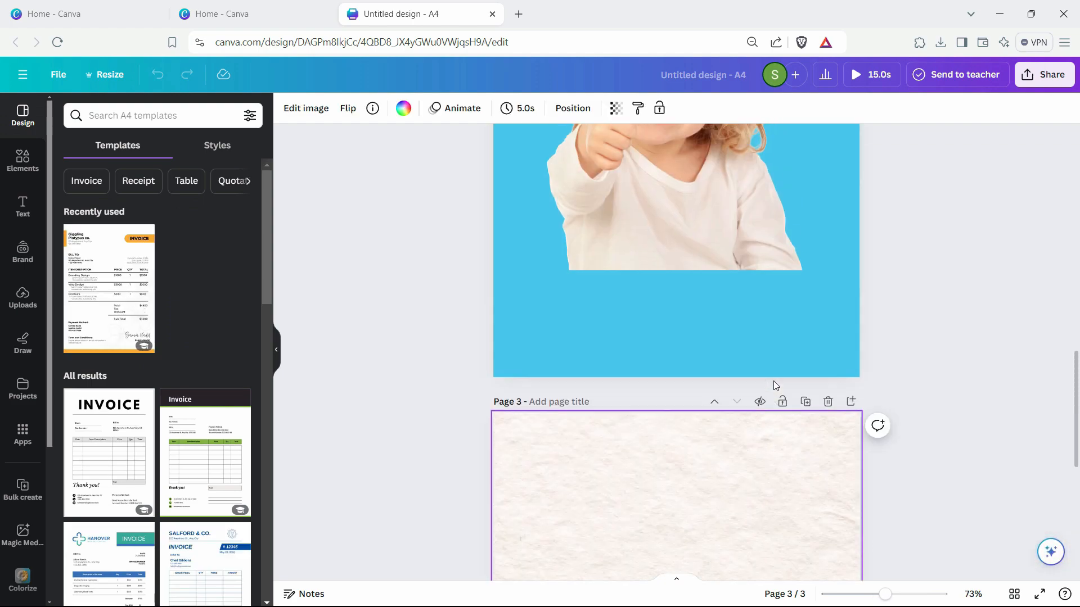
pyautogui.scroll(-3, 768, 395)
pyautogui.scroll(2, 769, 395)
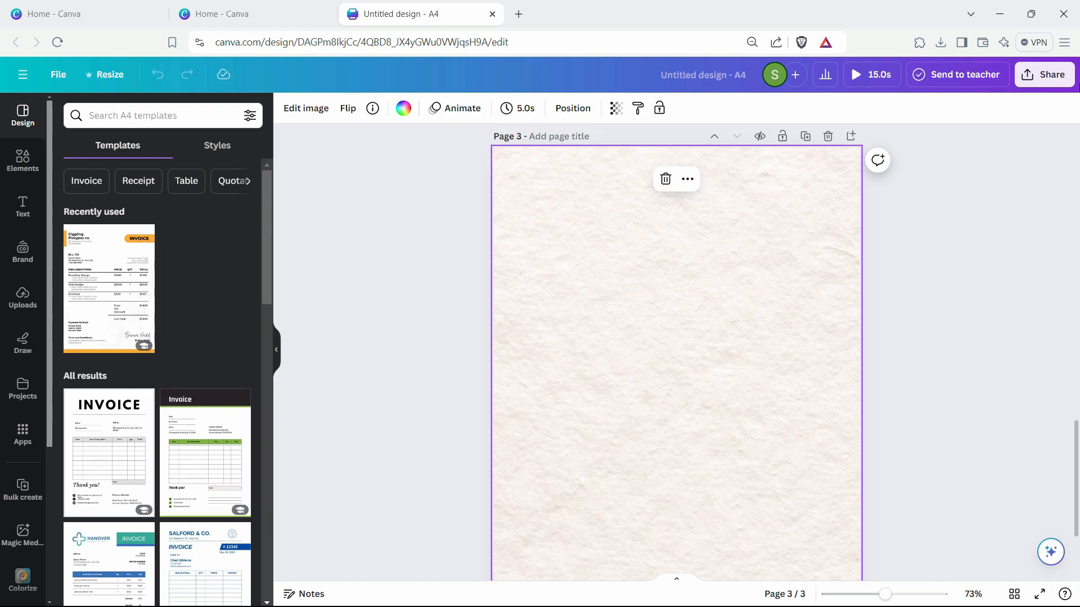
pyautogui.click(1045, 74)
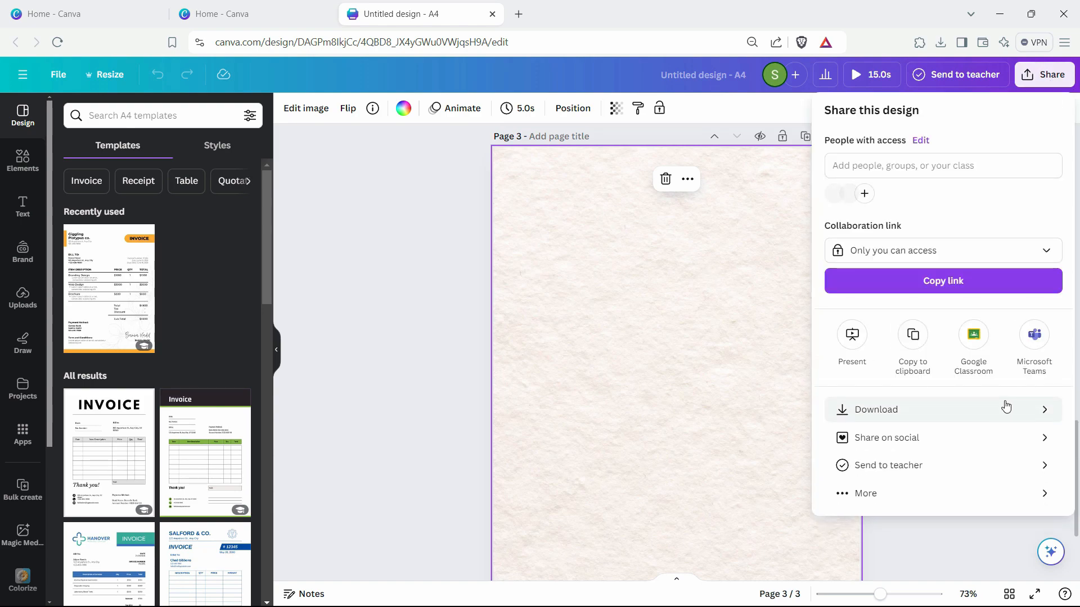
pyautogui.click(1005, 407)
pyautogui.click(1034, 163)
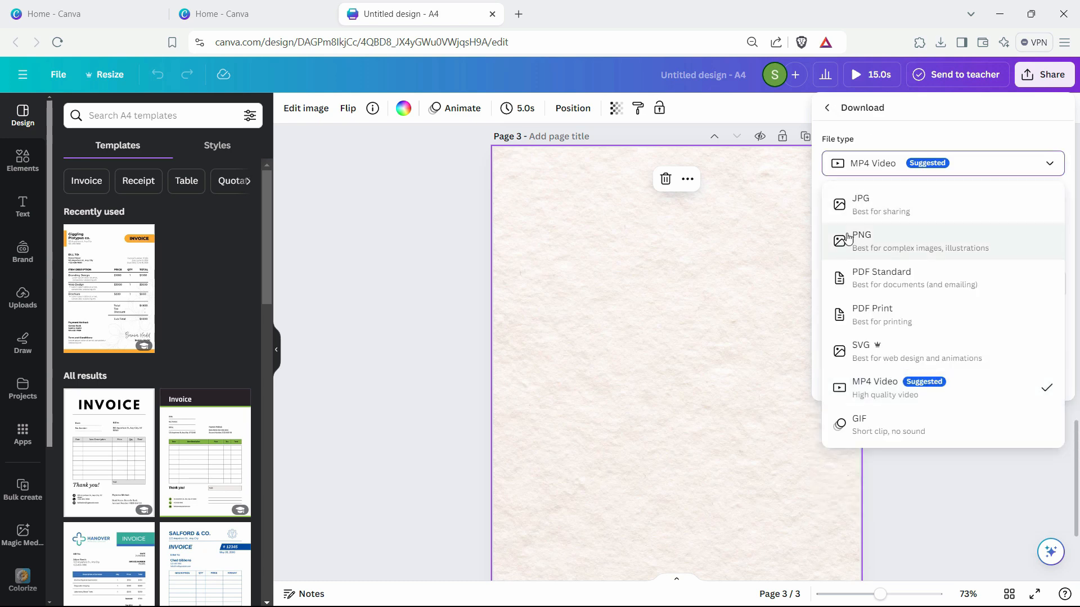
pyautogui.click(900, 198)
pyautogui.click(1059, 340)
pyautogui.click(1042, 366)
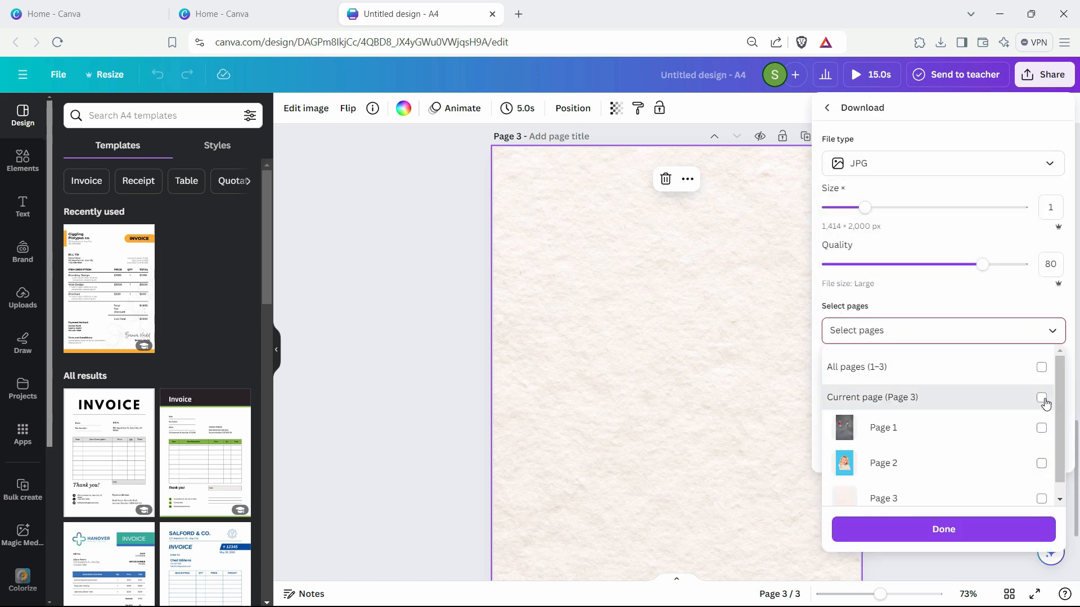
pyautogui.click(1043, 395)
pyautogui.click(944, 528)
pyautogui.click(944, 440)
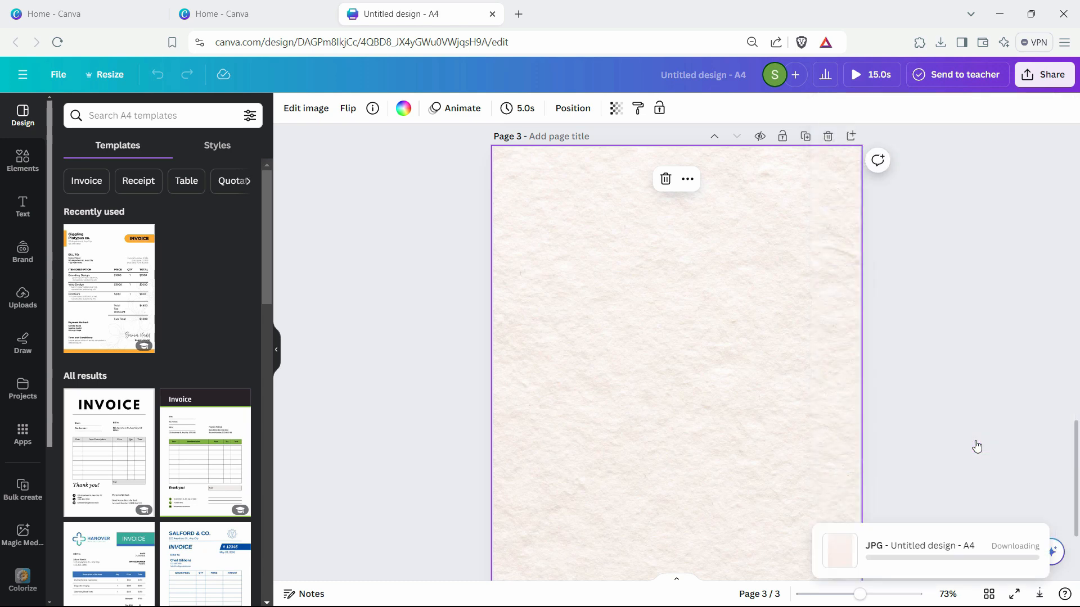
# - Save the downloaded image as "Textured Image" in the Microsoft Word 2024 Course Hindi folder
pyautogui.write('Te')
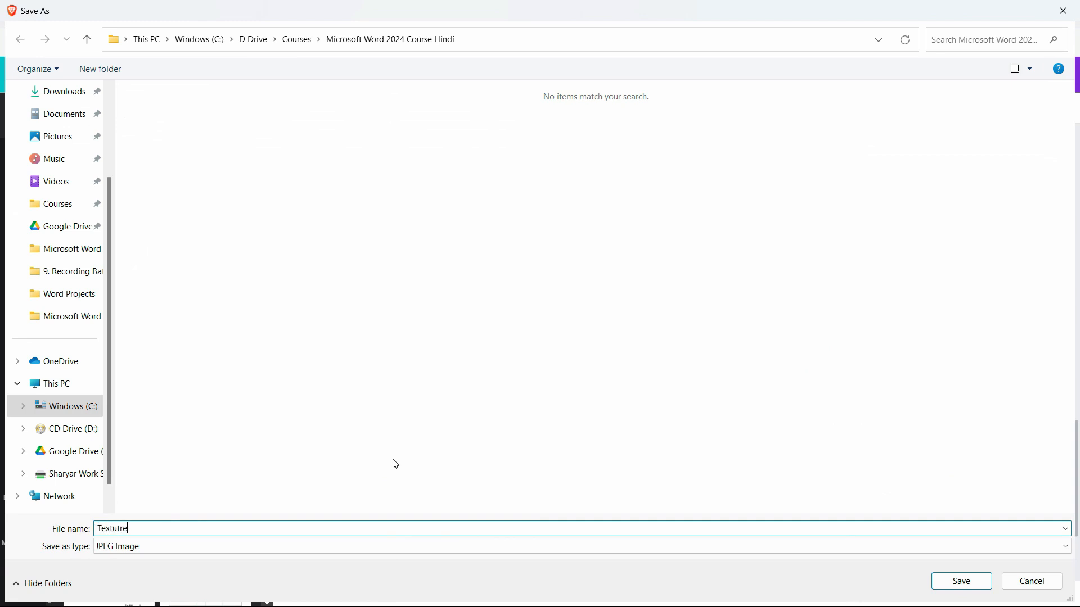
pyautogui.write('xtured Image')
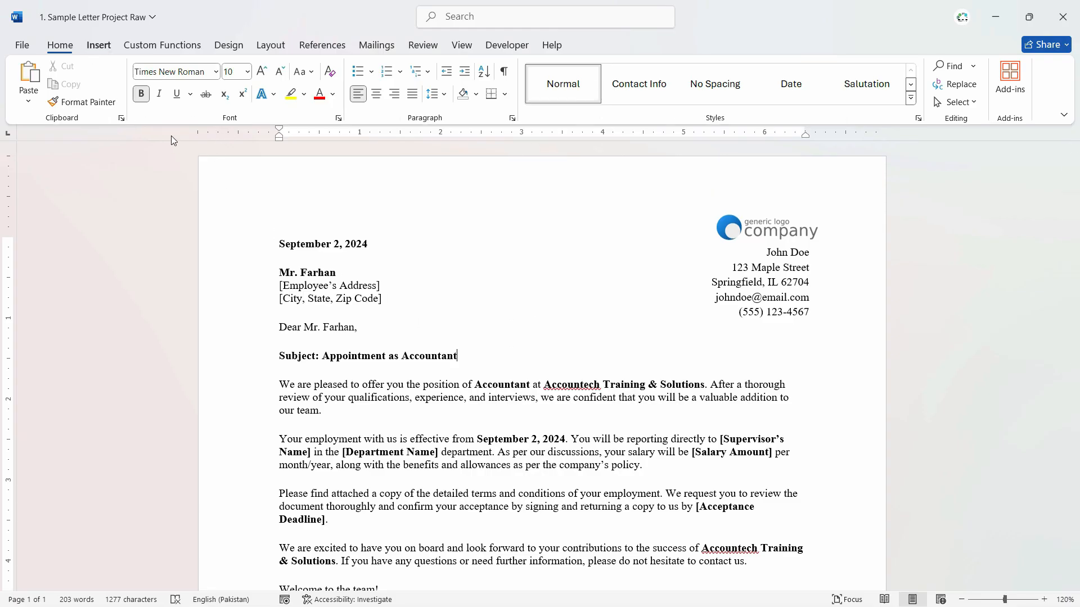
# - Insert the picture "Textured Image" from the Microsoft Word 2024 Course Hindi folder into the letter after the subject line
pyautogui.click(98, 45)
pyautogui.click(171, 99)
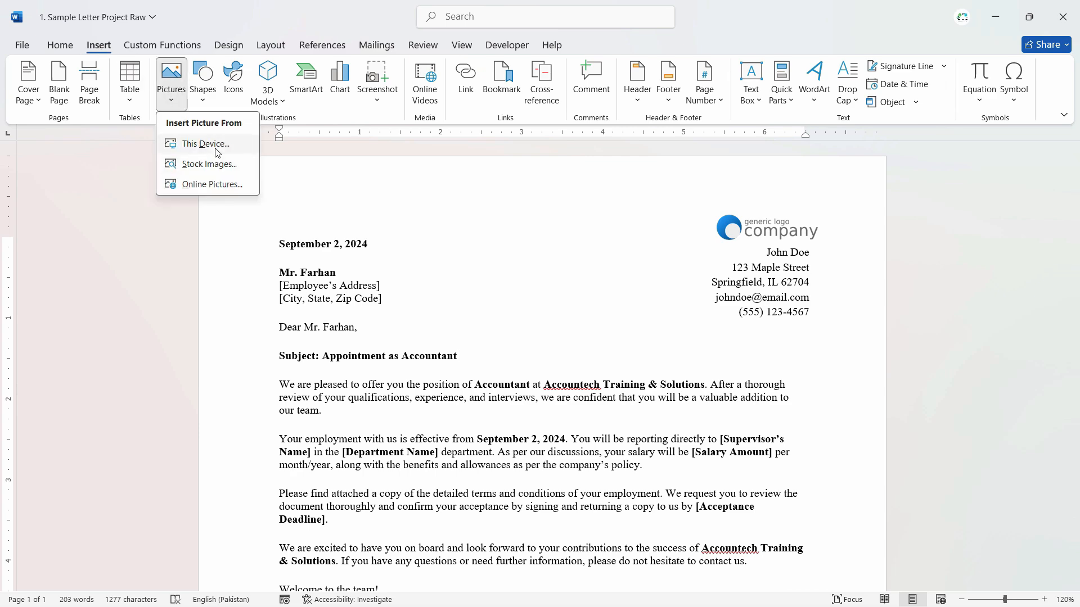
pyautogui.click(217, 145)
pyautogui.click(321, 112)
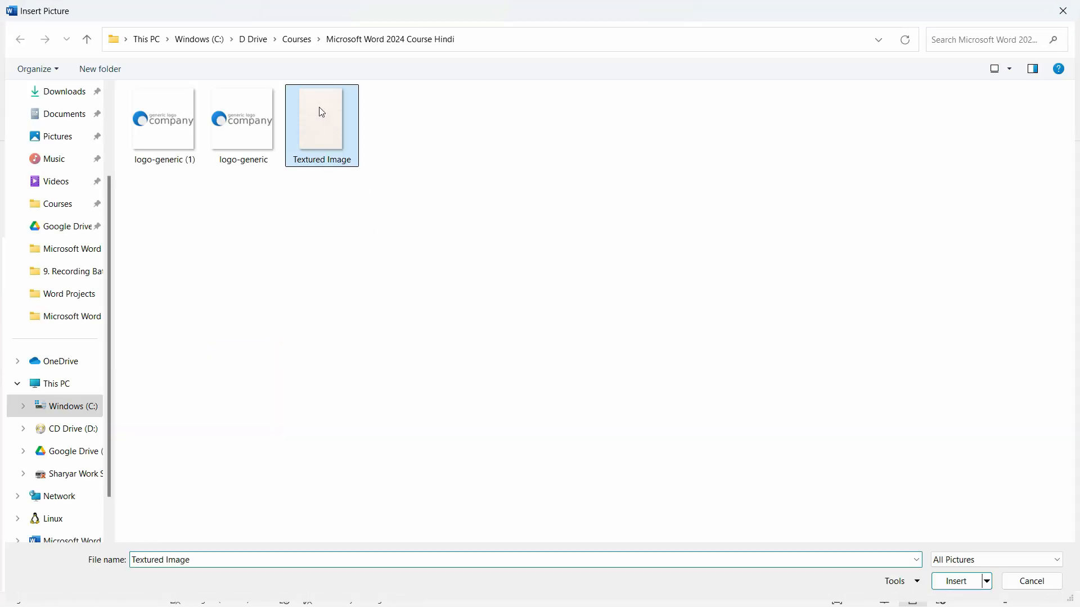
pyautogui.doubleClick(322, 113)
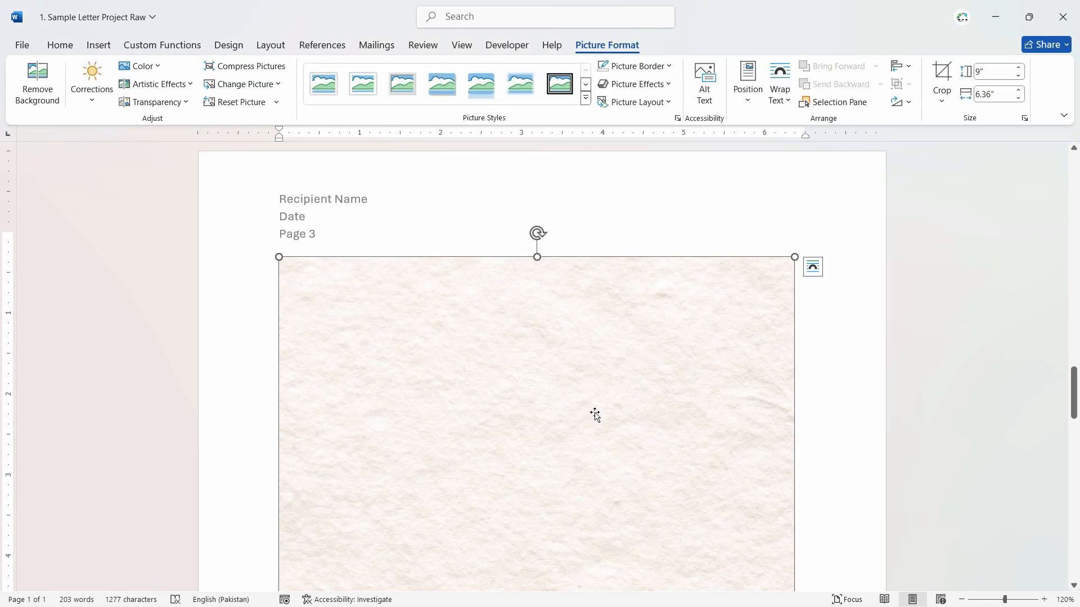
pyautogui.keyDown('ctrl'); pyautogui.scroll(-4, 682, 383); pyautogui.keyUp('ctrl')
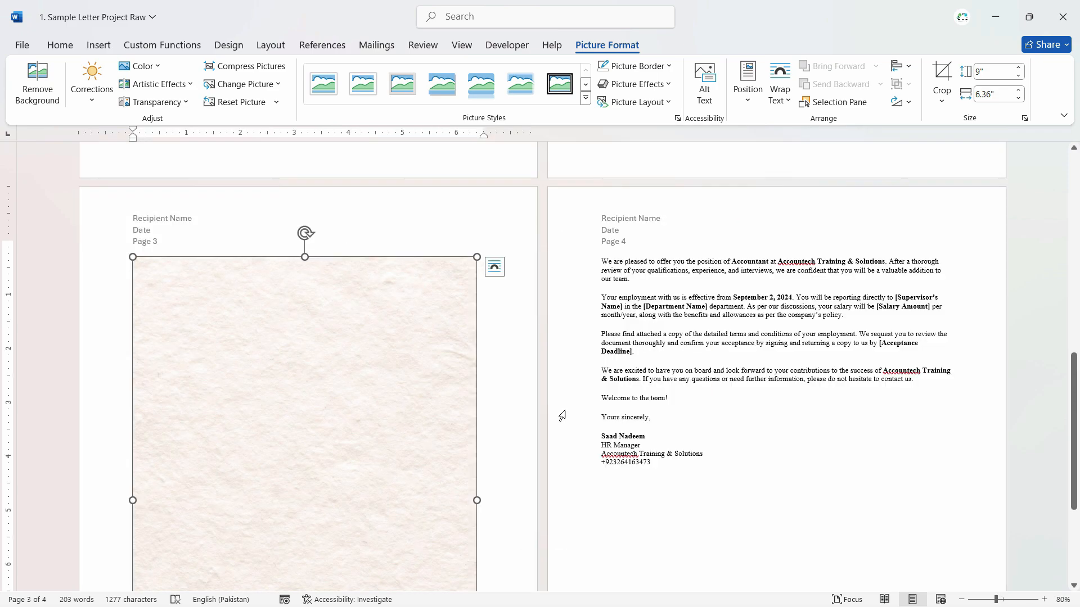
# - Try to move the inline texture picture onto the letter's first page, and undo the moves
pyautogui.click(494, 269)
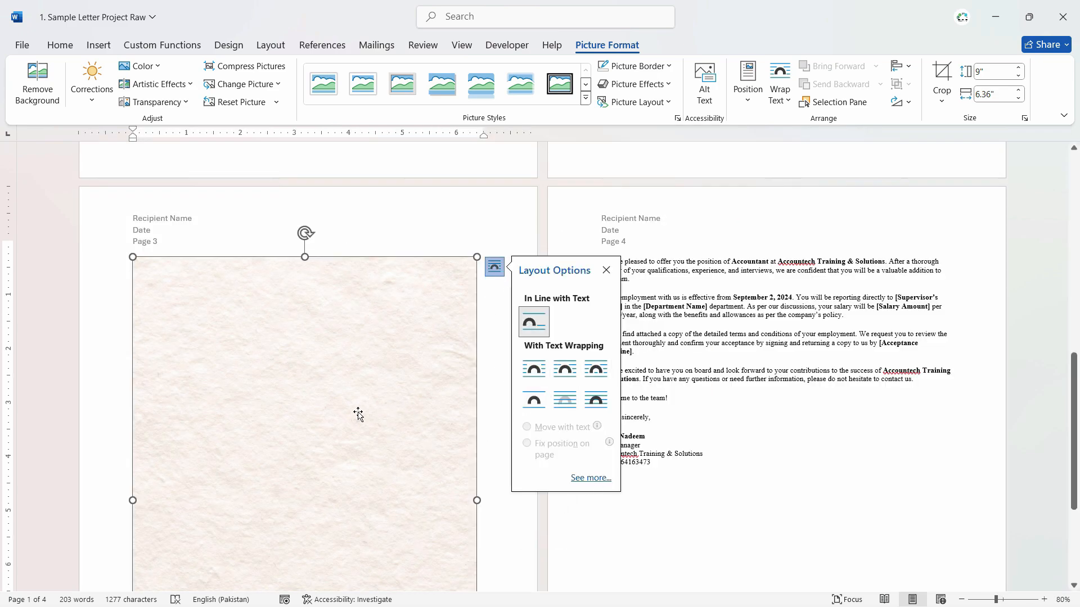
pyautogui.moveTo(316, 400); pyautogui.dragTo(569, 293)
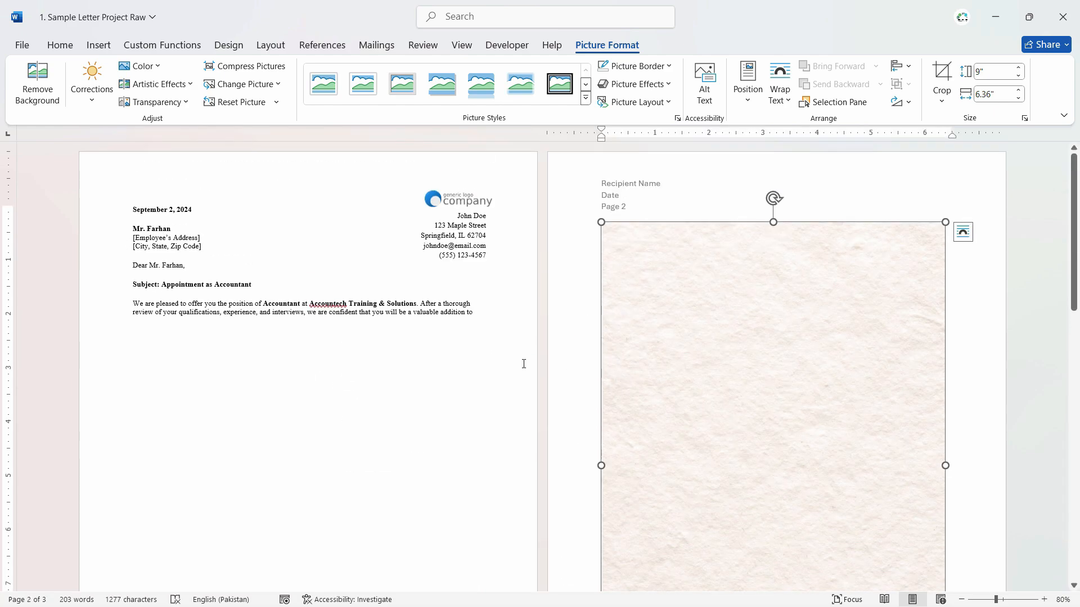
pyautogui.moveTo(672, 345); pyautogui.dragTo(384, 312)
pyautogui.hotkey('ctrl', 'z')
pyautogui.hotkey('ctrl', 'z')
# - Set the texture picture's text wrapping to Behind Text
pyautogui.scroll(-1, 401, 394)
pyautogui.scroll(10, 401, 394)
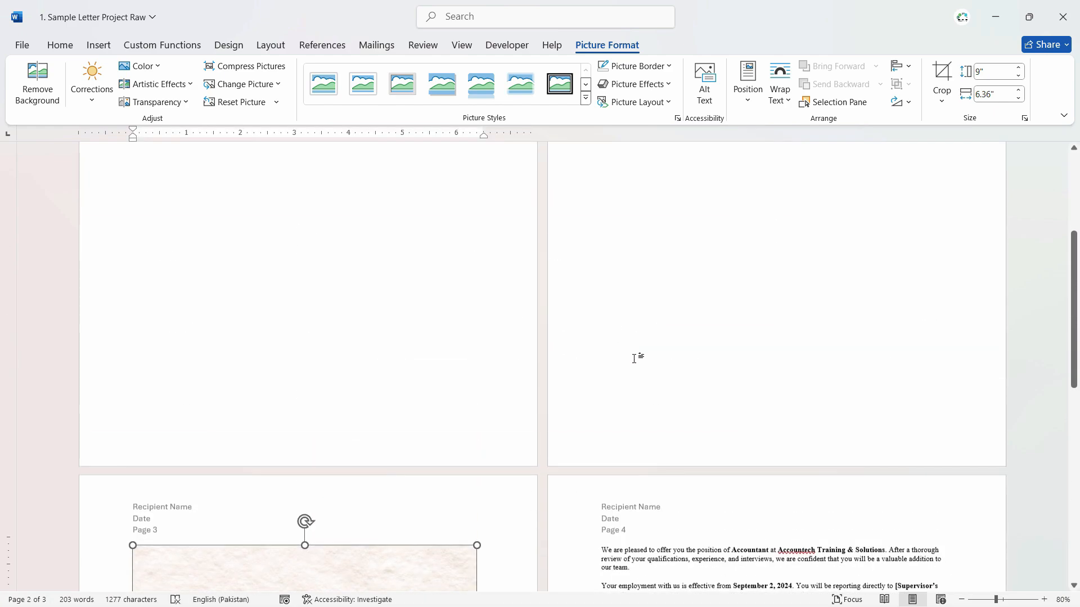
pyautogui.keyDown('ctrl'); pyautogui.scroll(-2, 837, 374); pyautogui.keyUp('ctrl')
pyautogui.keyDown('ctrl'); pyautogui.scroll(-1, 837, 374); pyautogui.keyUp('ctrl')
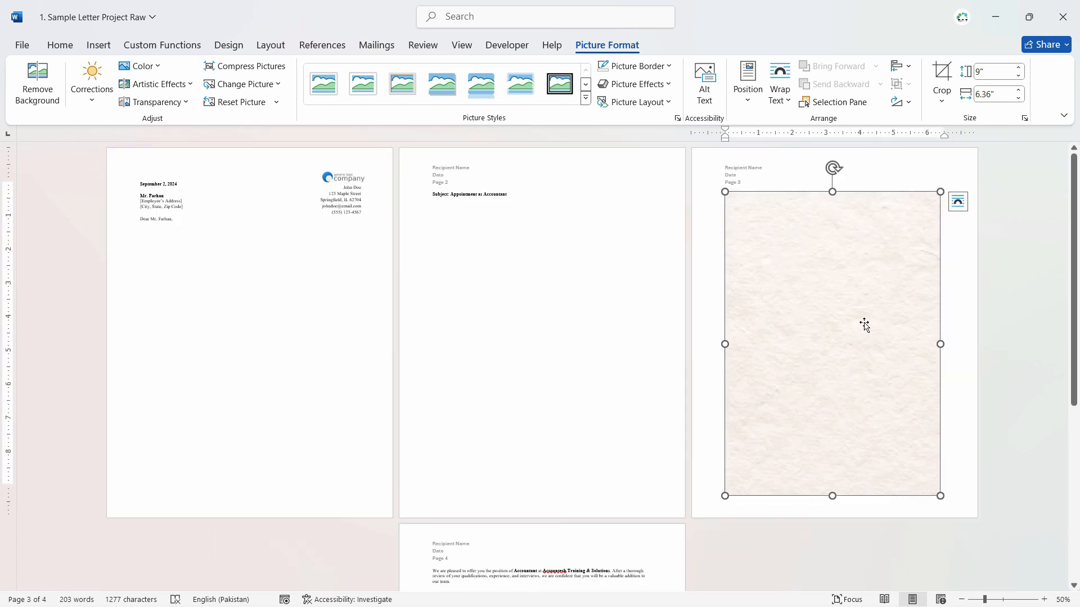
pyautogui.rightClick(847, 297)
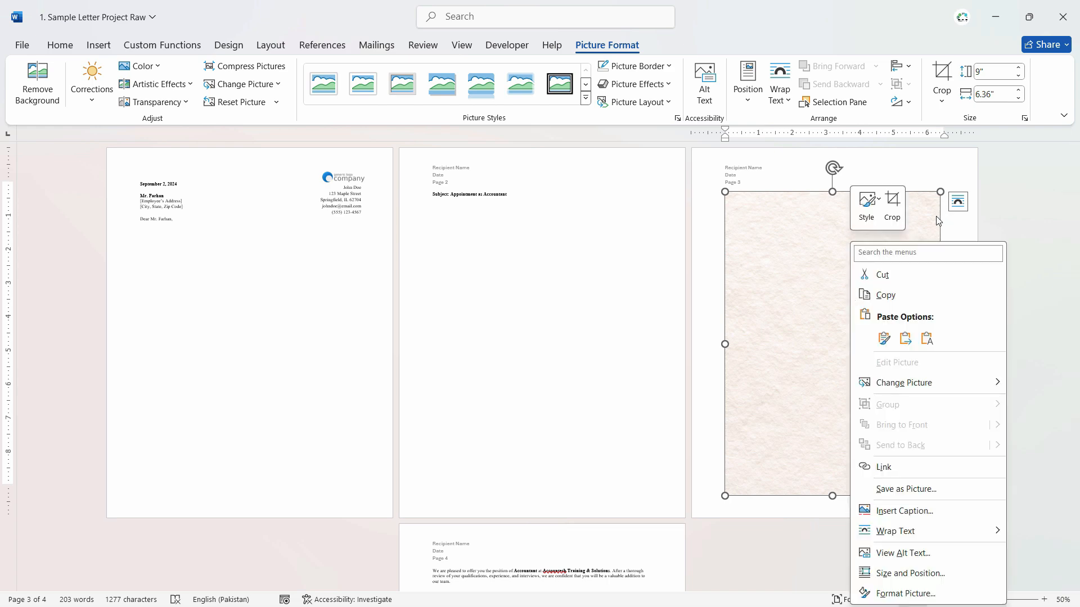
pyautogui.click(962, 206)
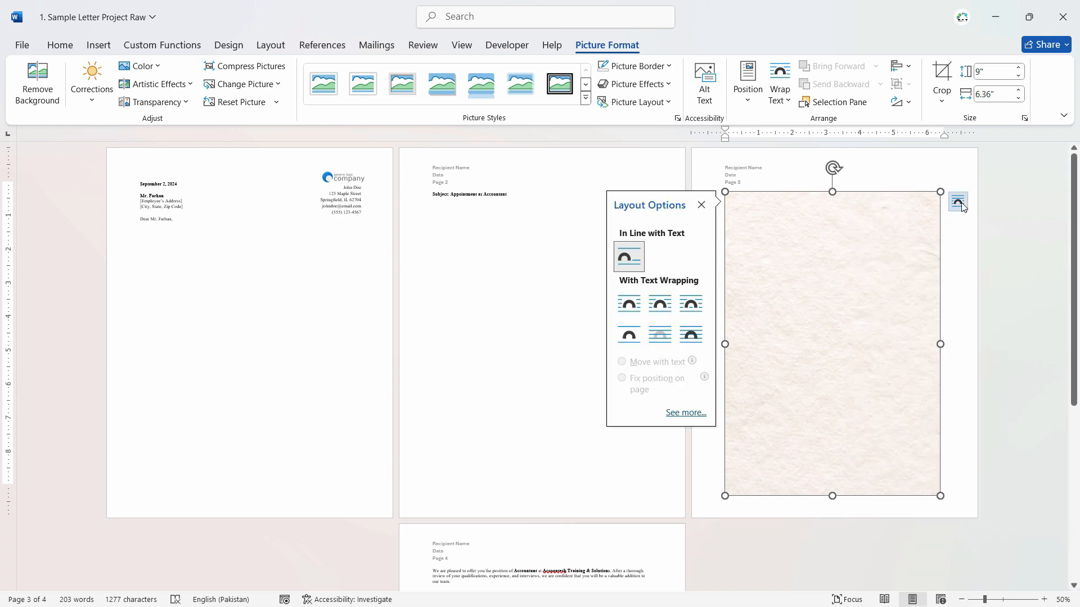
pyautogui.click(660, 338)
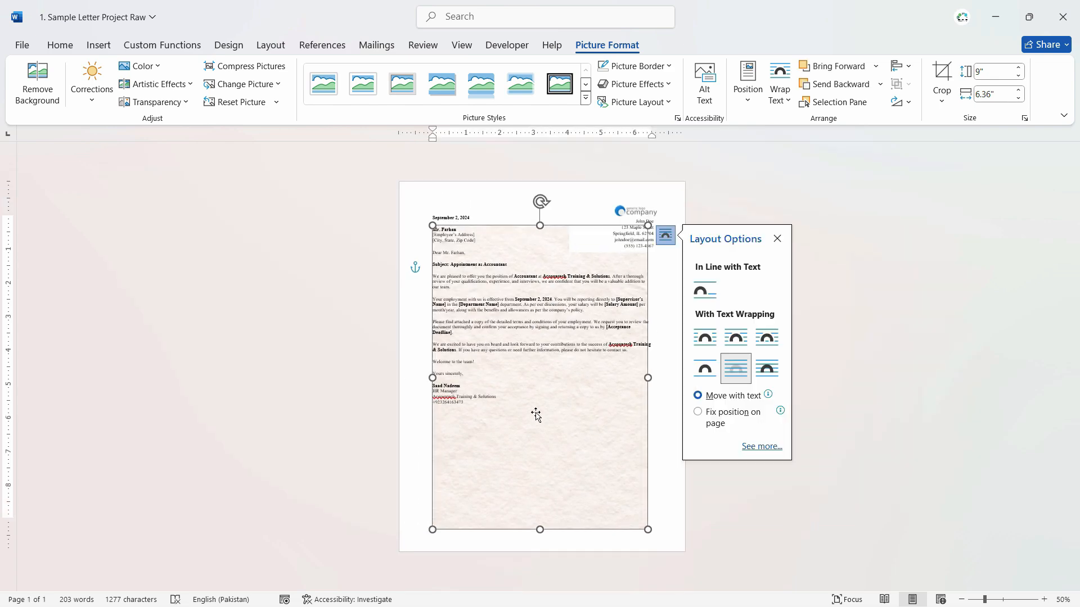
pyautogui.click(612, 458)
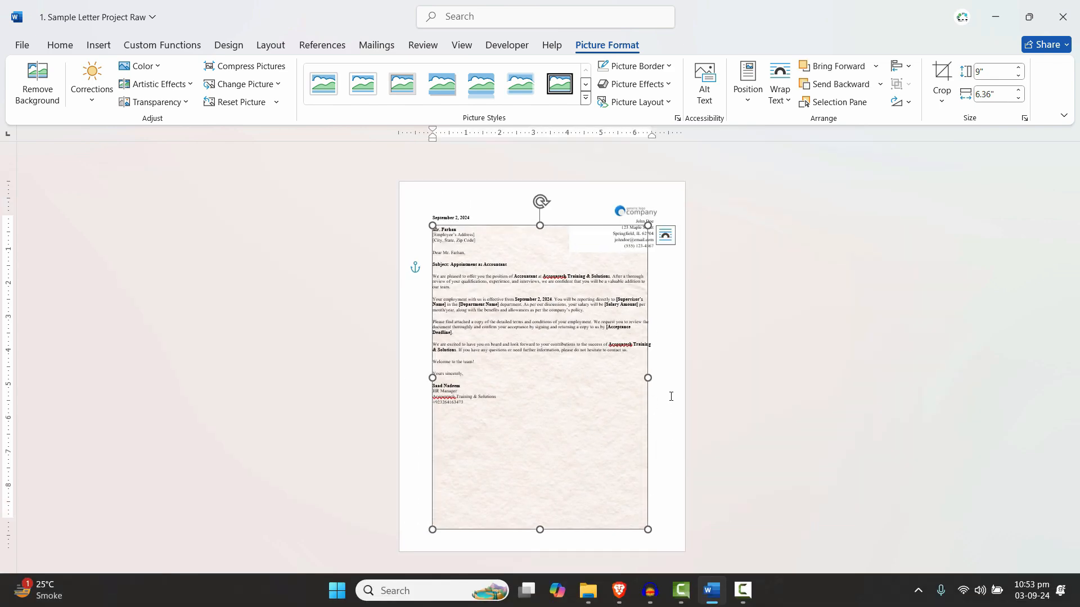
# - Align the texture picture with the page's top-left corner and enlarge it to about 8.51" wide by 12.04" high to cover the page
pyautogui.scroll(1, 655, 400)
pyautogui.scroll(1, 655, 400)
pyautogui.click(606, 440)
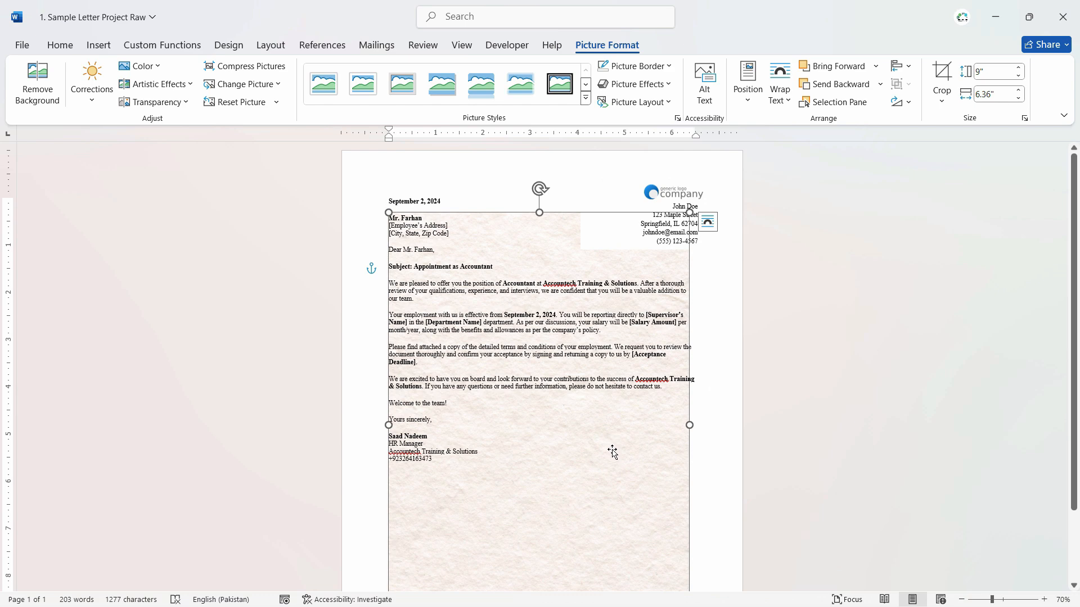
pyautogui.moveTo(615, 447); pyautogui.dragTo(567, 392)
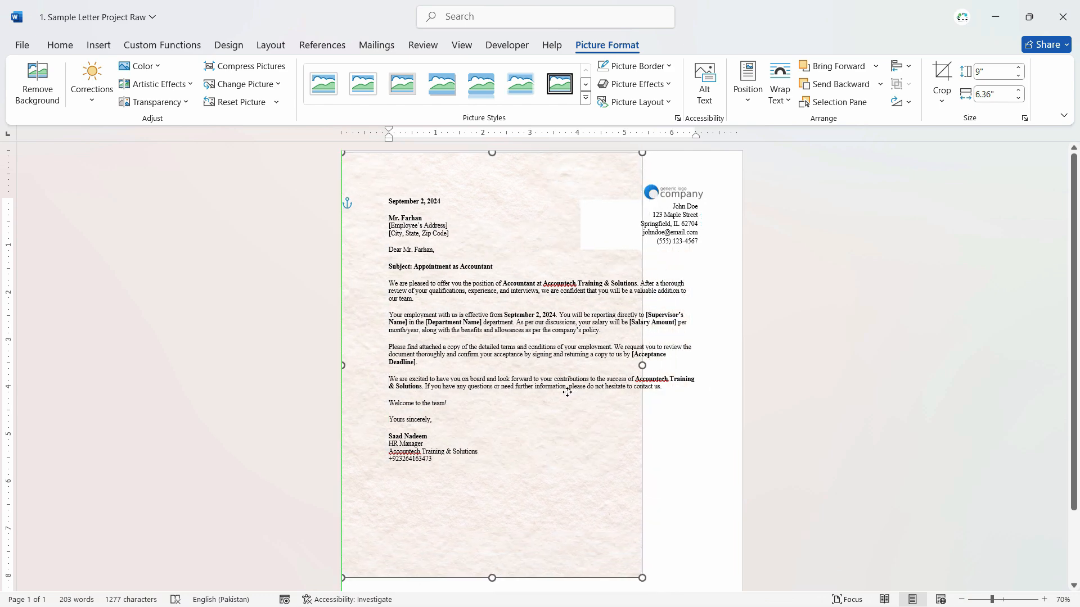
pyautogui.scroll(-2, 567, 392)
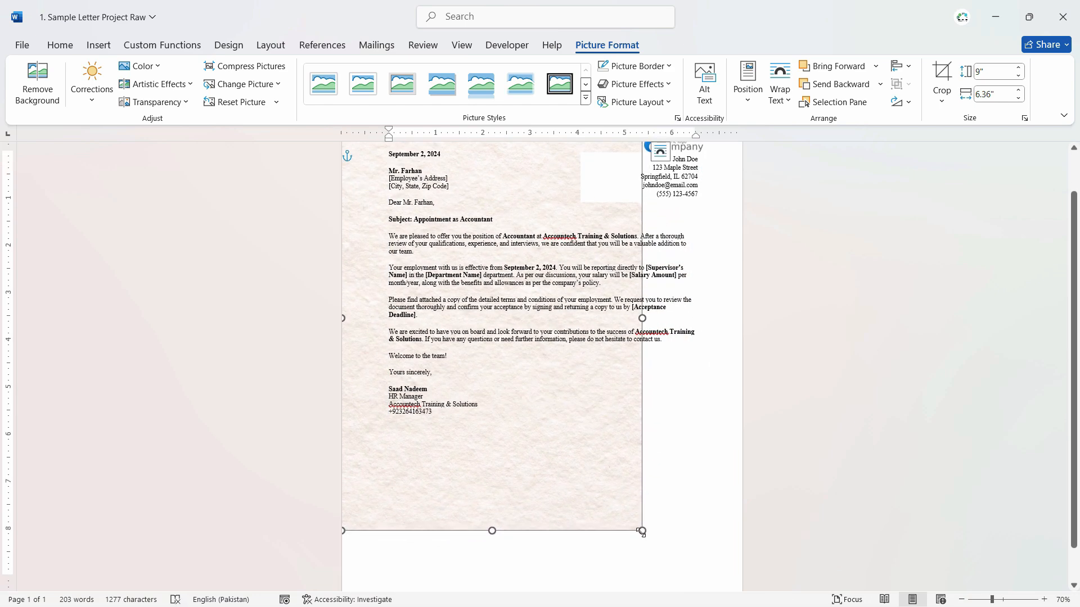
pyautogui.moveTo(641, 531); pyautogui.dragTo(742, 591)
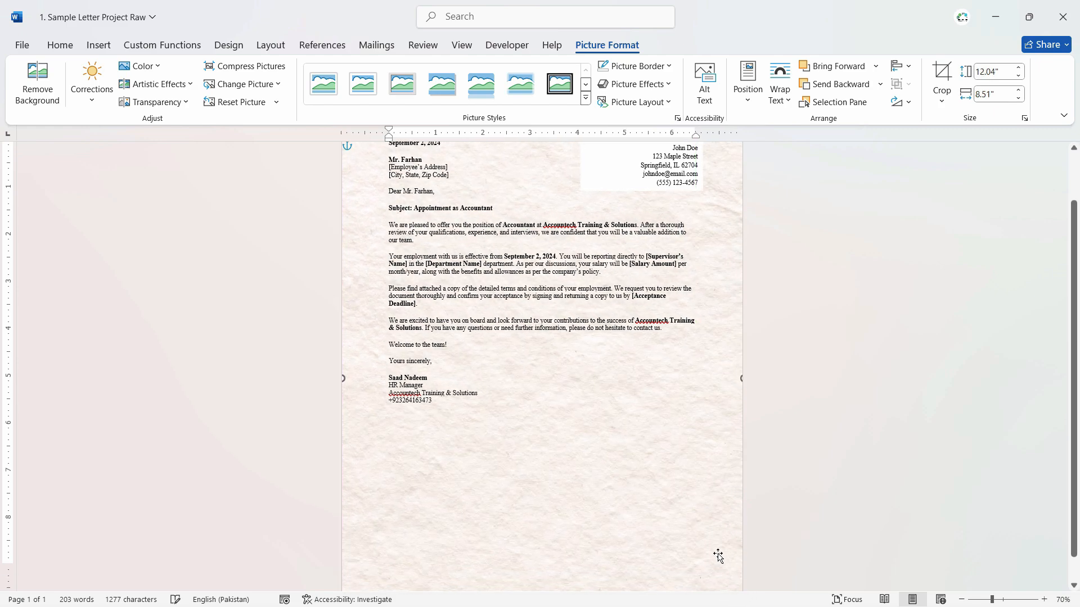
pyautogui.scroll(3, 715, 541)
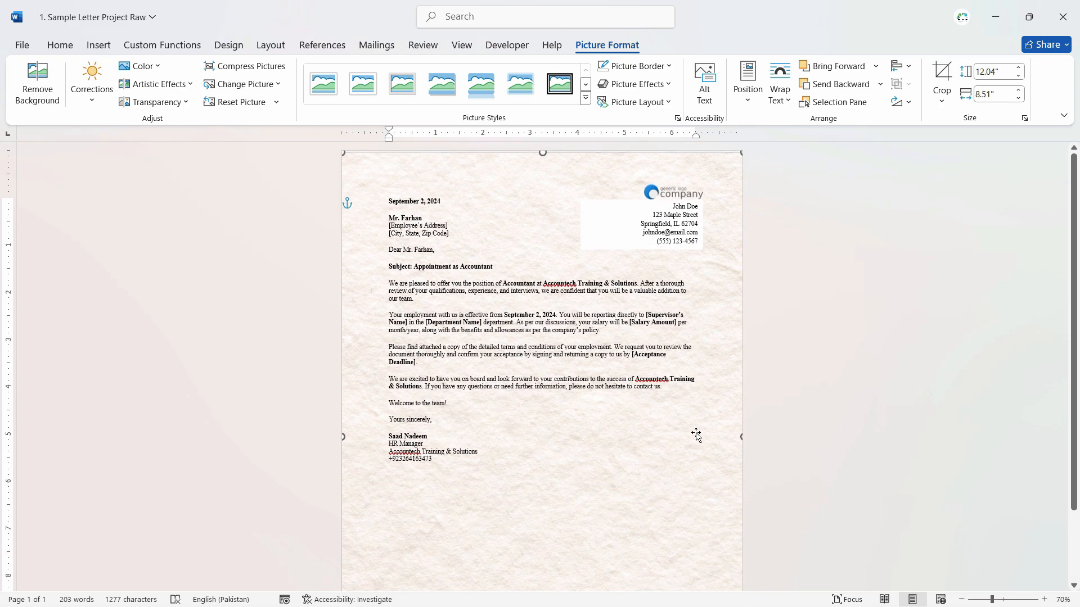
# - Remove the white fill from the sender's contact details text box below the logo
pyautogui.click(610, 226)
pyautogui.click(609, 241)
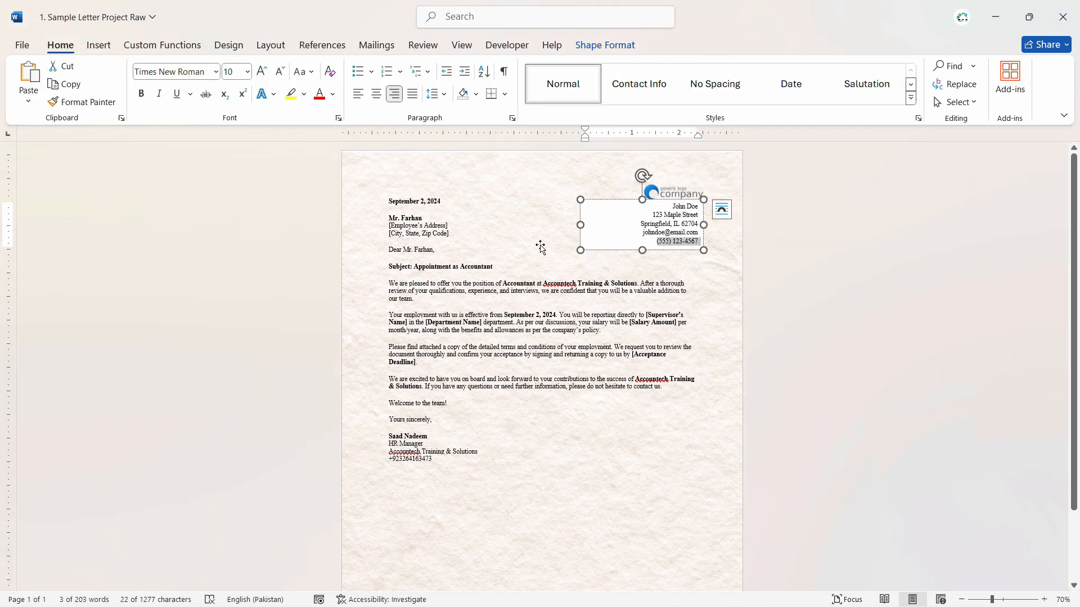
pyautogui.click(610, 232)
pyautogui.click(613, 47)
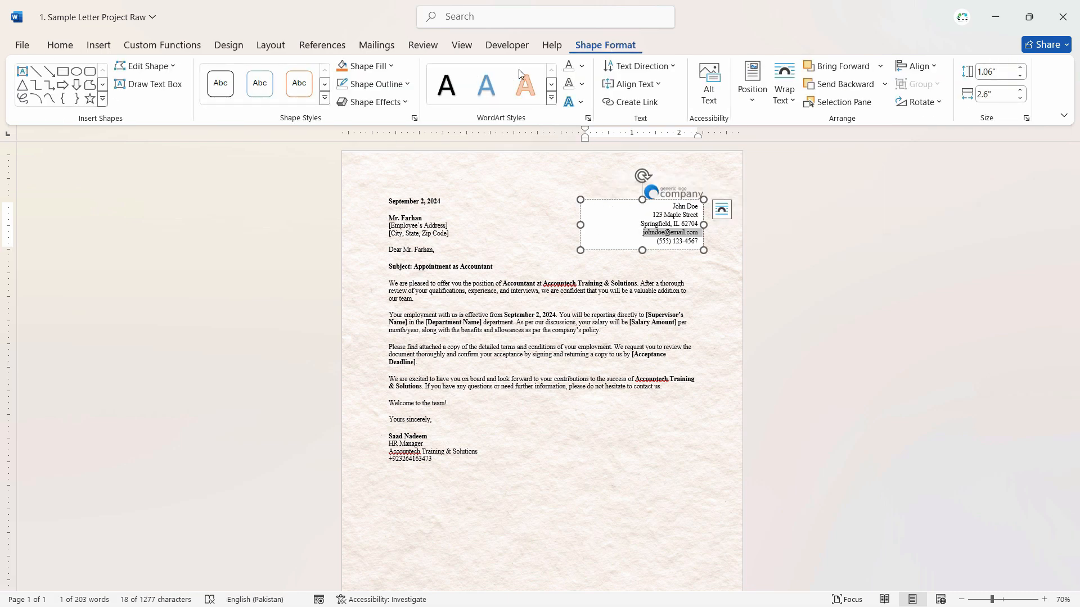
pyautogui.click(382, 66)
pyautogui.click(406, 221)
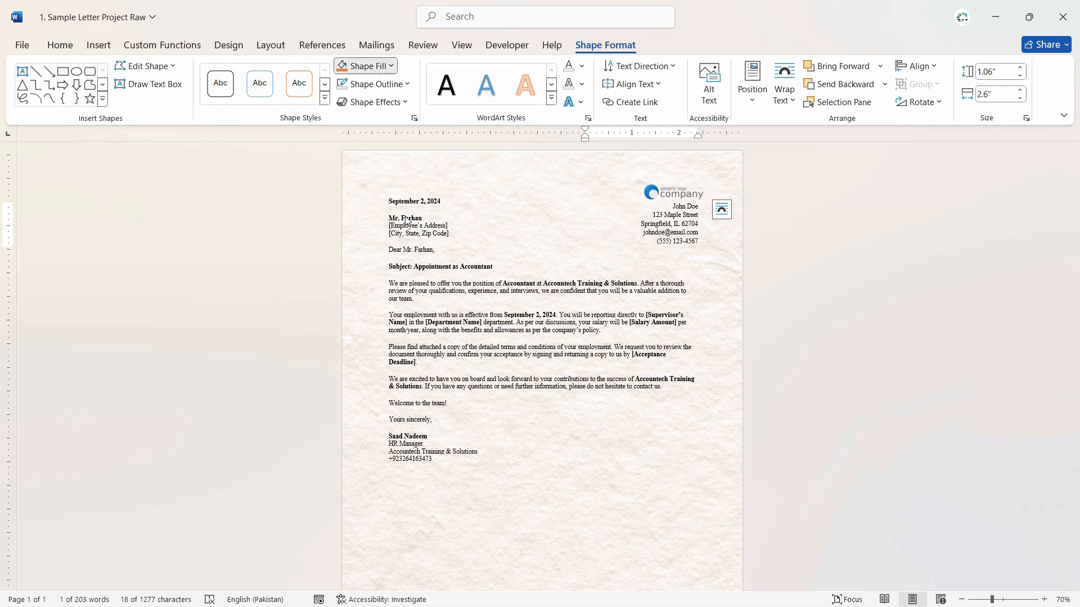
pyautogui.click(528, 214)
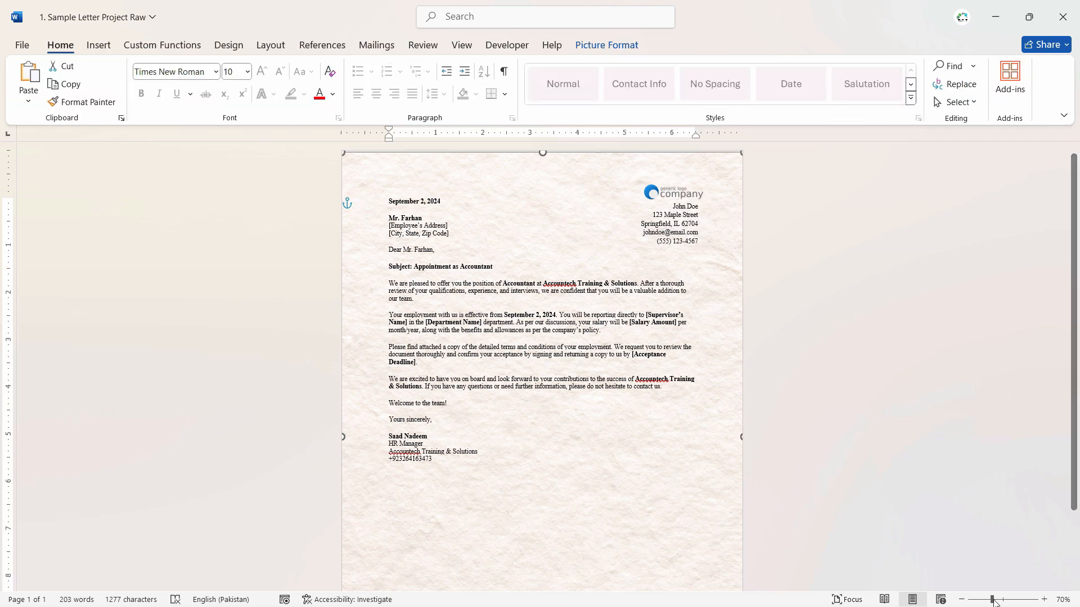
# - Examine the whole letter enlarged, checking the texture behind the logo, contact details, body text and signature
pyautogui.moveTo(994, 601); pyautogui.dragTo(1010, 596)
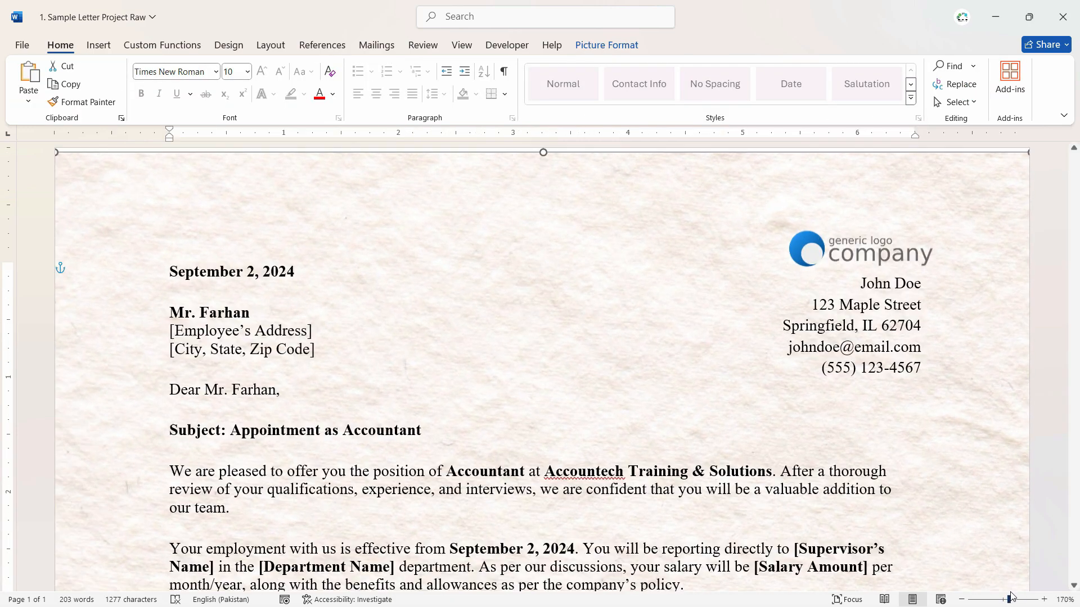
pyautogui.keyDown('ctrl'); pyautogui.scroll(-1, 913, 526); pyautogui.keyUp('ctrl')
pyautogui.scroll(-2, 909, 504)
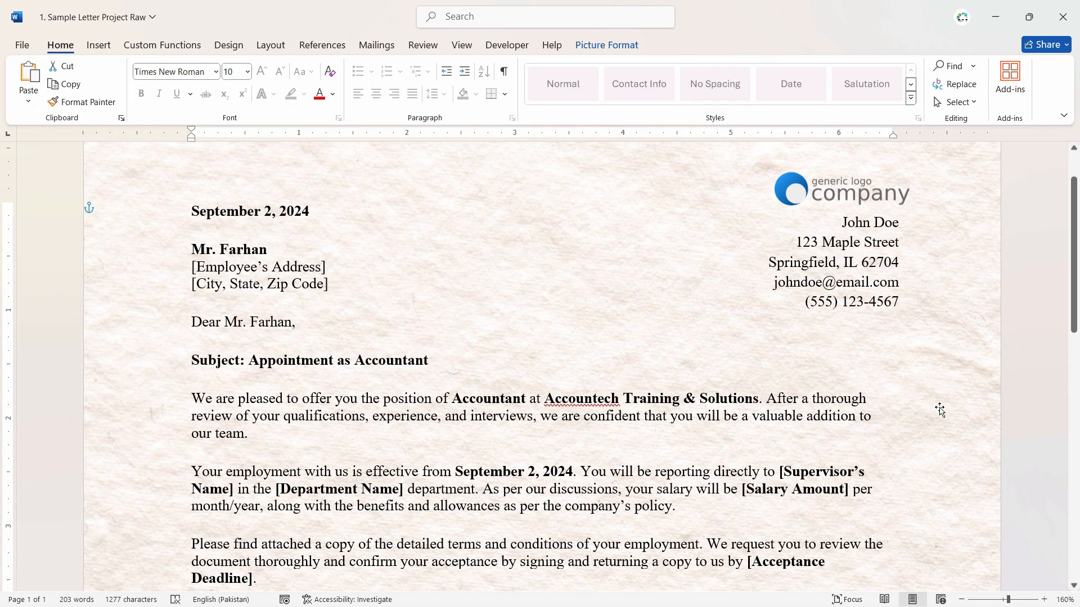
pyautogui.scroll(2, 939, 410)
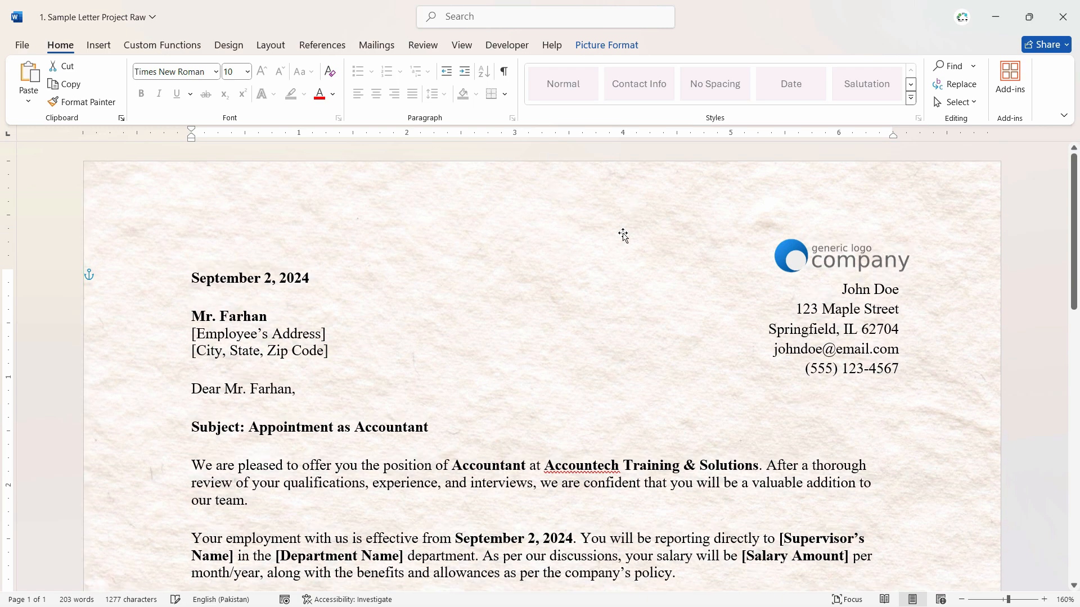
pyautogui.keyDown('ctrl'); pyautogui.scroll(-1, 617, 272); pyautogui.keyUp('ctrl')
pyautogui.scroll(-15, 617, 273)
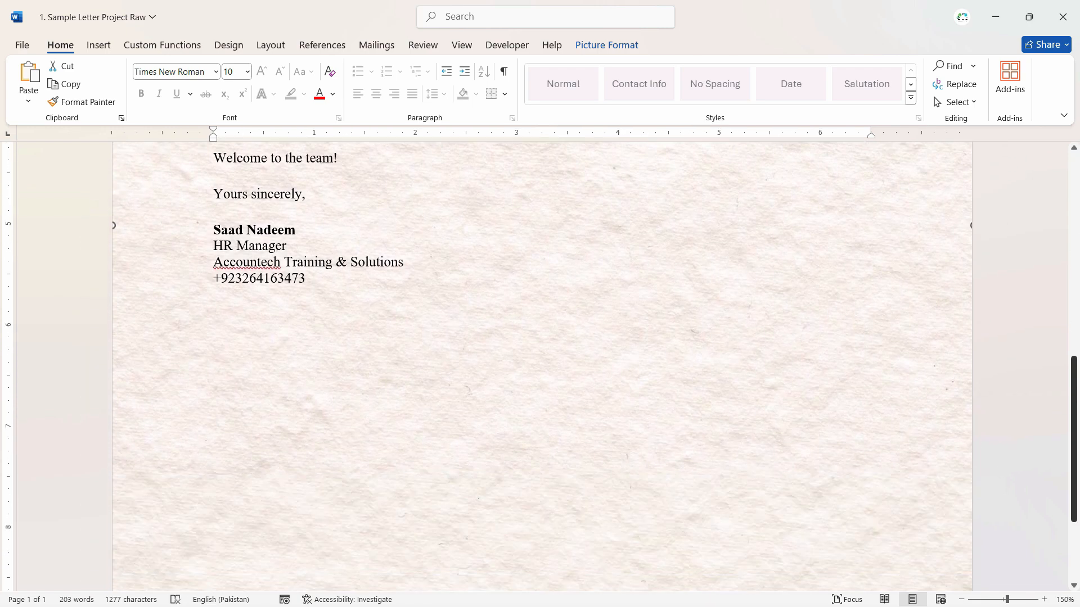
pyautogui.moveTo(1074, 451); pyautogui.dragTo(1055, 338)
pyautogui.scroll(5, 1036, 359)
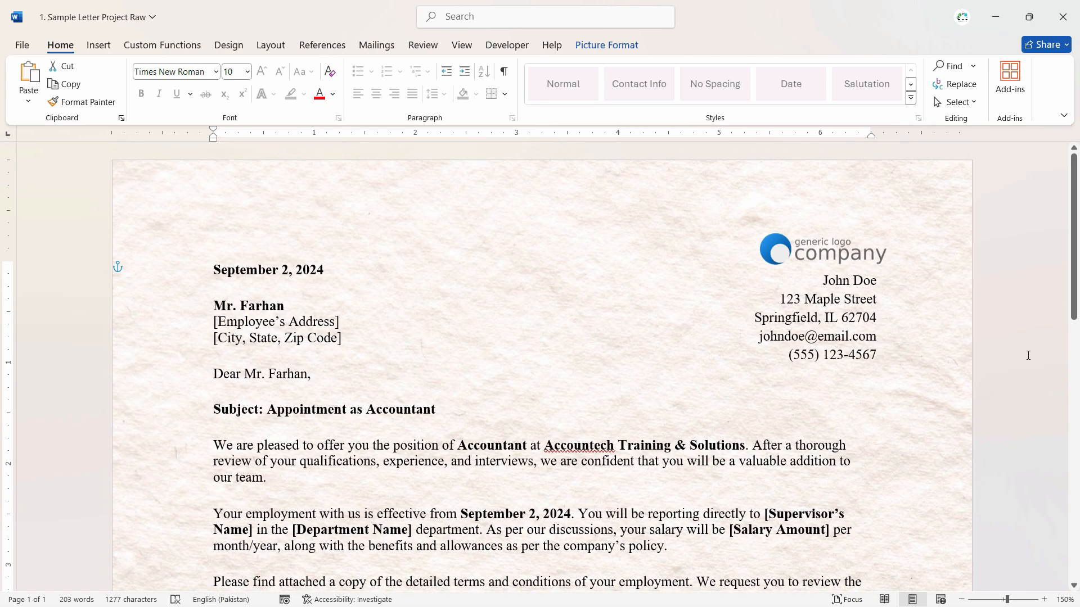
pyautogui.scroll(-15, 1027, 355)
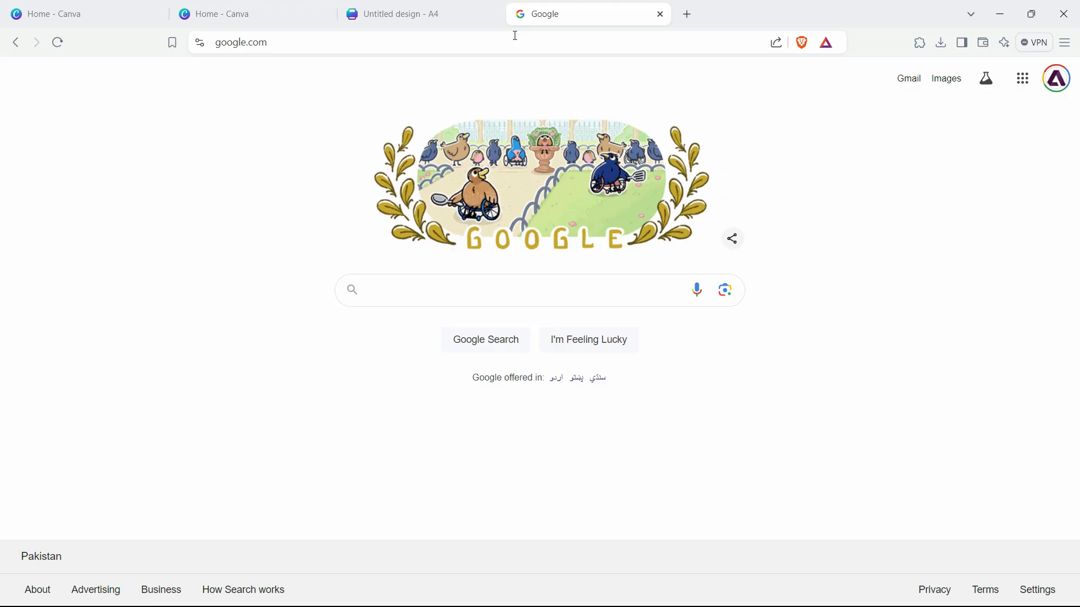
# - Switch to the web browser and search Google Images for "example company footer transparent image"
pyautogui.write('examp')
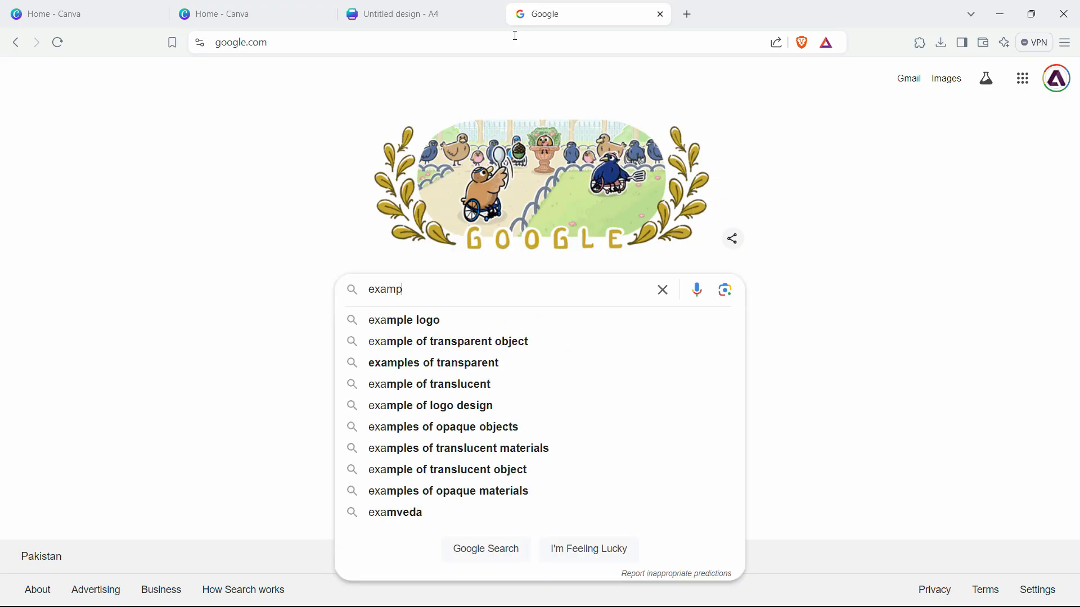
pyautogui.write('le company ')
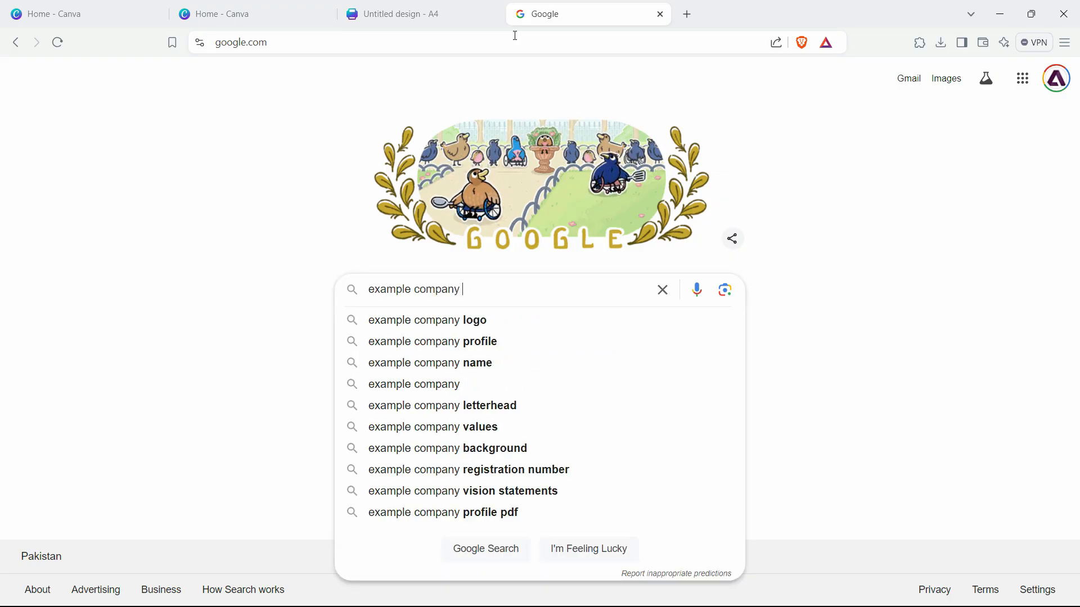
pyautogui.write('footer trans')
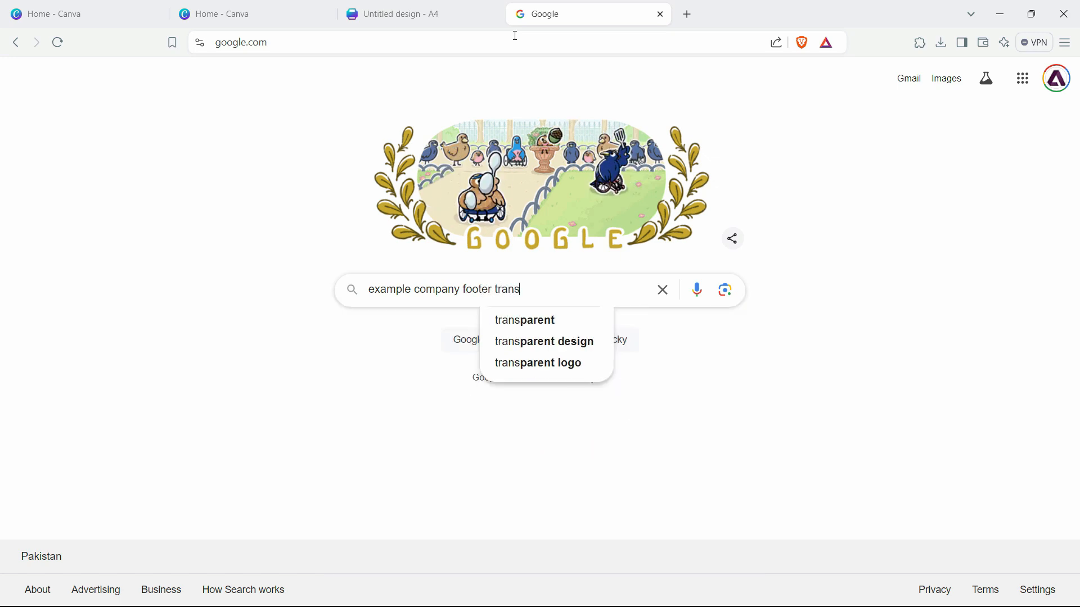
pyautogui.write('parent image')
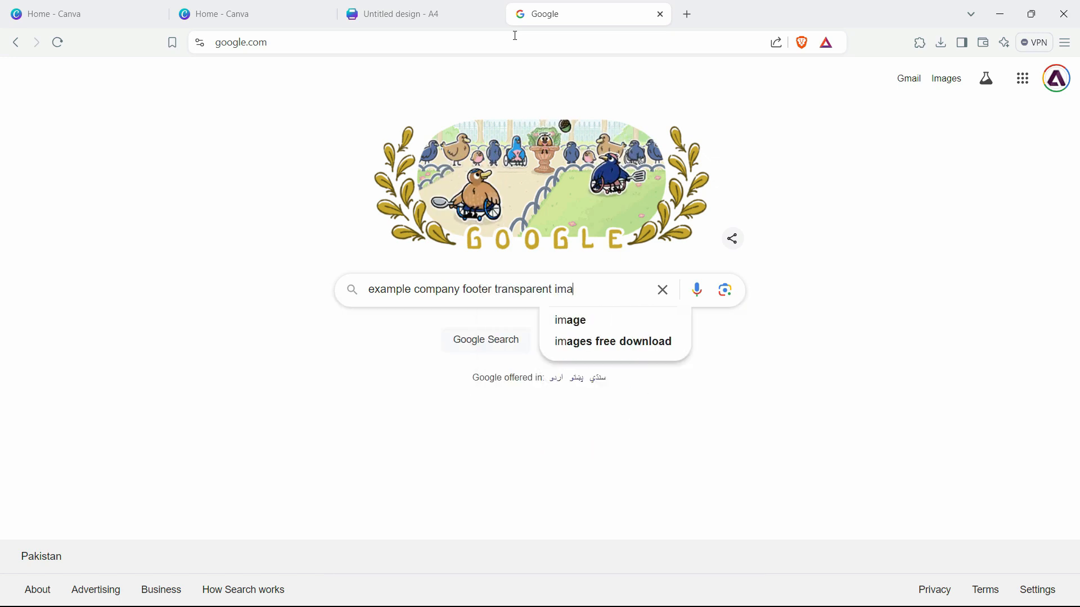
pyautogui.press('Return')
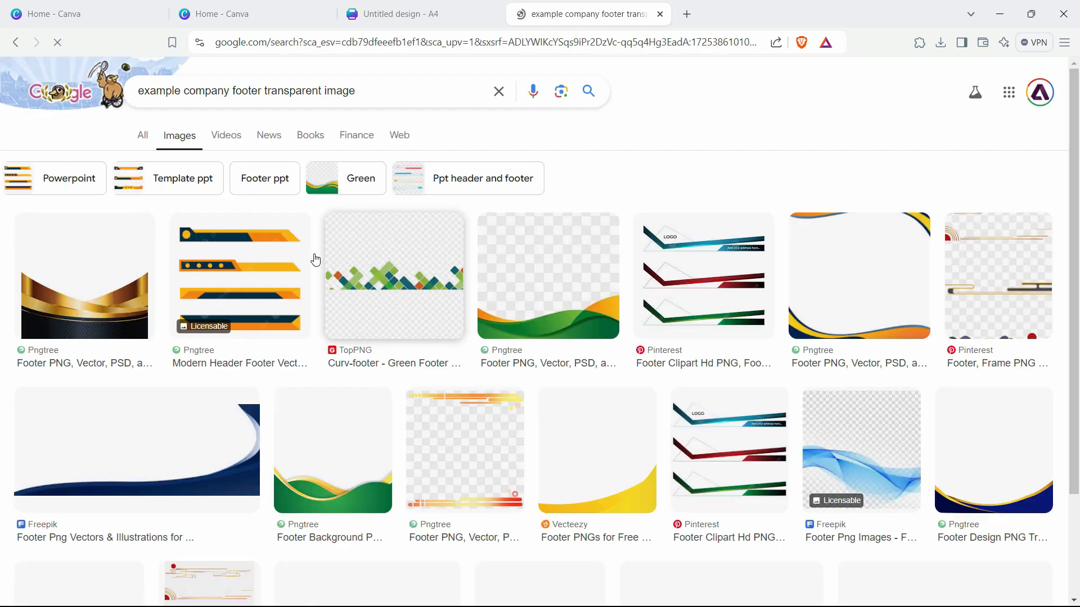
# - Filter the image results by usage rights to Creative Commons licenses and look through them for a footer graphic
pyautogui.click(587, 135)
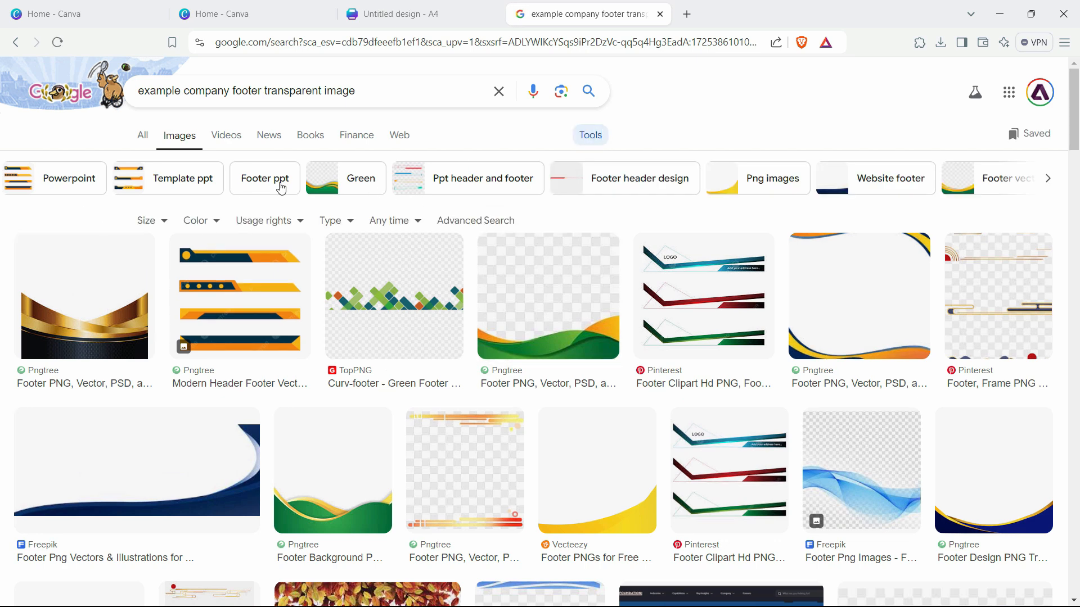
pyautogui.click(260, 224)
pyautogui.click(304, 269)
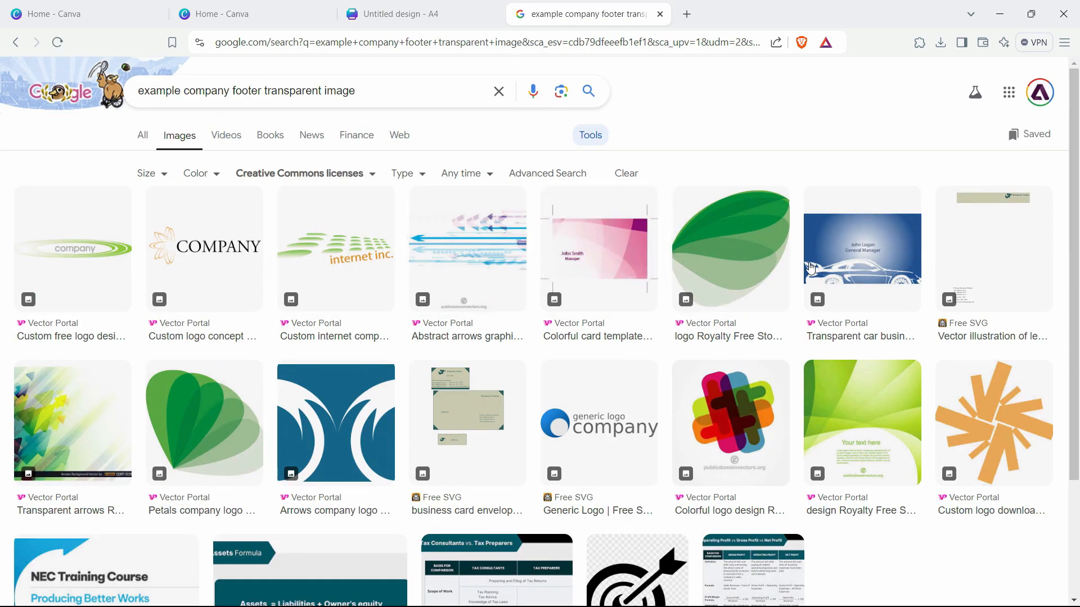
pyautogui.scroll(-3, 388, 292)
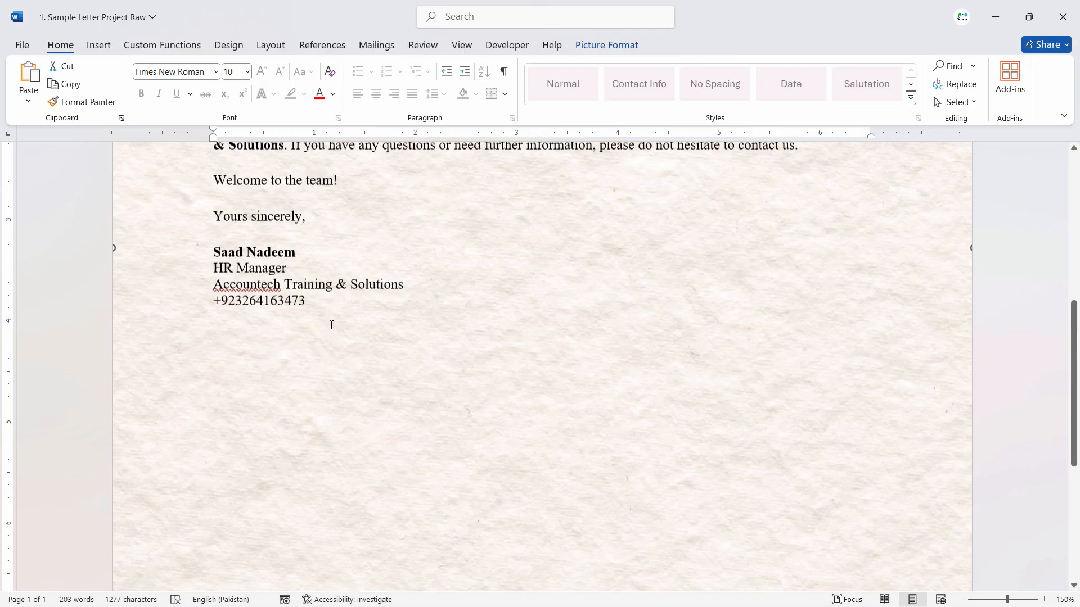
# - Switch to Word and search its stock images for "banner"
pyautogui.scroll(3, 331, 320)
pyautogui.click(99, 45)
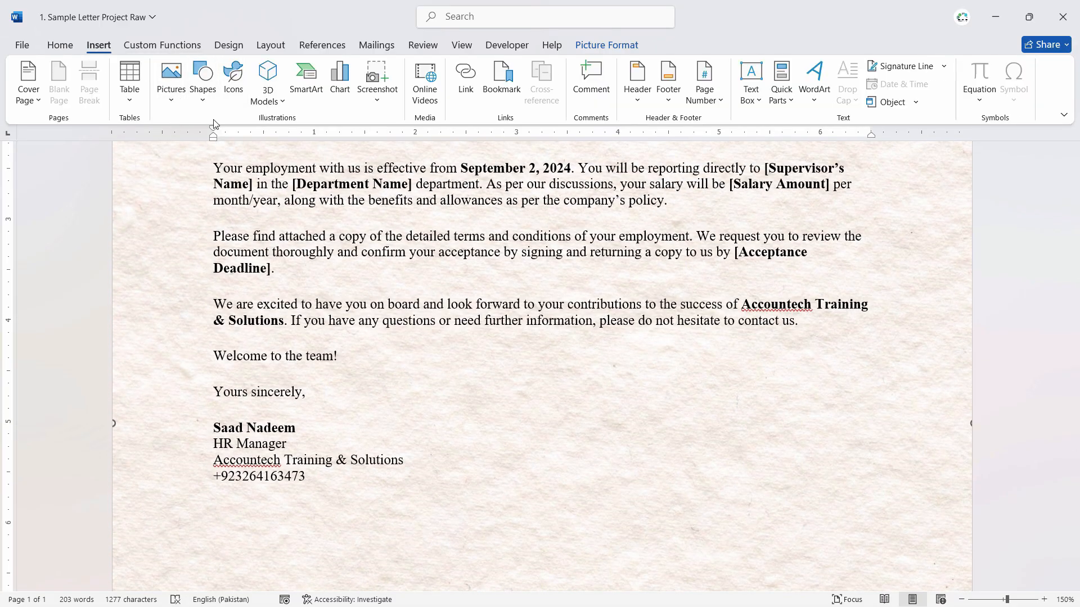
pyautogui.click(171, 84)
pyautogui.click(258, 194)
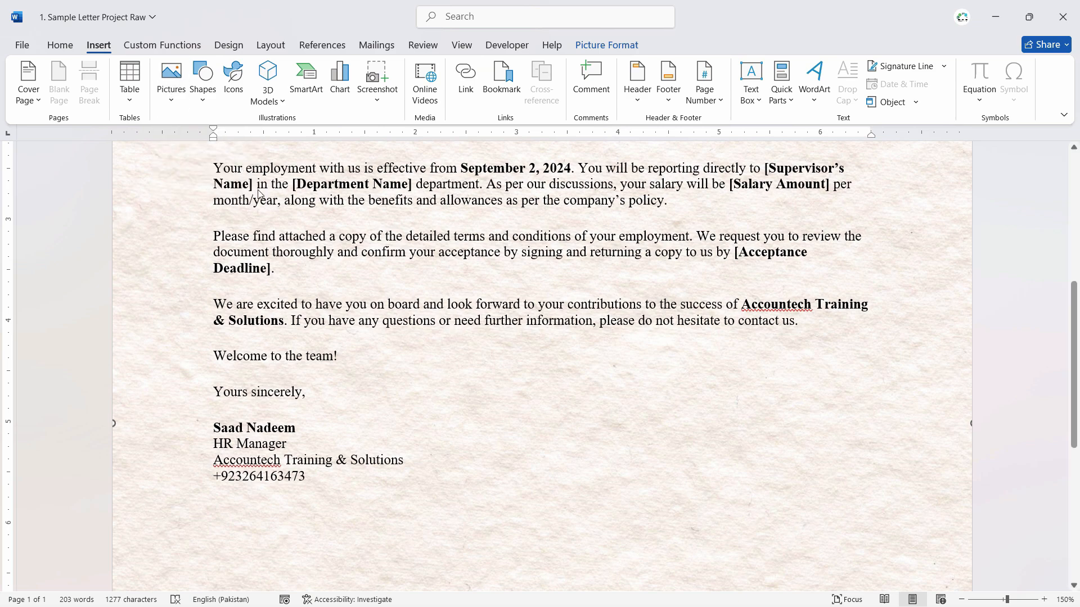
pyautogui.write('banner')
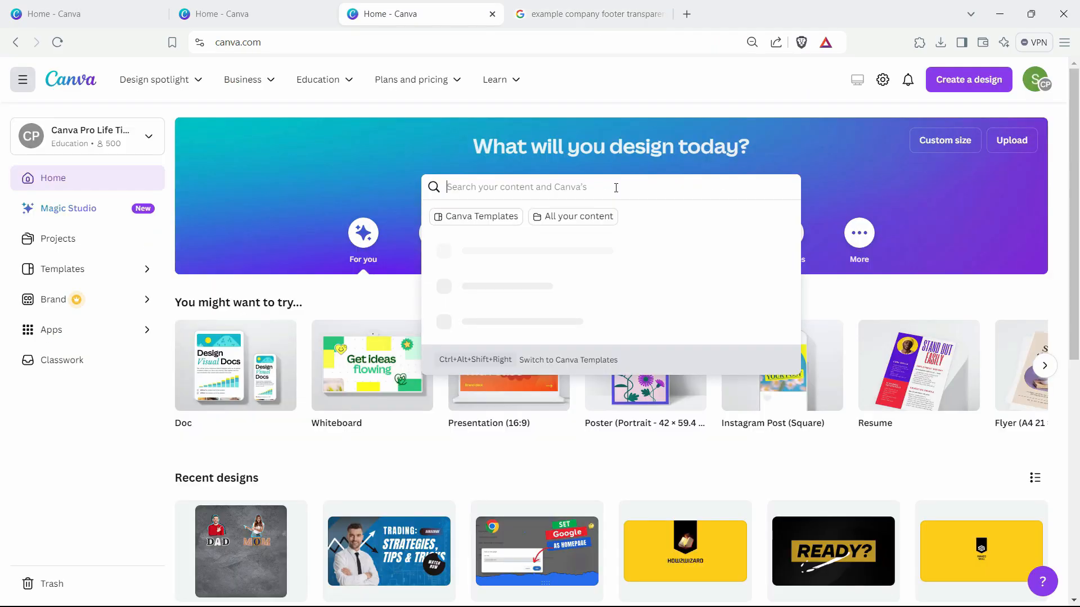
# - Switch to Canva, search for "footer" and open the Blue White Simple Borders Sample Resignation Letter template for editing
pyautogui.write('foot')
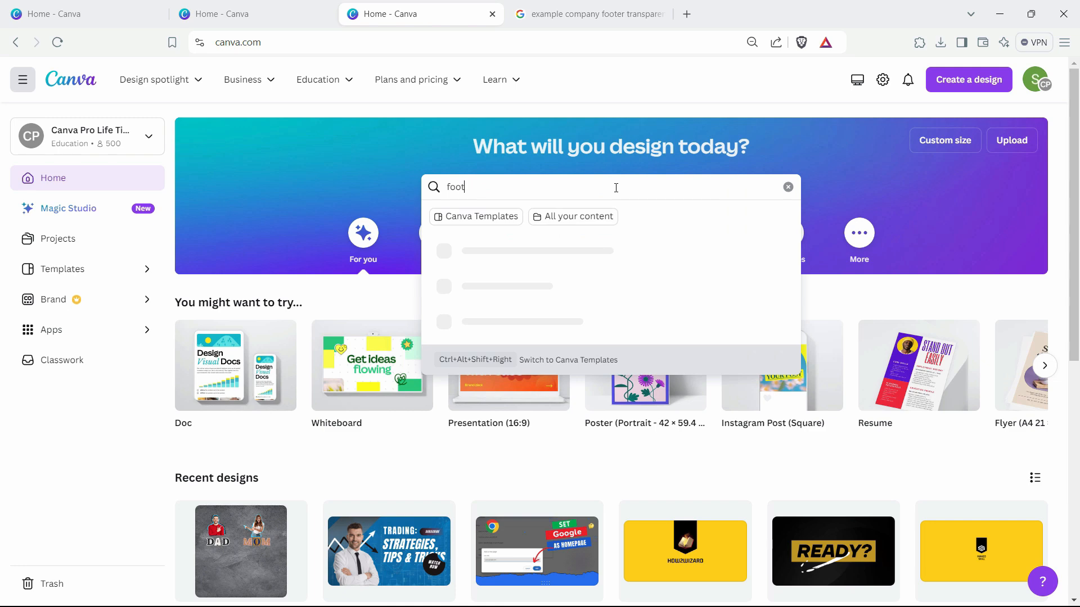
pyautogui.write('er')
pyautogui.press('Return')
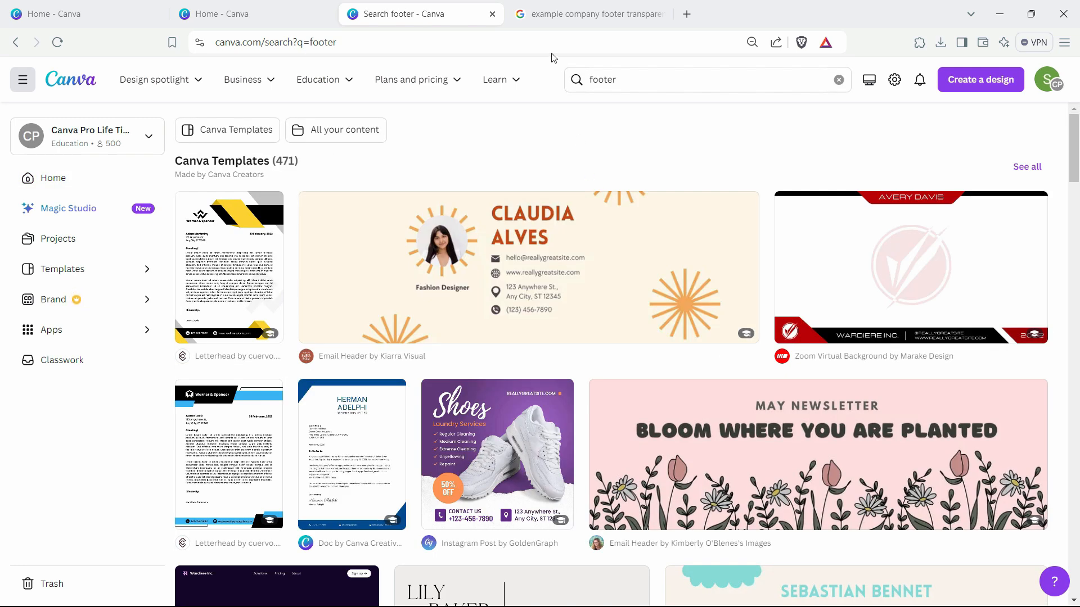
pyautogui.click(429, 296)
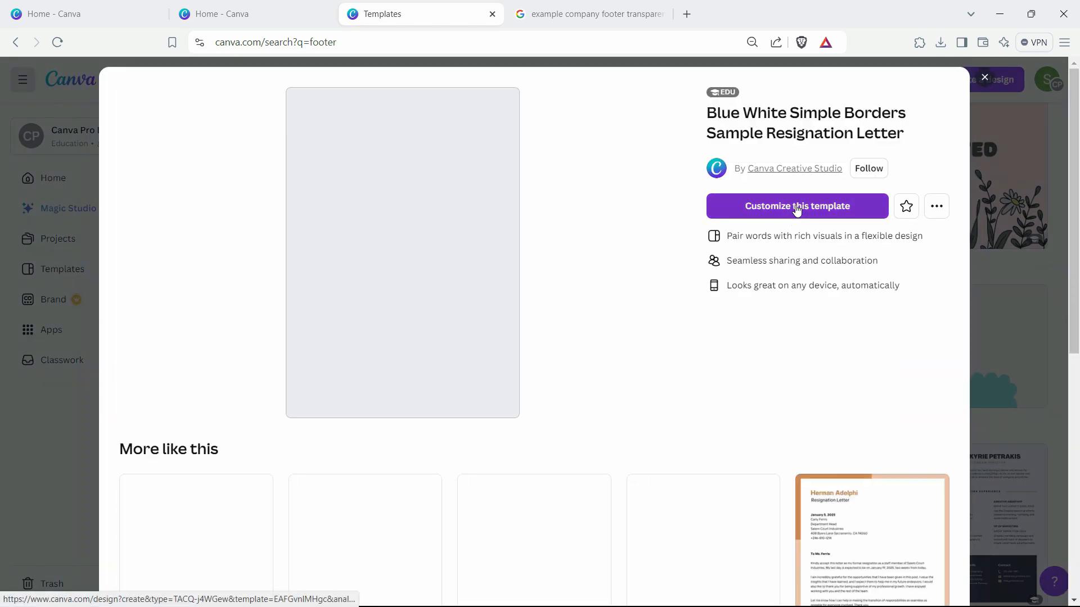
pyautogui.click(794, 205)
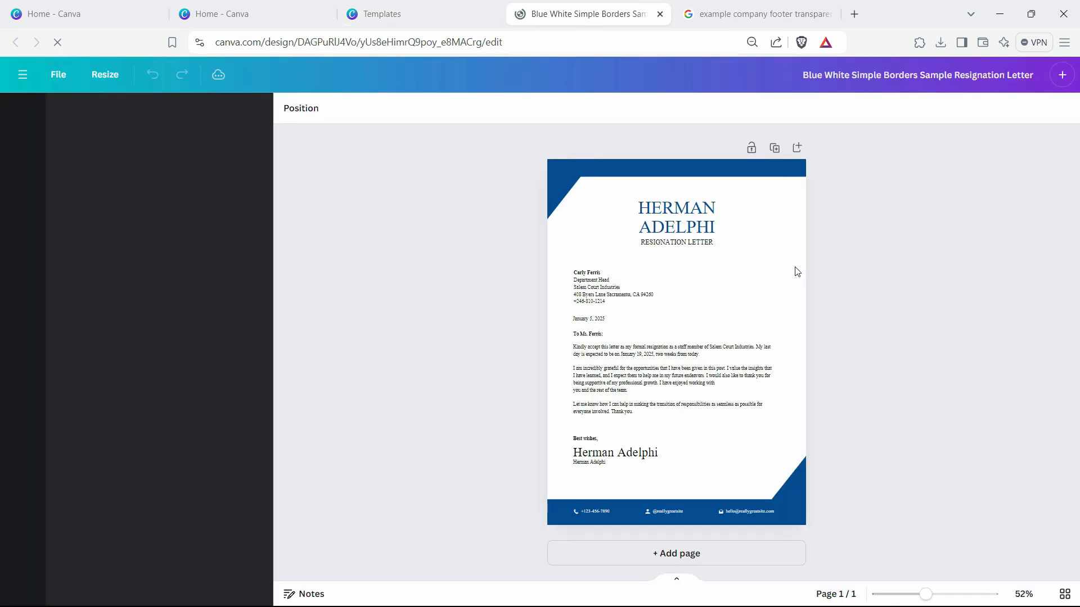
pyautogui.click(621, 501)
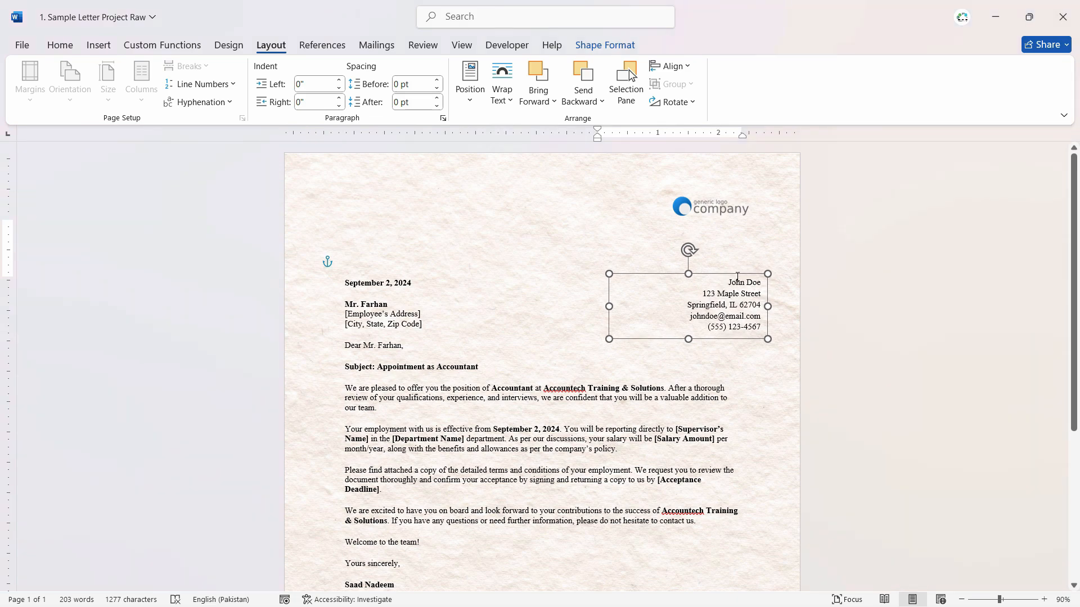
# - Back in Word, move the company logo down so it sits directly above the sender's contact details
pyautogui.click(725, 213)
pyautogui.moveTo(724, 213); pyautogui.dragTo(741, 261)
# - Examine the whole letter, checking the logo placement and the empty area beneath the signature where a footer can go
pyautogui.scroll(-5, 758, 407)
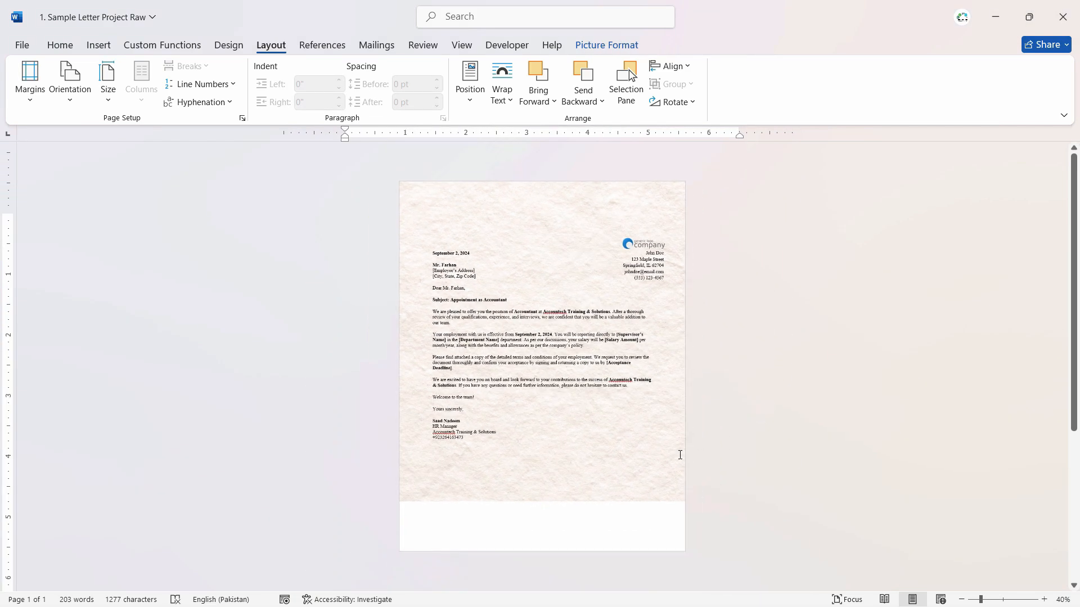
pyautogui.scroll(4, 546, 498)
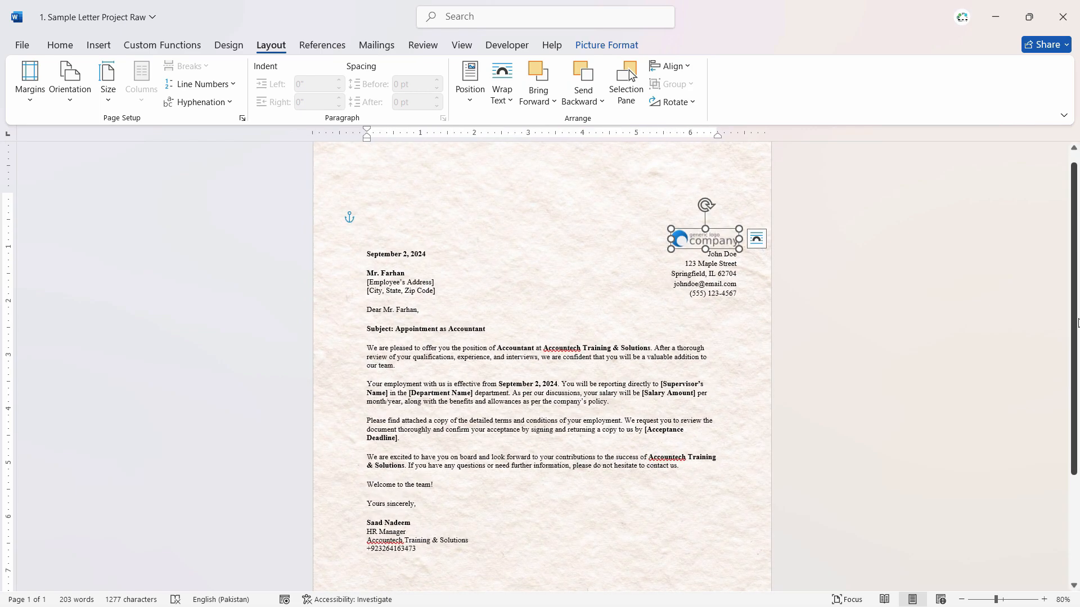
pyautogui.scroll(-3, 410, 494)
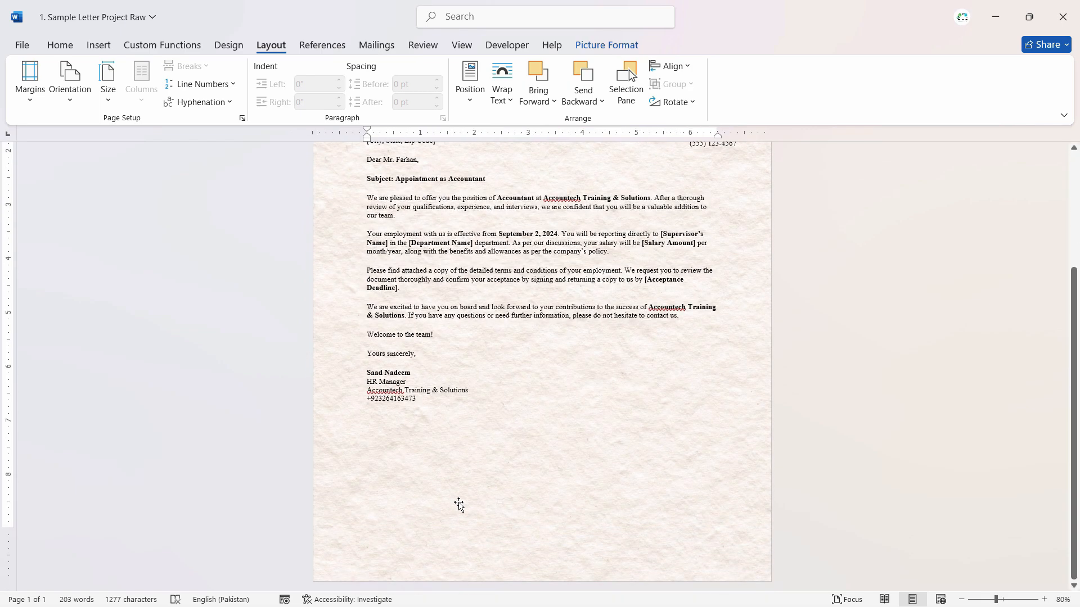
pyautogui.scroll(6, 457, 493)
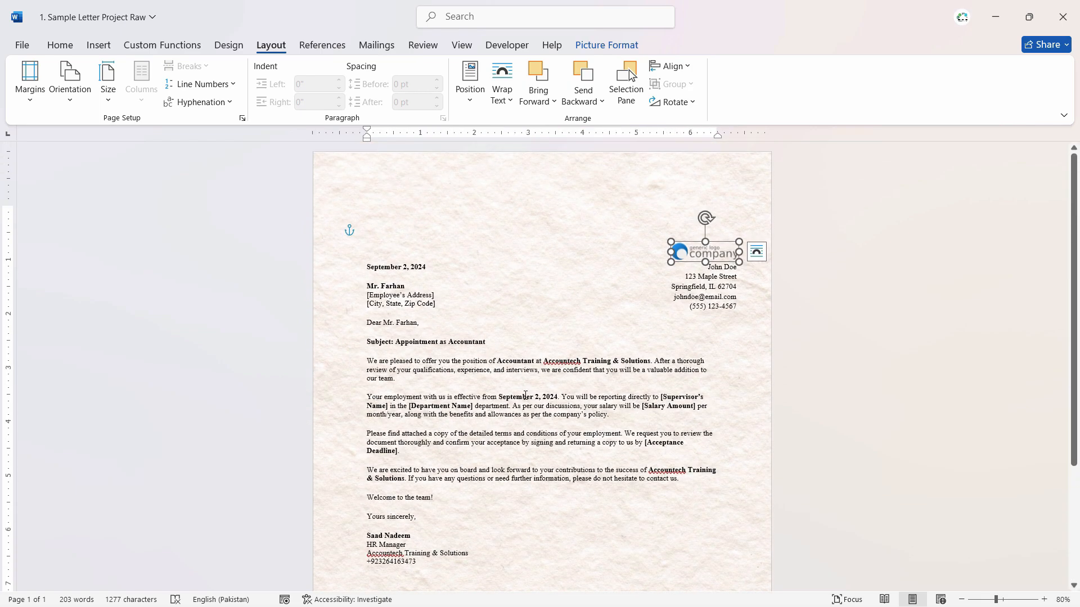
pyautogui.scroll(-3, 558, 388)
pyautogui.scroll(-3, 558, 388)
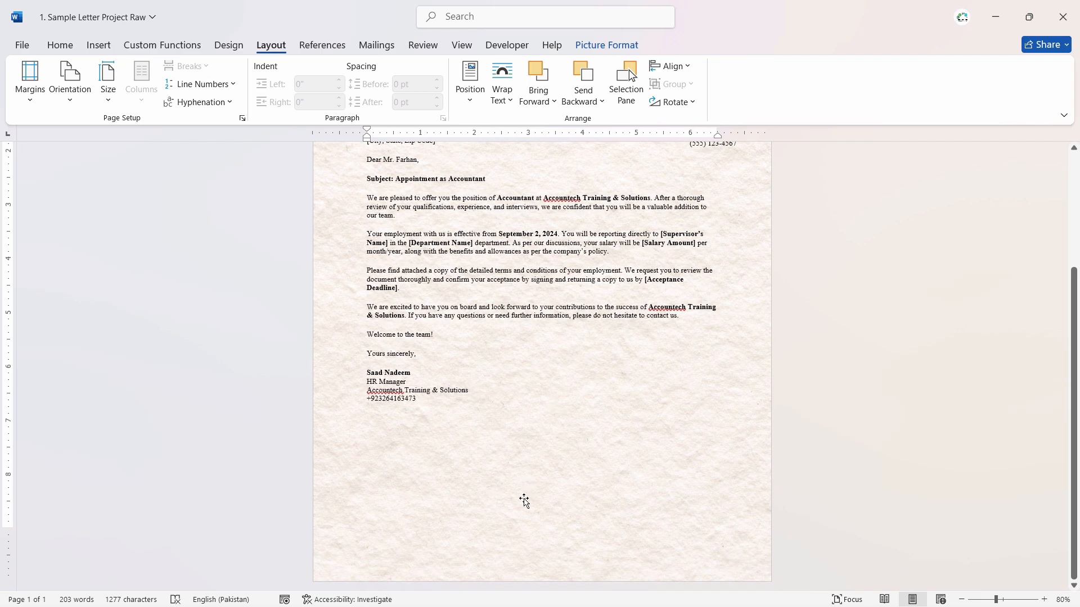
pyautogui.keyDown('ctrl'); pyautogui.scroll(3, 524, 501); pyautogui.keyUp('ctrl')
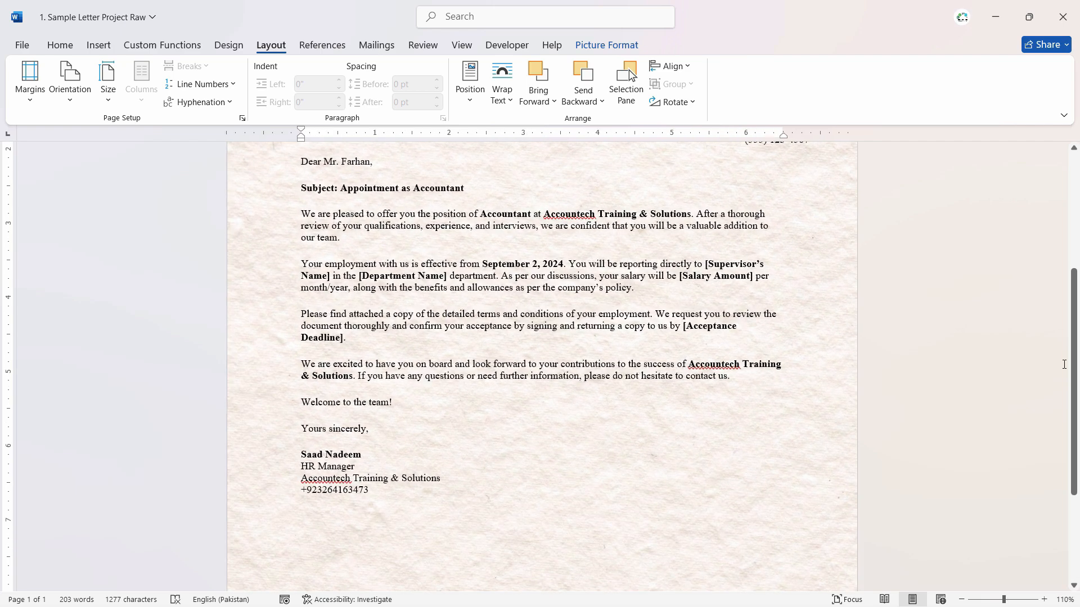
pyautogui.moveTo(1073, 327); pyautogui.dragTo(1079, 464)
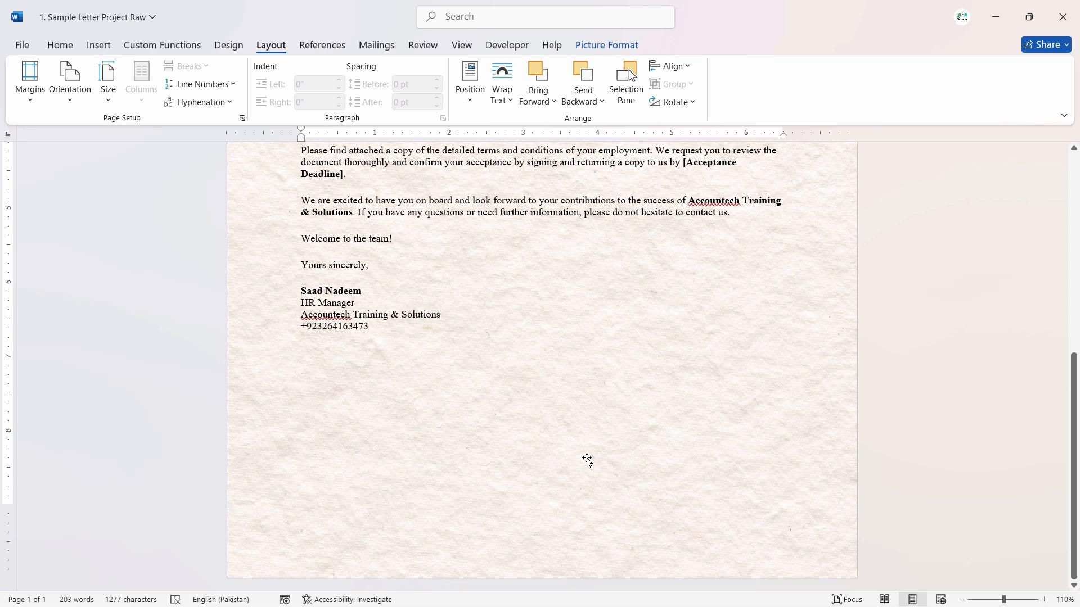
# - Insert the Footer picture from the Microsoft Word 2024 Course Hindi folder on this device
pyautogui.click(98, 45)
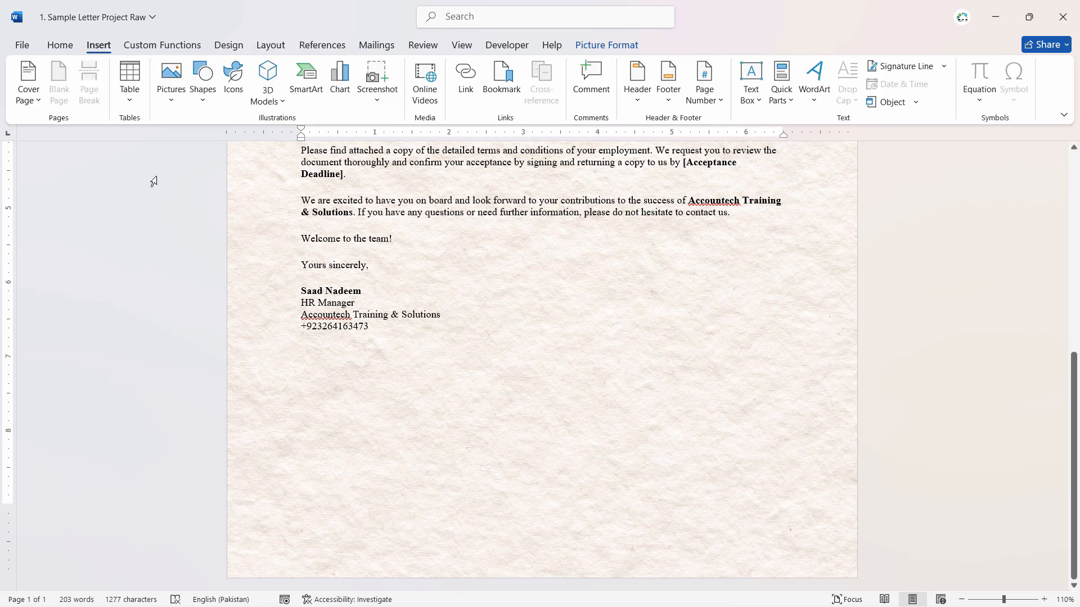
pyautogui.click(176, 97)
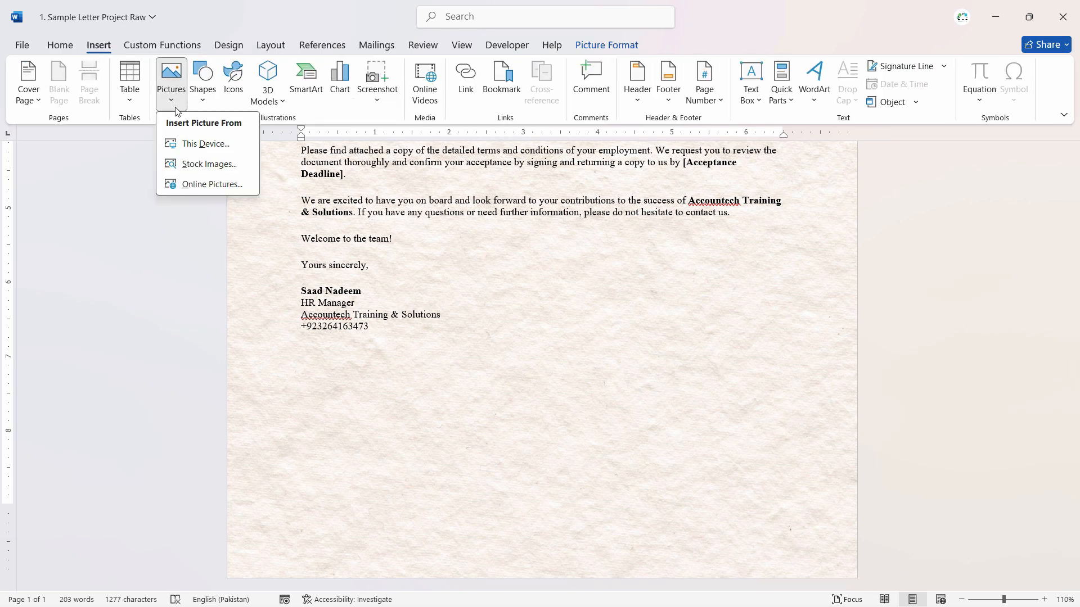
pyautogui.click(200, 145)
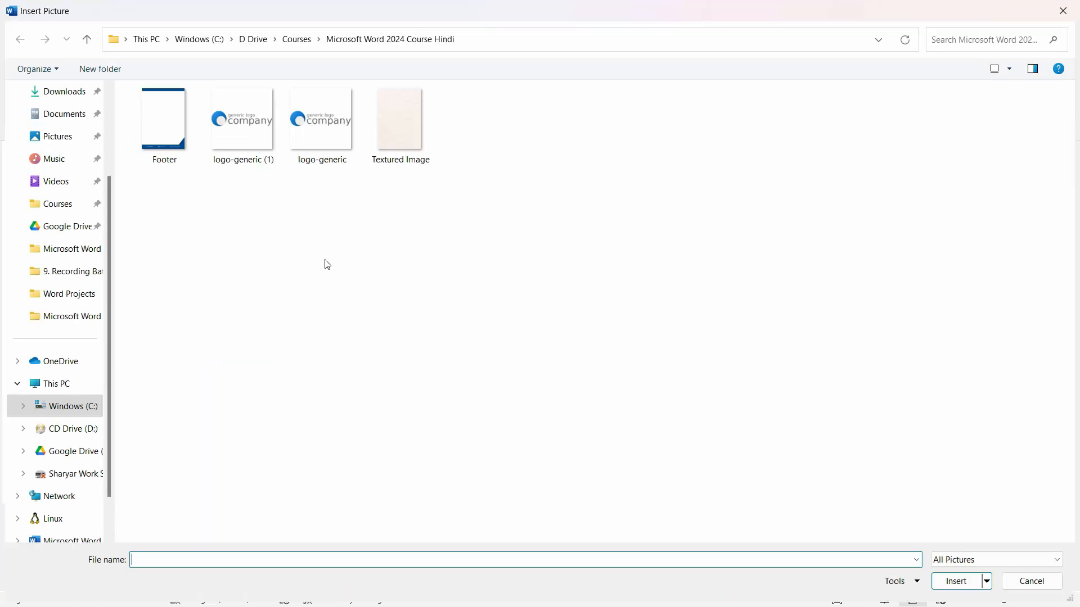
pyautogui.click(181, 168)
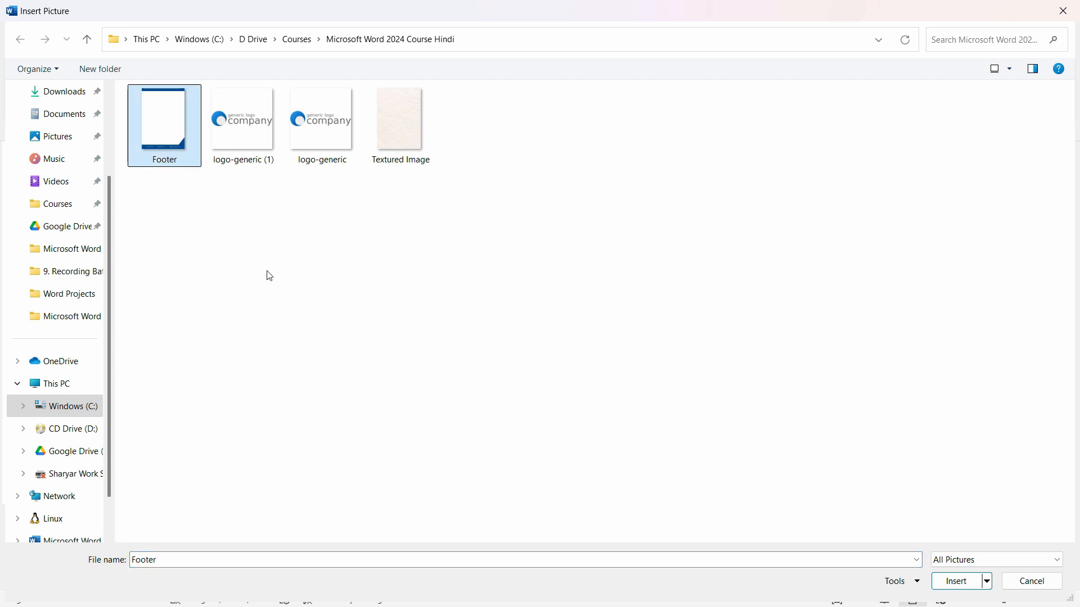
pyautogui.doubleClick(172, 123)
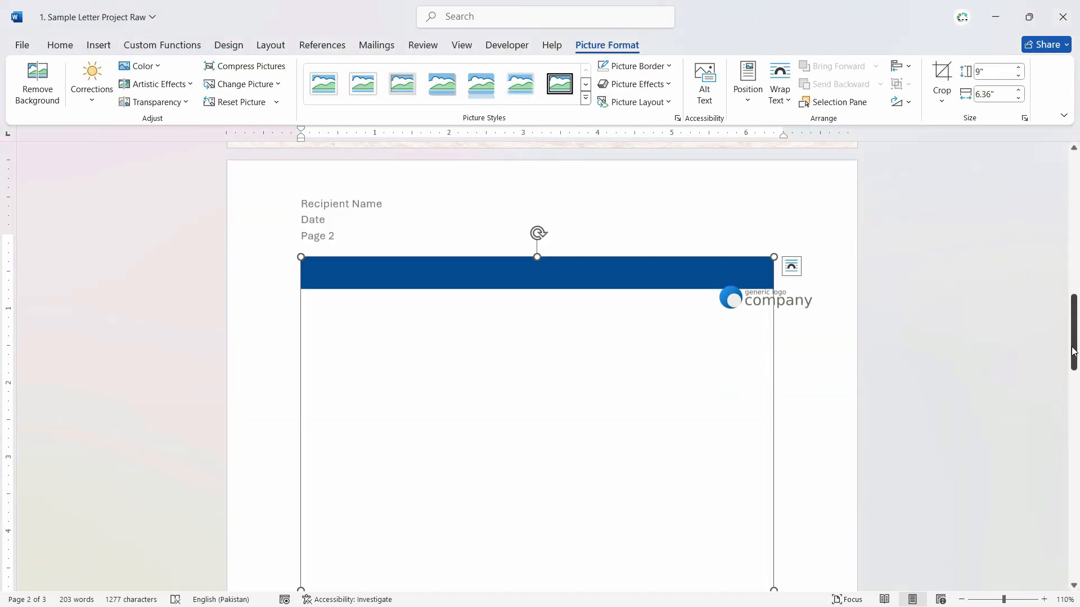
# - Crop the Footer picture from its upper edge to a height of 1.72", keeping only the lower blue band and angled corner
pyautogui.moveTo(1075, 343); pyautogui.dragTo(1076, 366)
pyautogui.scroll(-1, 801, 278)
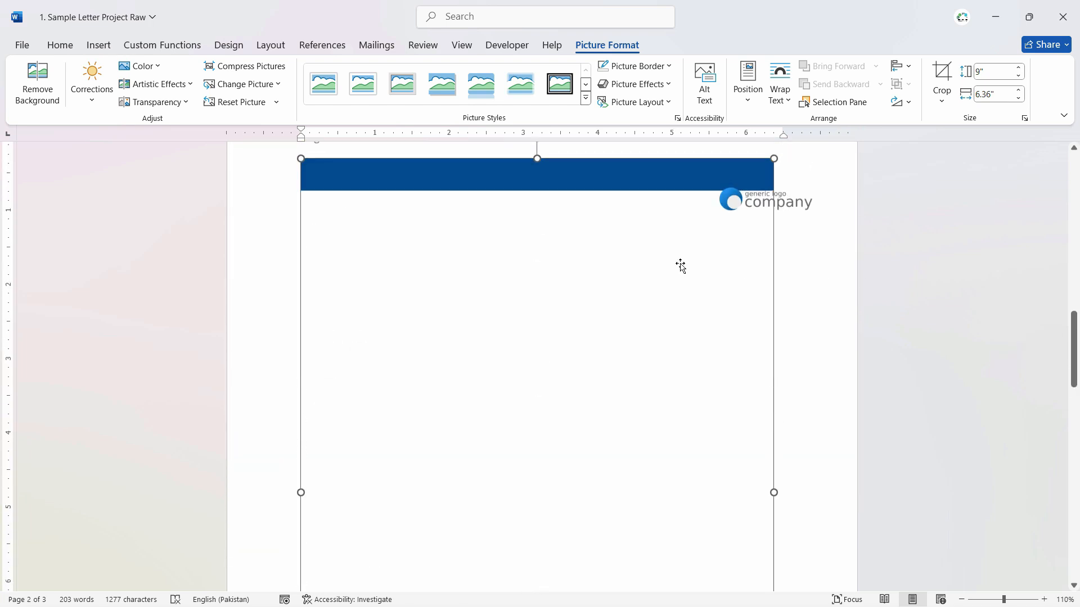
pyautogui.scroll(-8, 486, 437)
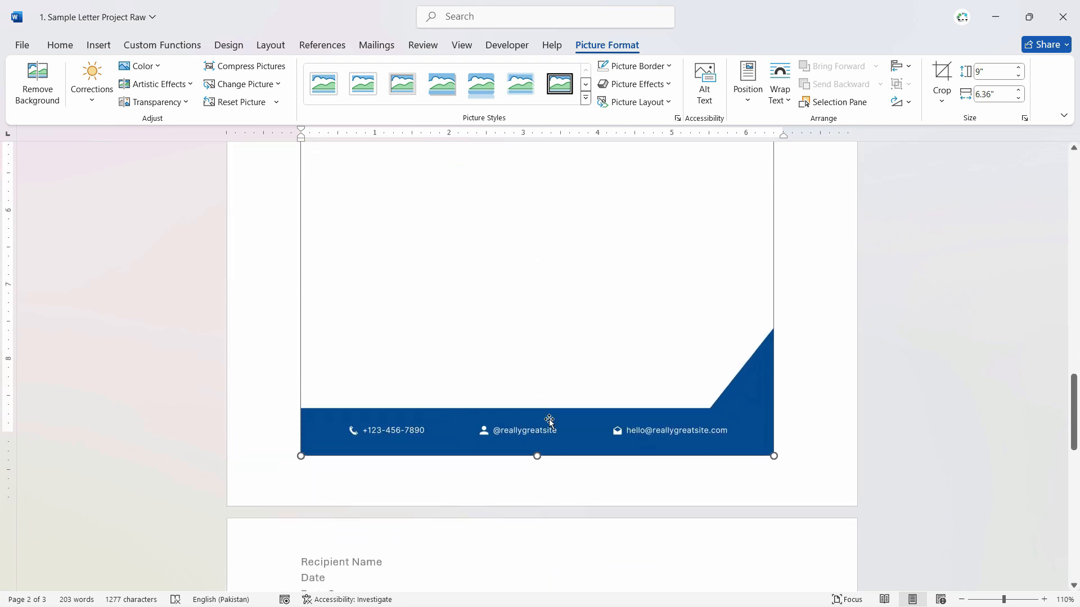
pyautogui.click(942, 79)
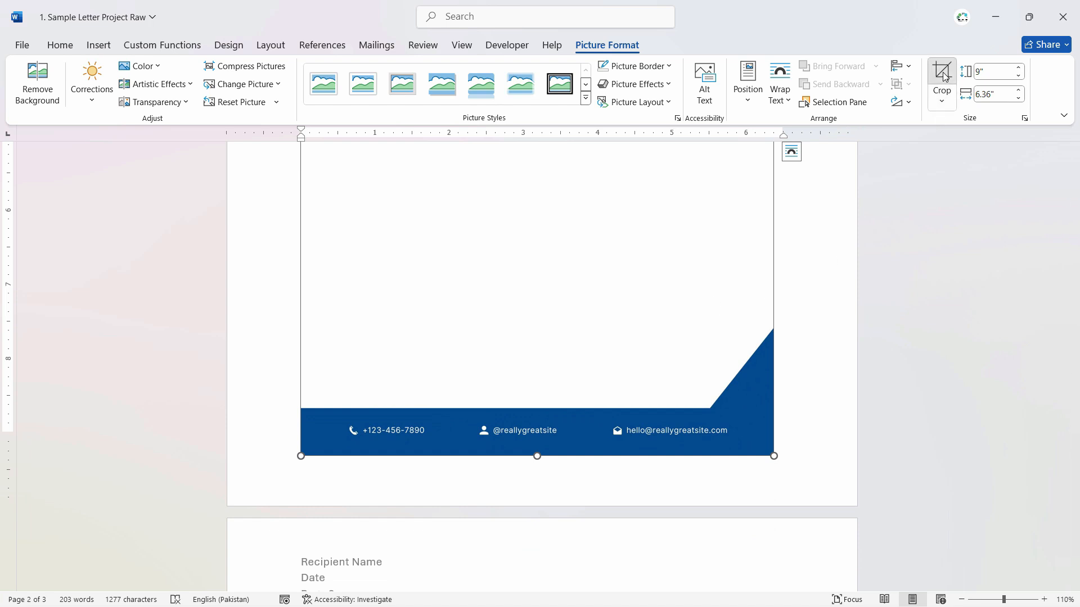
pyautogui.scroll(8, 536, 415)
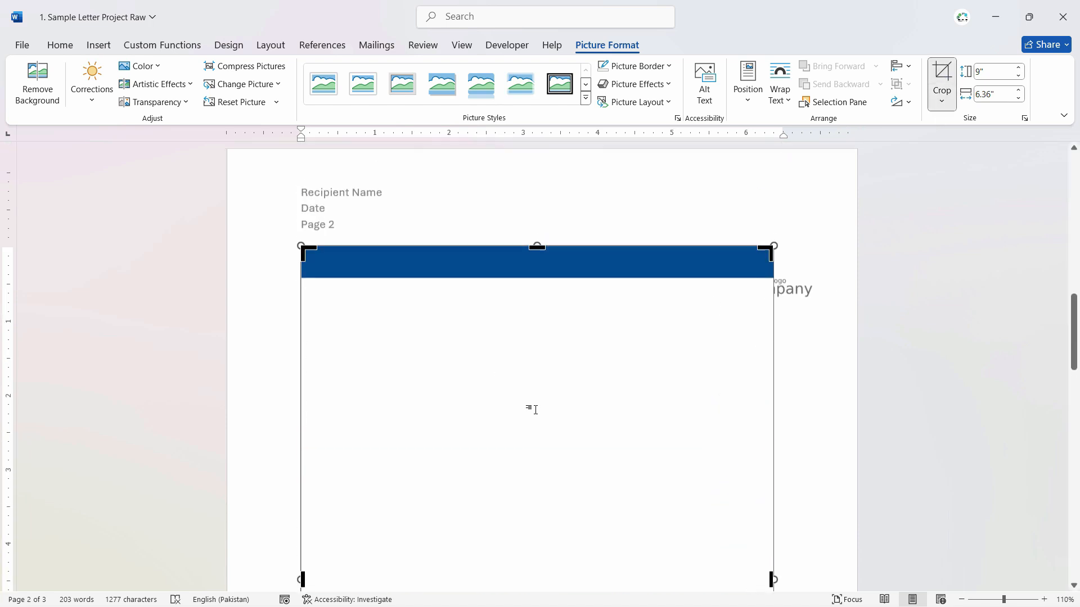
pyautogui.moveTo(537, 271); pyautogui.dragTo(537, 453)
pyautogui.scroll(-4, 538, 388)
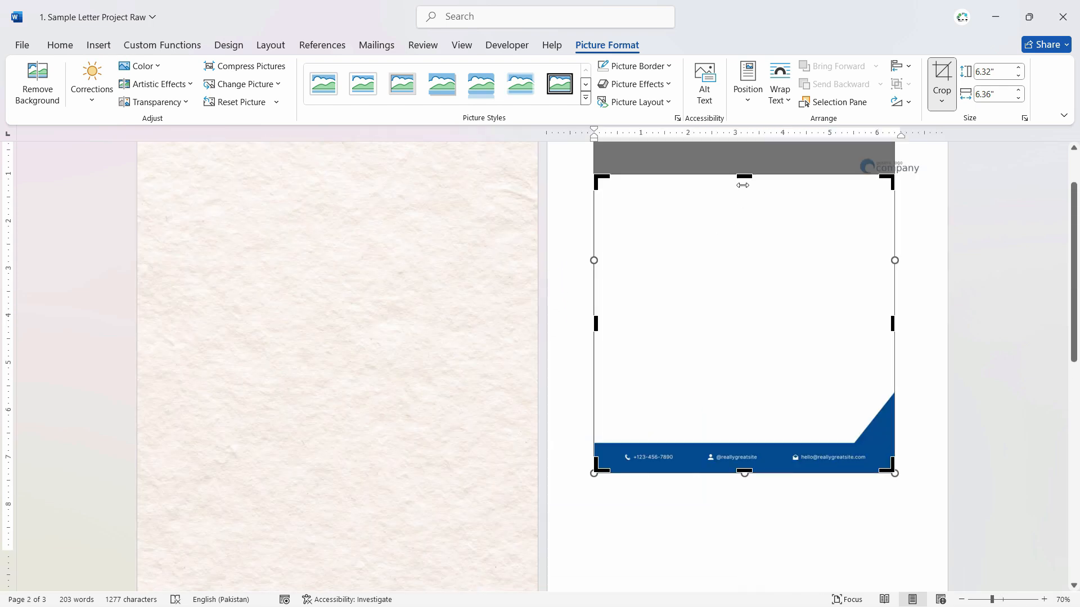
pyautogui.moveTo(743, 175); pyautogui.dragTo(760, 391)
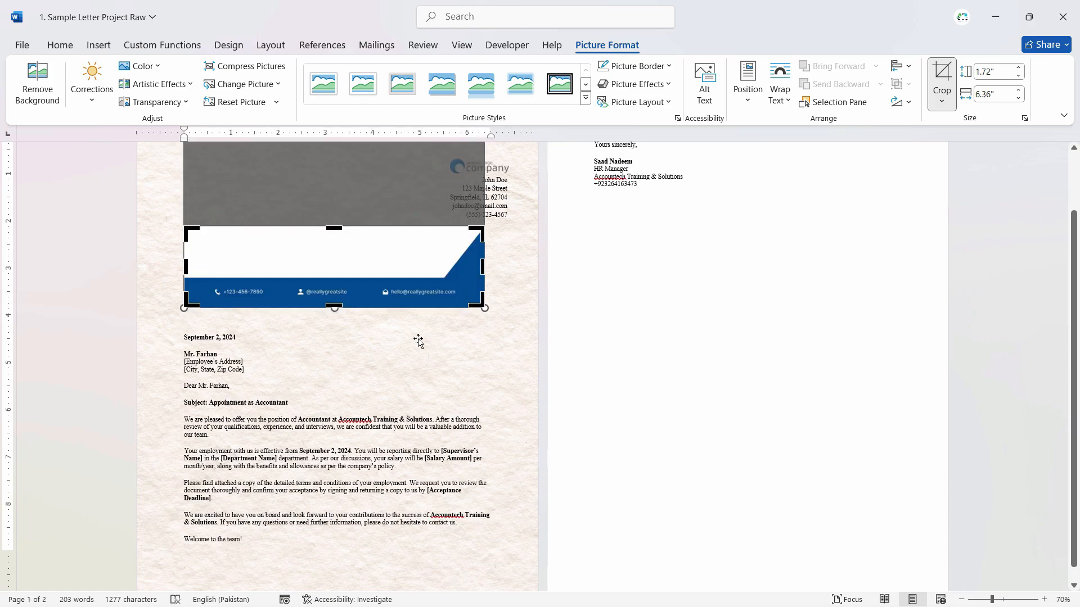
pyautogui.click(482, 338)
# - Start Remove Background on the cropped footer picture
pyautogui.click(359, 278)
pyautogui.moveTo(396, 271); pyautogui.dragTo(372, 265)
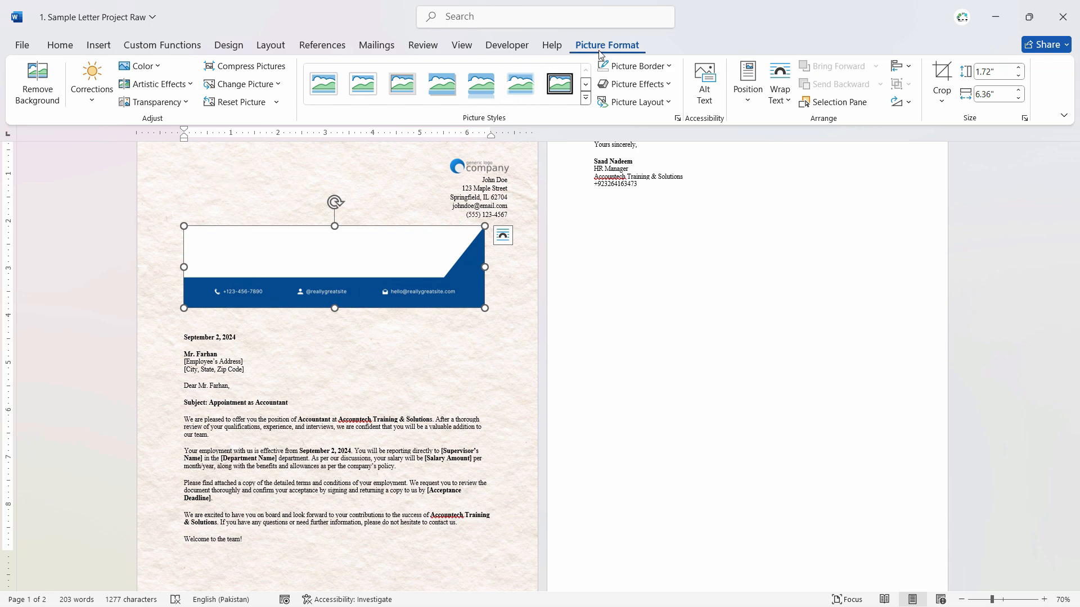
pyautogui.click(41, 86)
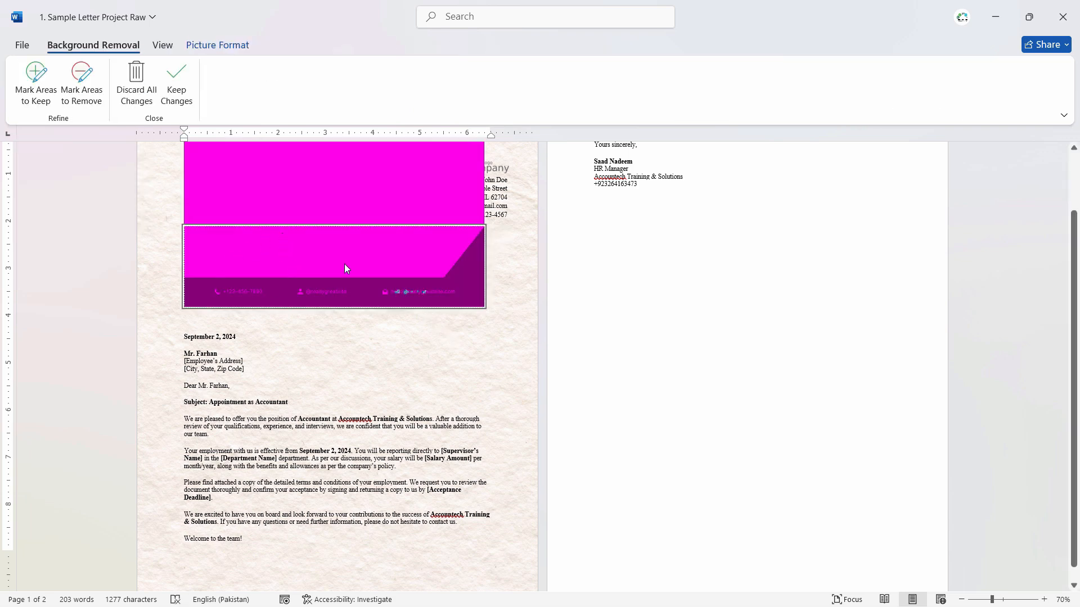
# - Mark the footer's blue band and its contact texts as areas to keep
pyautogui.click(41, 85)
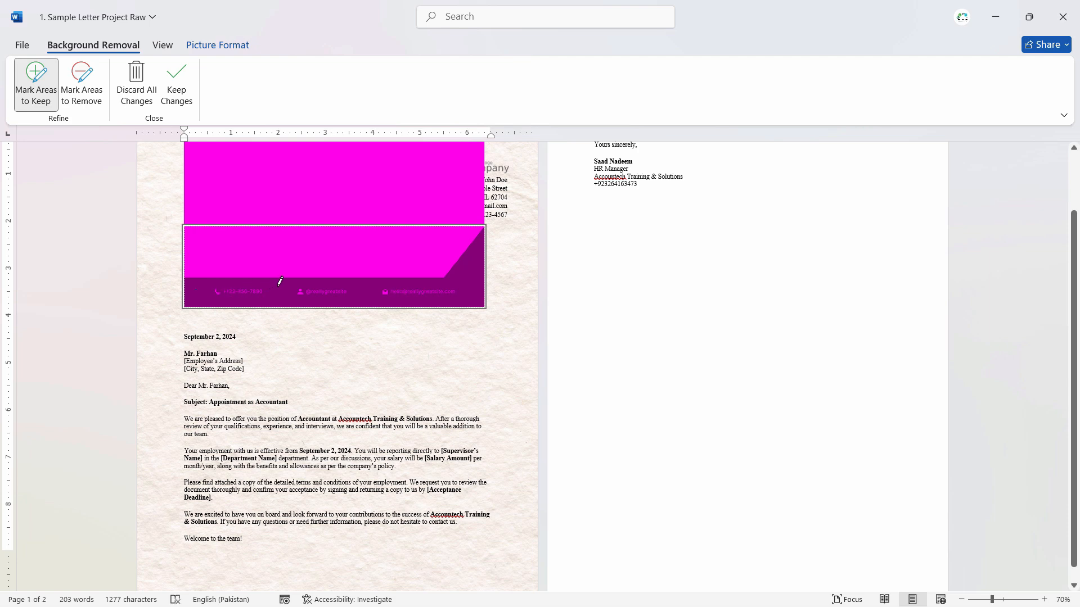
pyautogui.click(248, 299)
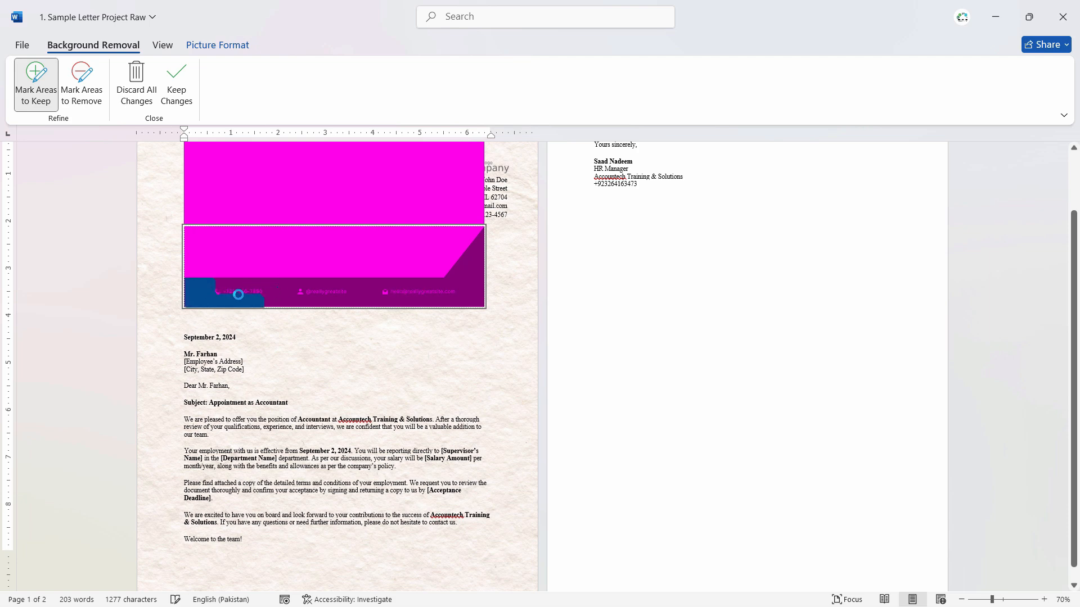
pyautogui.click(341, 292)
pyautogui.click(358, 292)
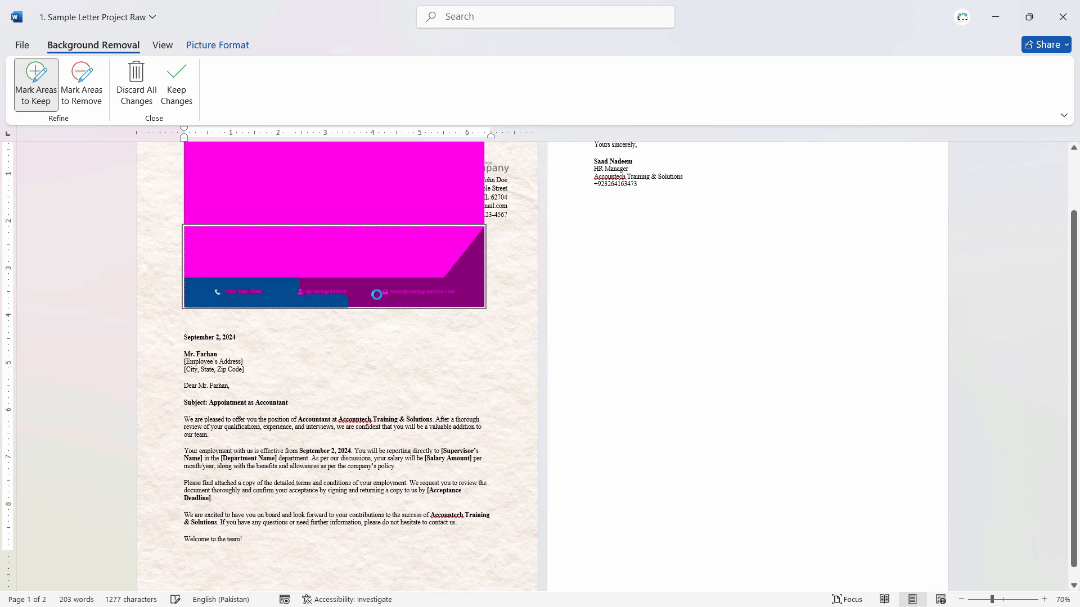
pyautogui.click(461, 278)
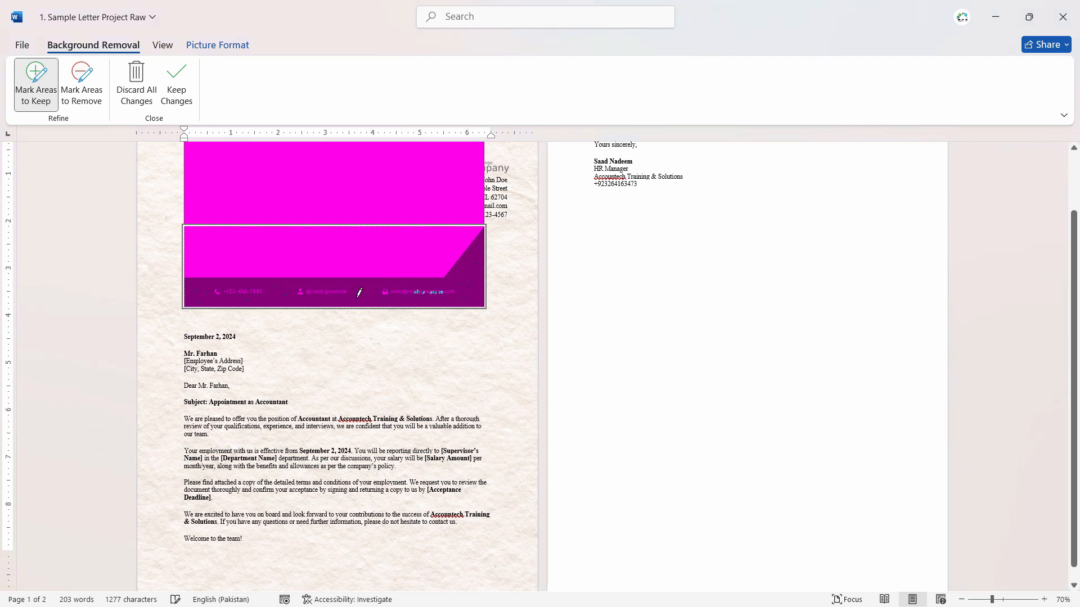
pyautogui.click(401, 298)
pyautogui.click(451, 280)
pyautogui.click(465, 266)
# - Mark the remaining blue strip and angled corner at the footer's right end to keep, and apply the background removal
pyautogui.scroll(3, 477, 246)
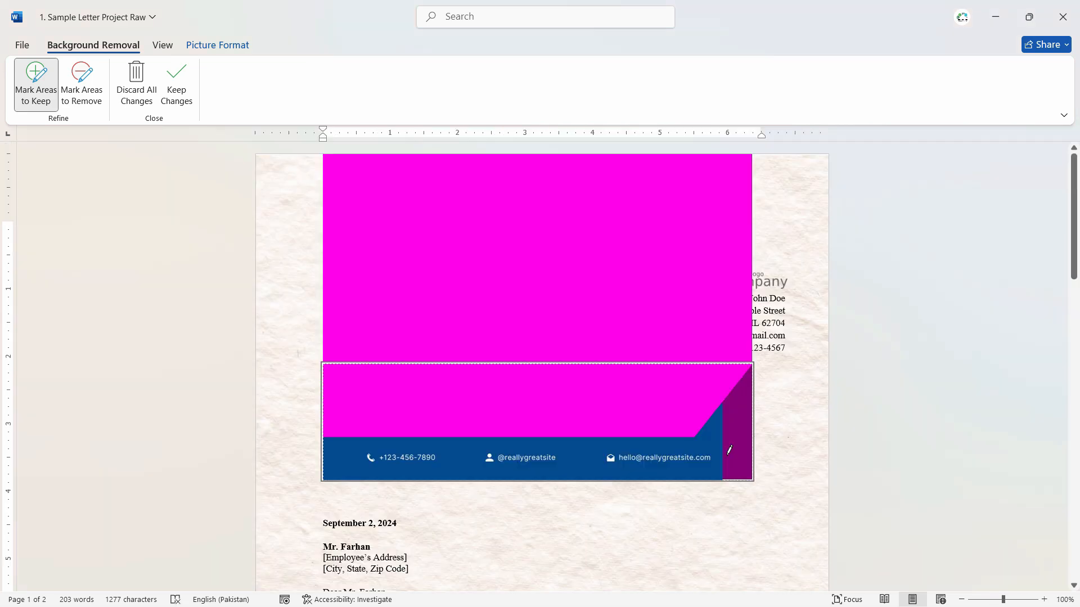
pyautogui.click(730, 450)
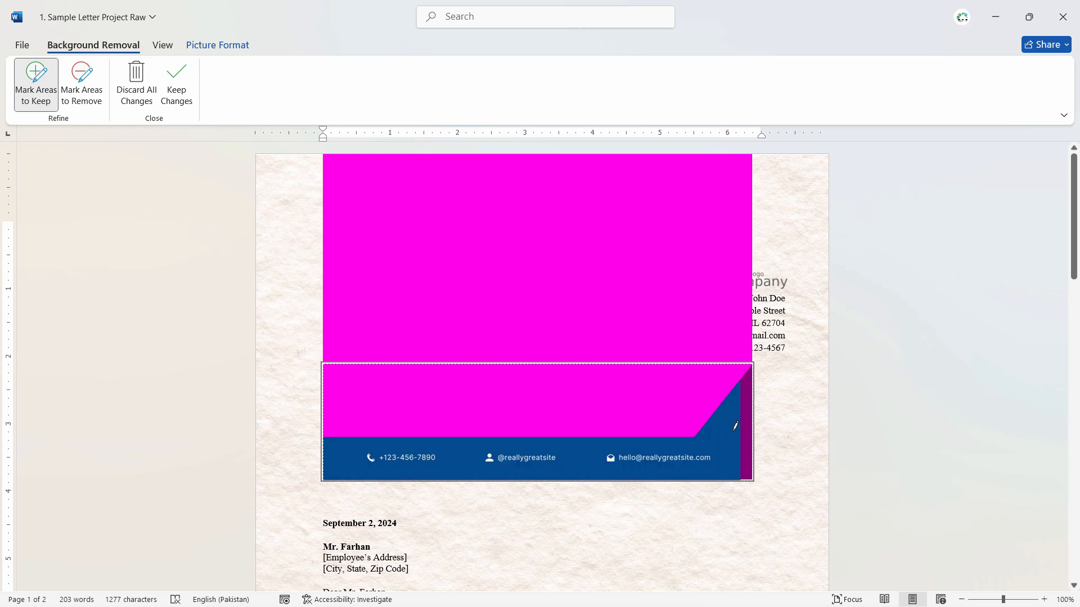
pyautogui.click(747, 403)
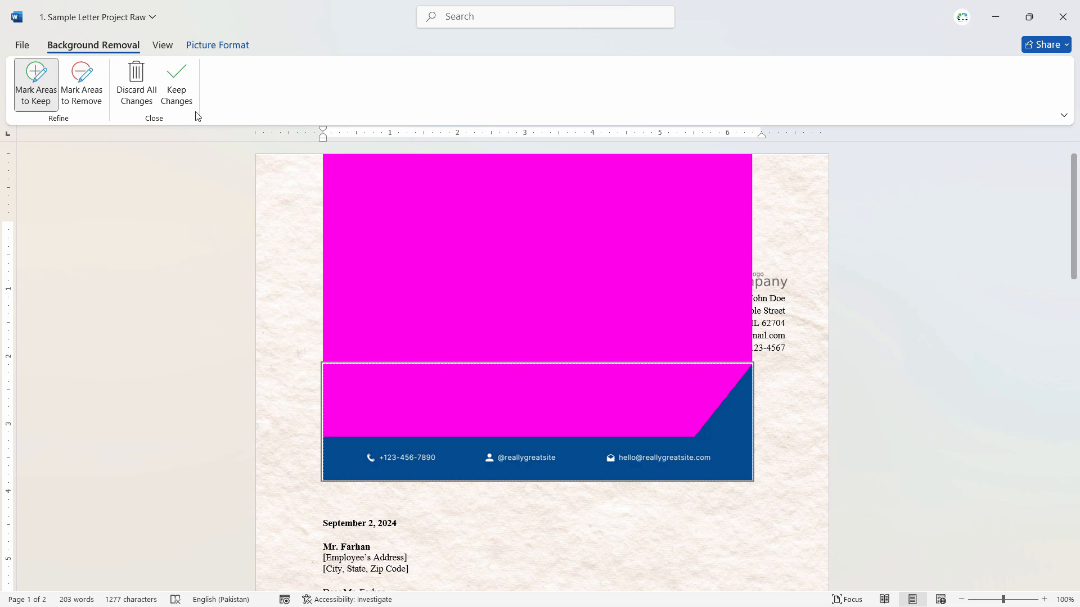
pyautogui.click(176, 84)
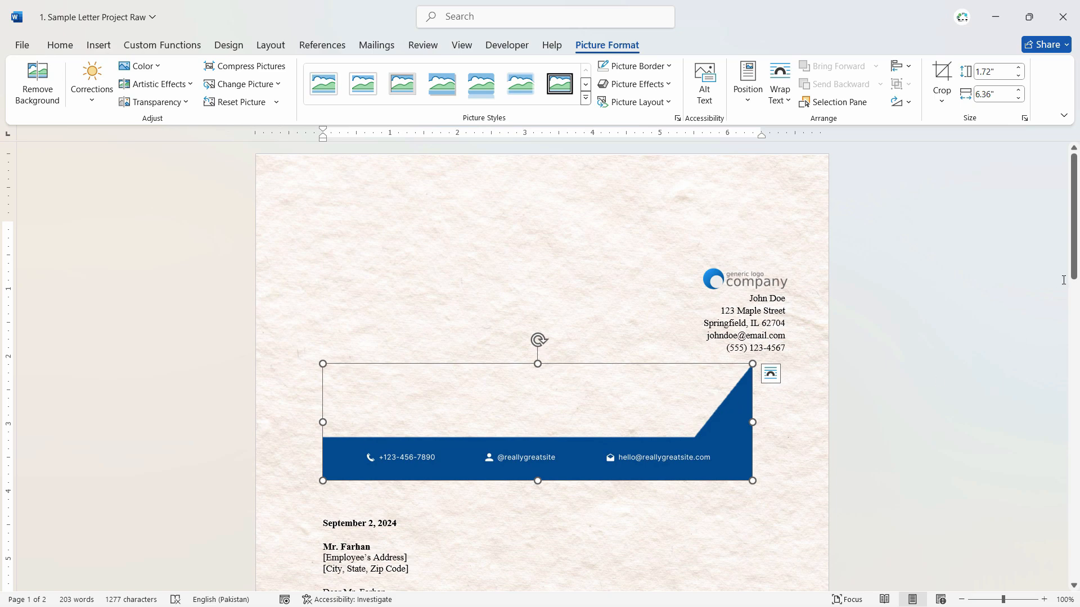
pyautogui.moveTo(1073, 225); pyautogui.dragTo(1074, 277)
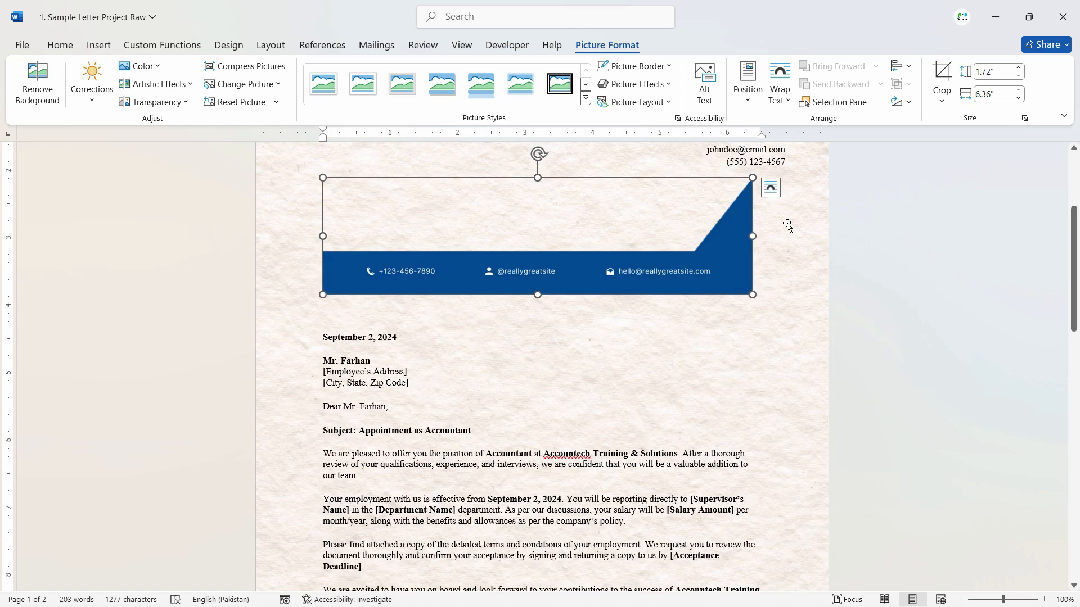
# - Set the footer picture's text wrapping to Tight
pyautogui.click(770, 190)
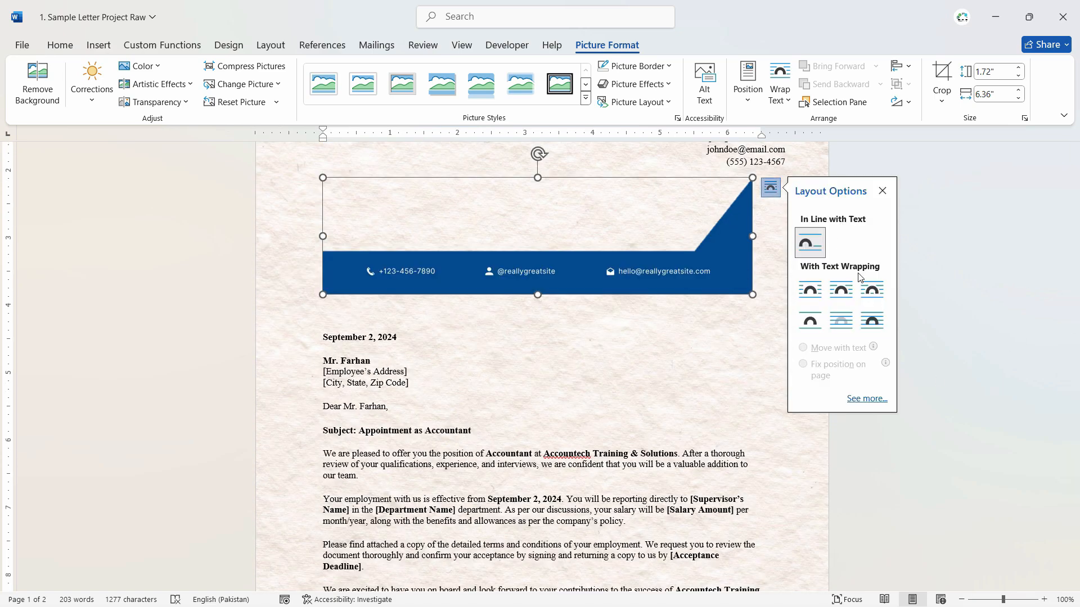
pyautogui.click(817, 300)
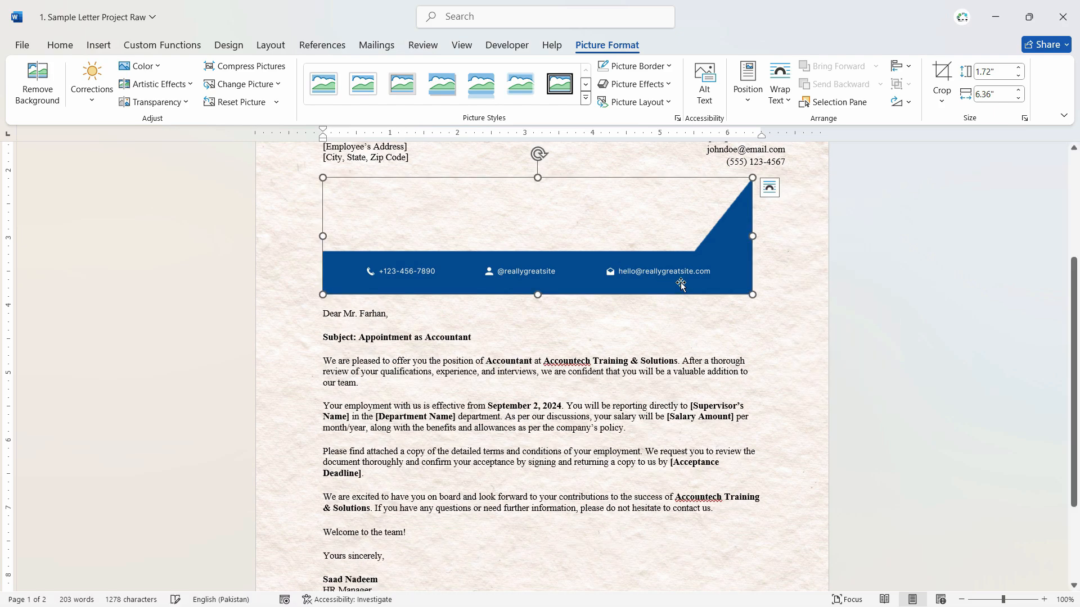
pyautogui.click(771, 187)
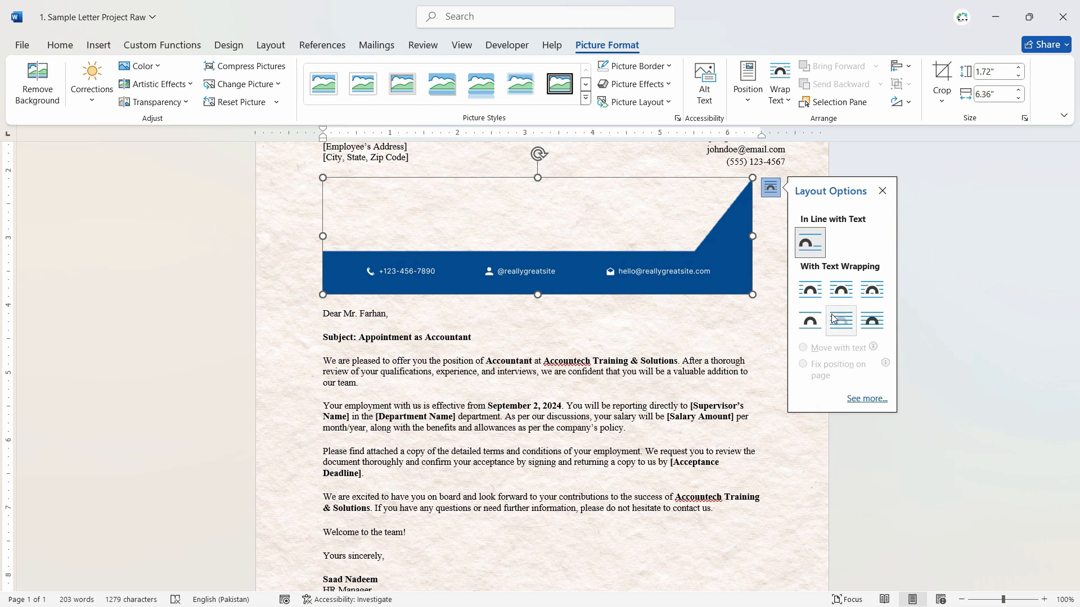
pyautogui.click(841, 290)
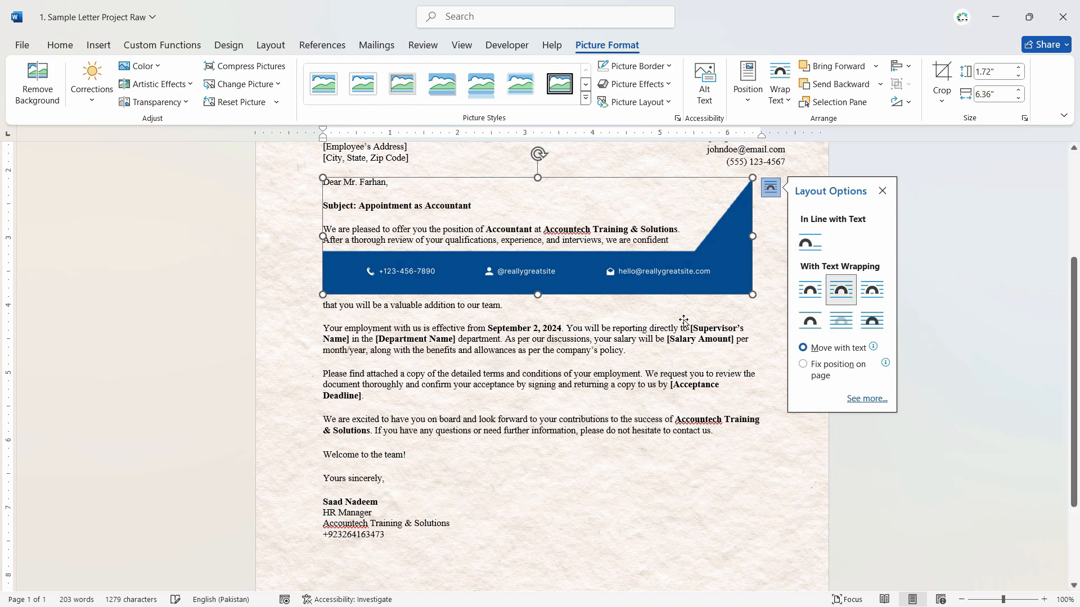
# - Move the footer picture below the signature block and fix its position on the page
pyautogui.moveTo(672, 286)
pyautogui.mouseDown()
pyautogui.moveTo(719, 416)
pyautogui.moveTo(644, 578)
pyautogui.moveTo(645, 551)
pyautogui.mouseUp()
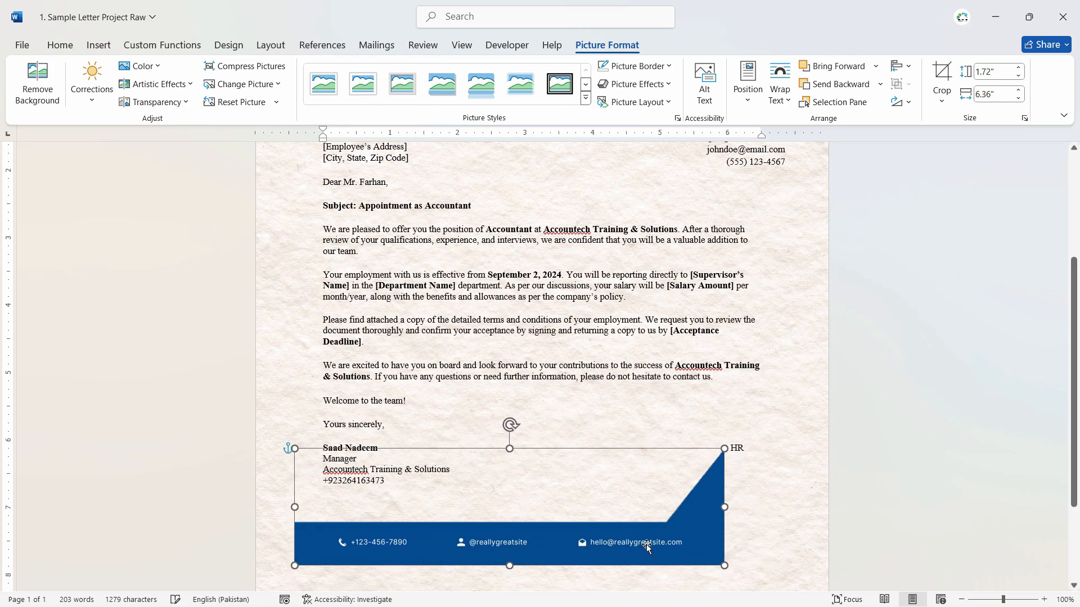
pyautogui.scroll(-4, 654, 525)
pyautogui.moveTo(641, 420); pyautogui.dragTo(613, 581)
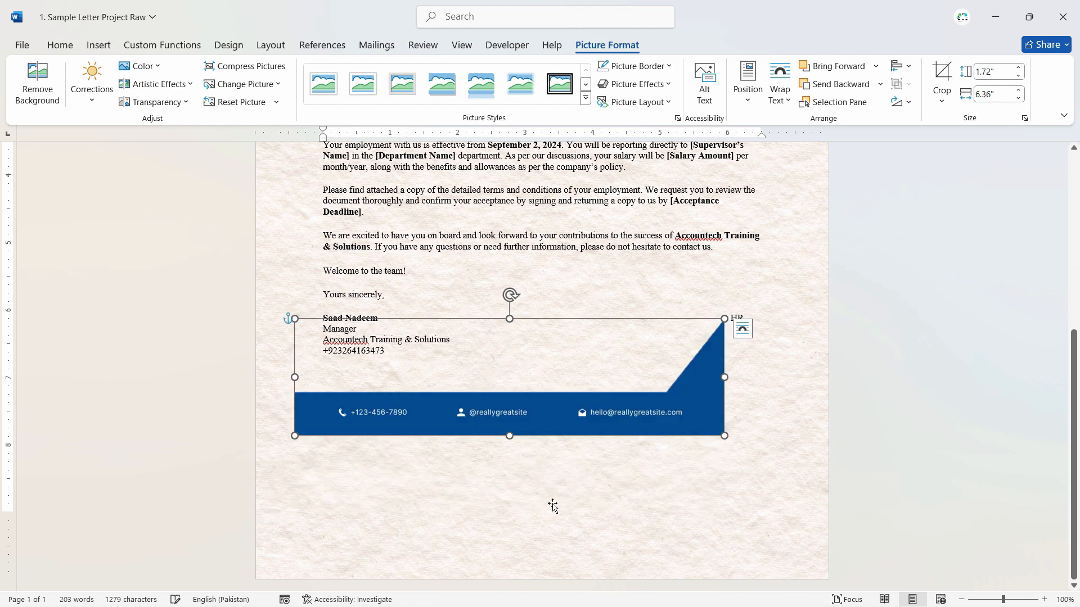
pyautogui.moveTo(563, 414)
pyautogui.mouseDown()
pyautogui.moveTo(561, 493)
pyautogui.moveTo(529, 494)
pyautogui.moveTo(526, 506)
pyautogui.mouseUp()
pyautogui.click(718, 408)
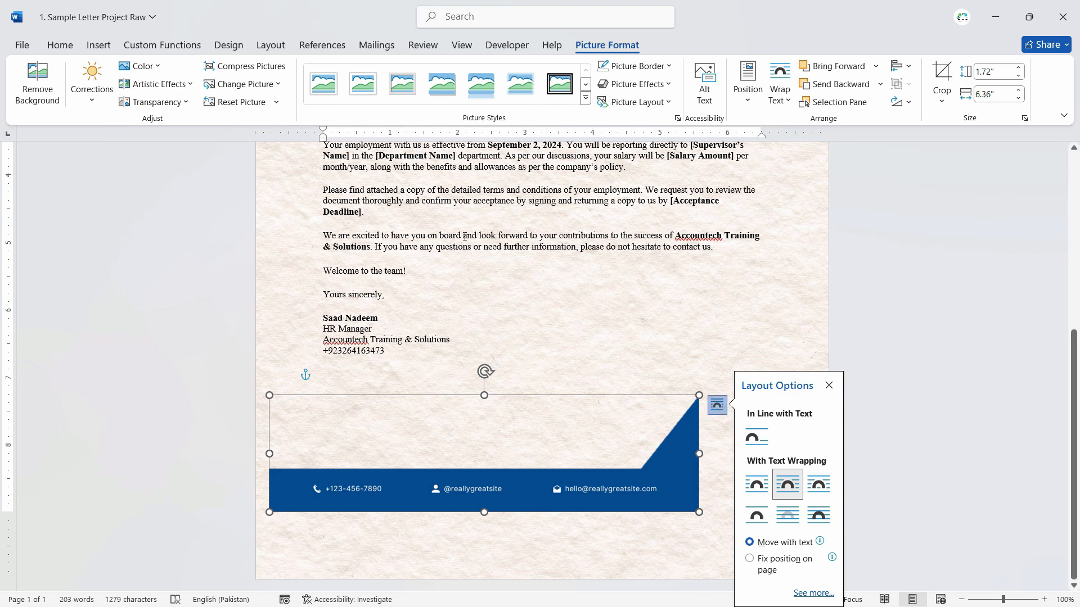
pyautogui.click(750, 559)
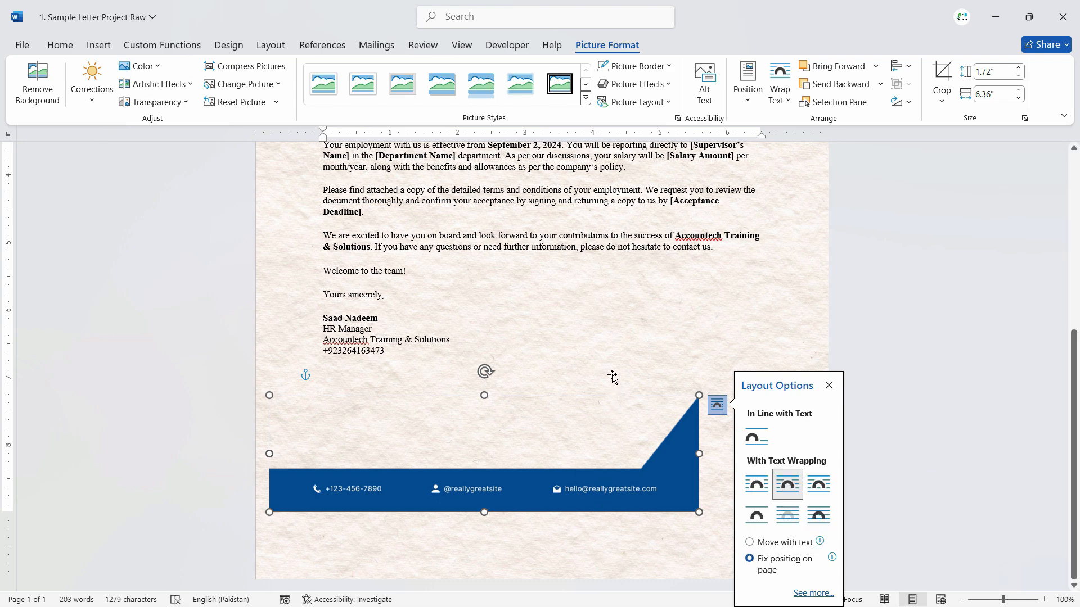
# - Place the footer picture in the page's lower-left corner and enlarge it proportionally to span the full page width
pyautogui.moveTo(612, 427); pyautogui.dragTo(610, 552)
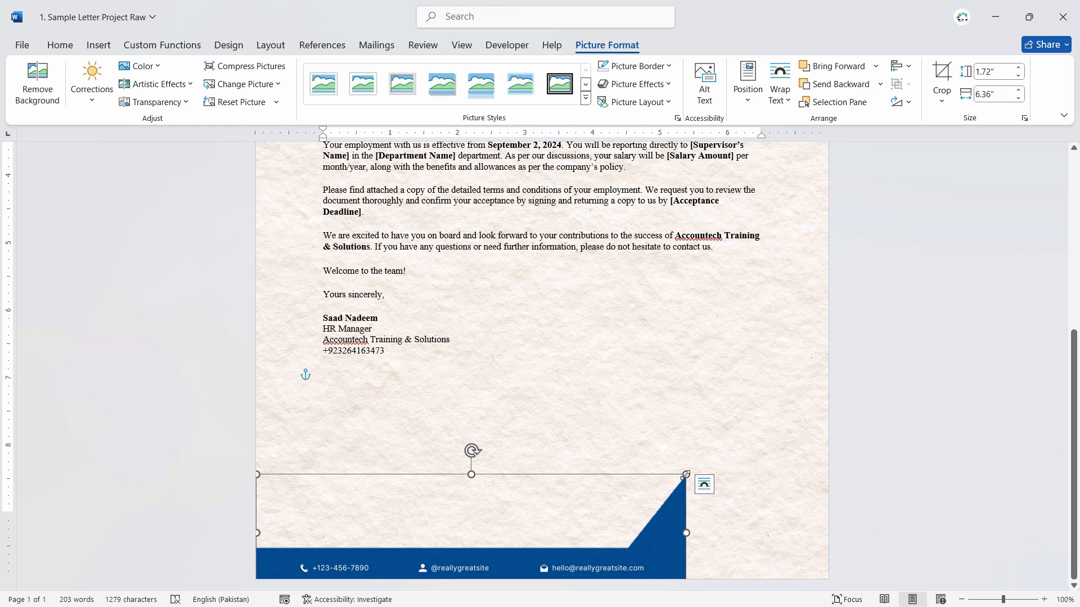
pyautogui.moveTo(686, 474); pyautogui.dragTo(747, 436)
pyautogui.click(745, 394)
# - Review the whole letter page, checking the logo, textured background and footer band together
pyautogui.scroll(-2, 816, 462)
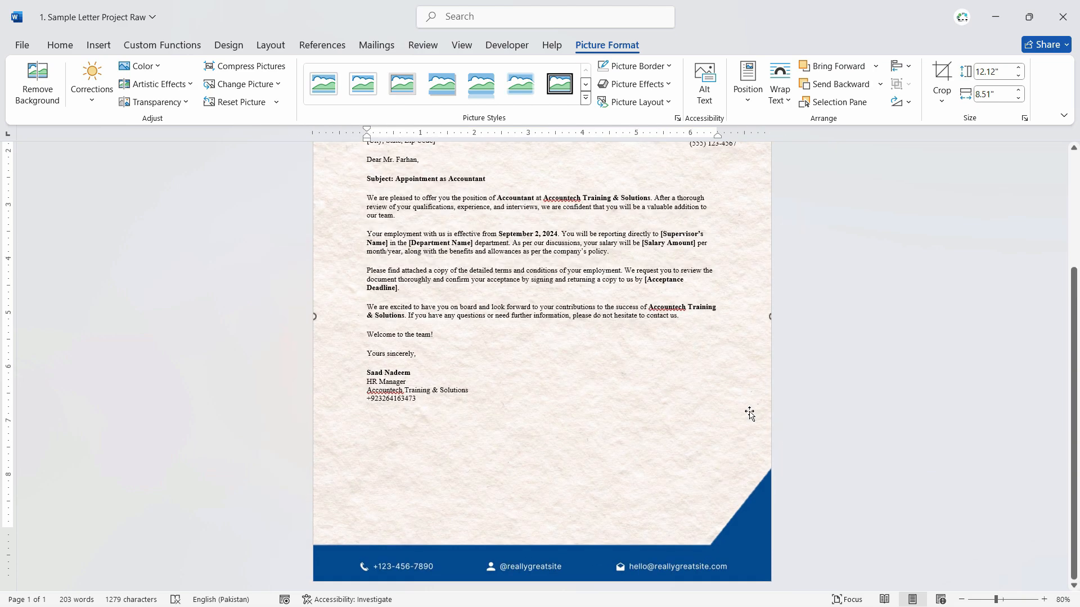
pyautogui.scroll(-4, 697, 416)
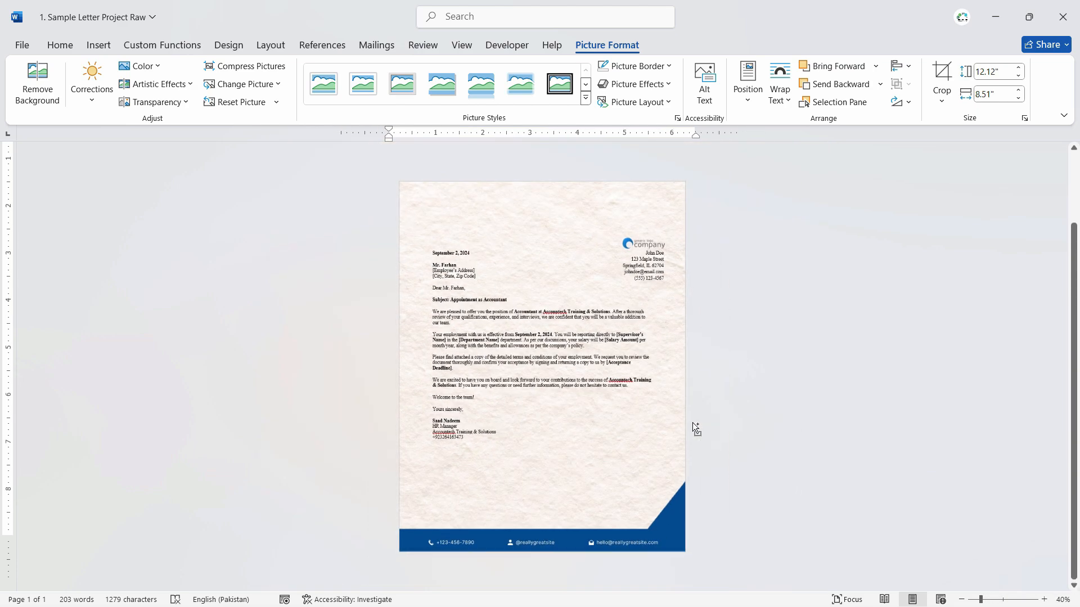
pyautogui.scroll(1, 684, 429)
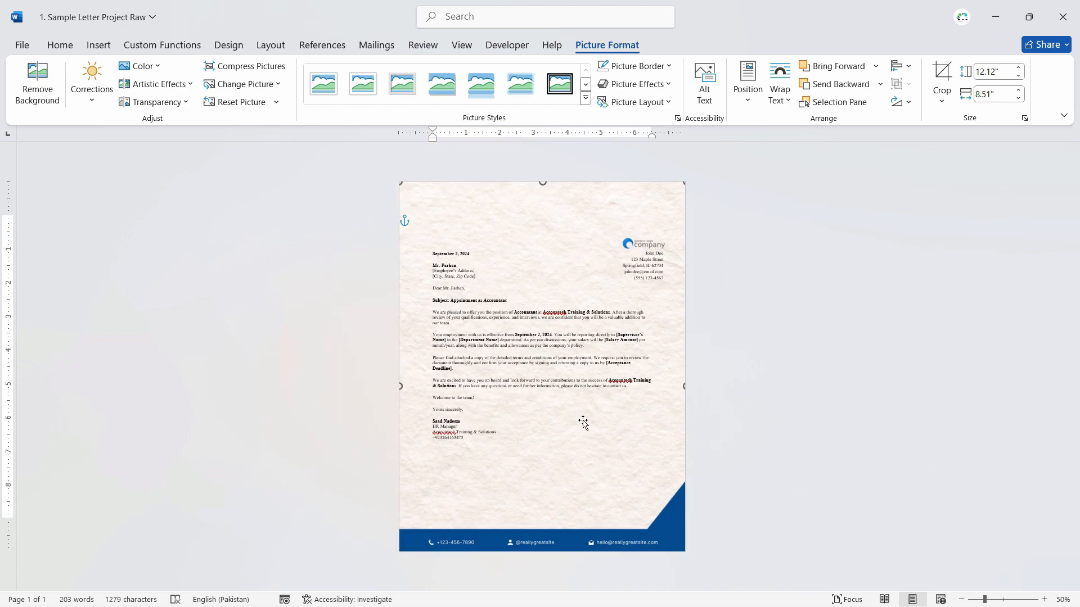
pyautogui.scroll(2, 583, 423)
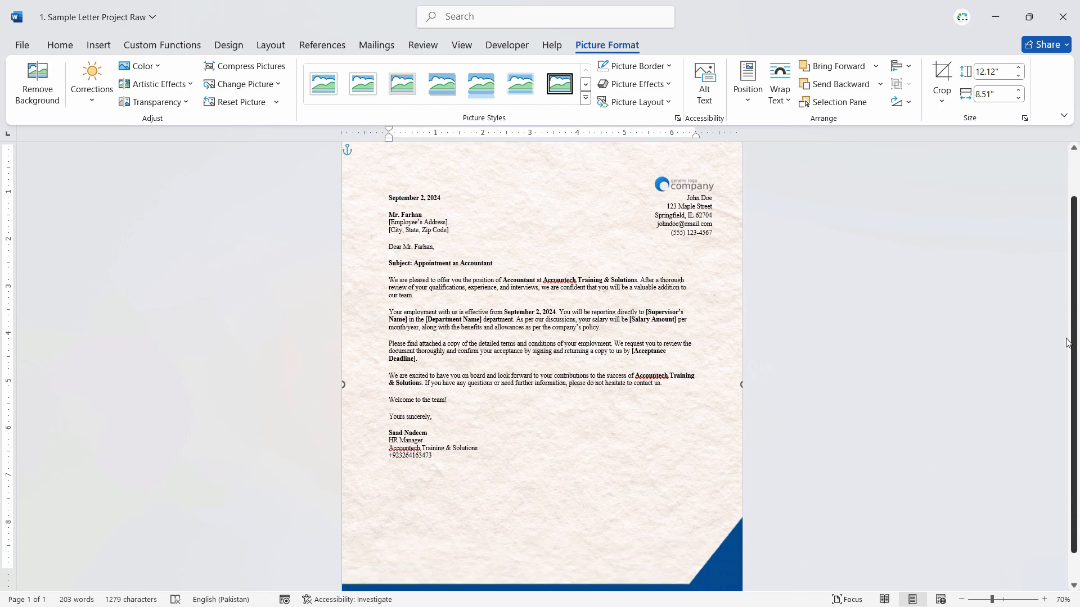
pyautogui.scroll(-1, 1067, 342)
pyautogui.scroll(3, 816, 355)
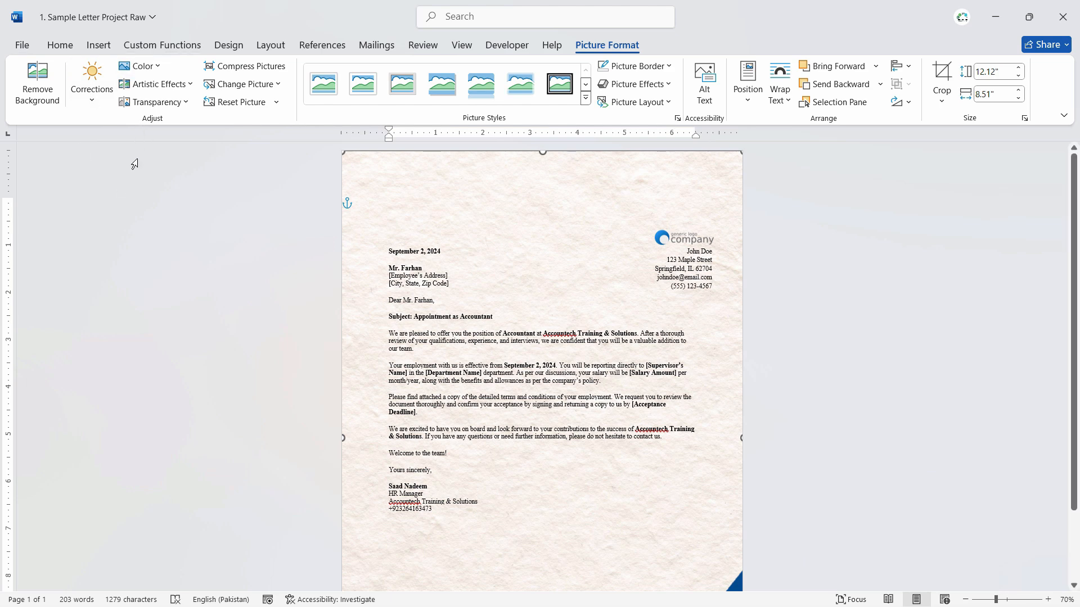
# - Save the letter as "1. Sample Letter Project Final" in the Desktop's Word Projects folder and close it
pyautogui.click(22, 45)
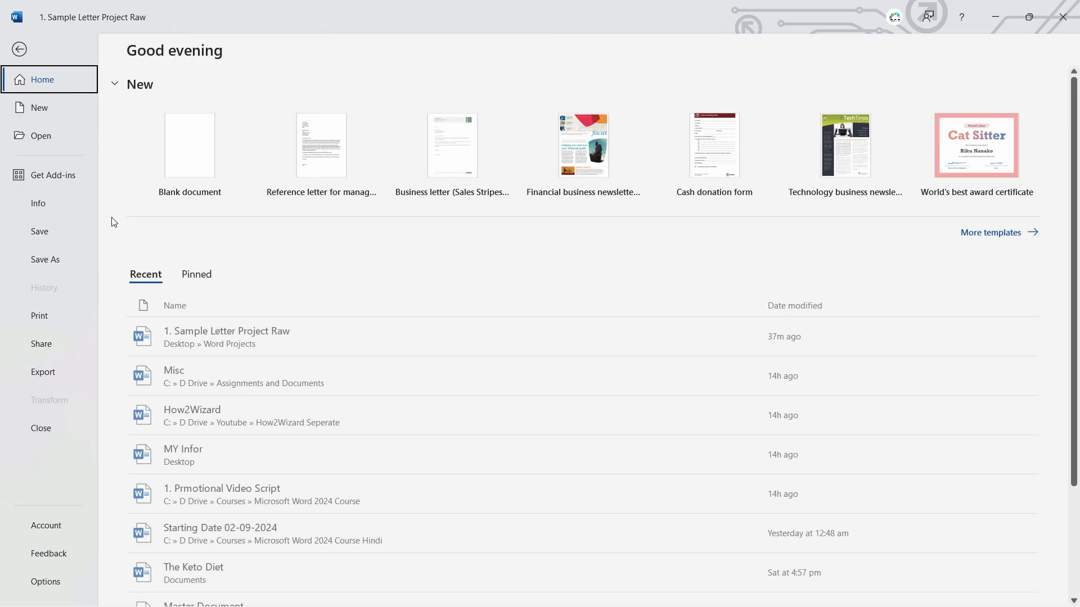
pyautogui.click(55, 263)
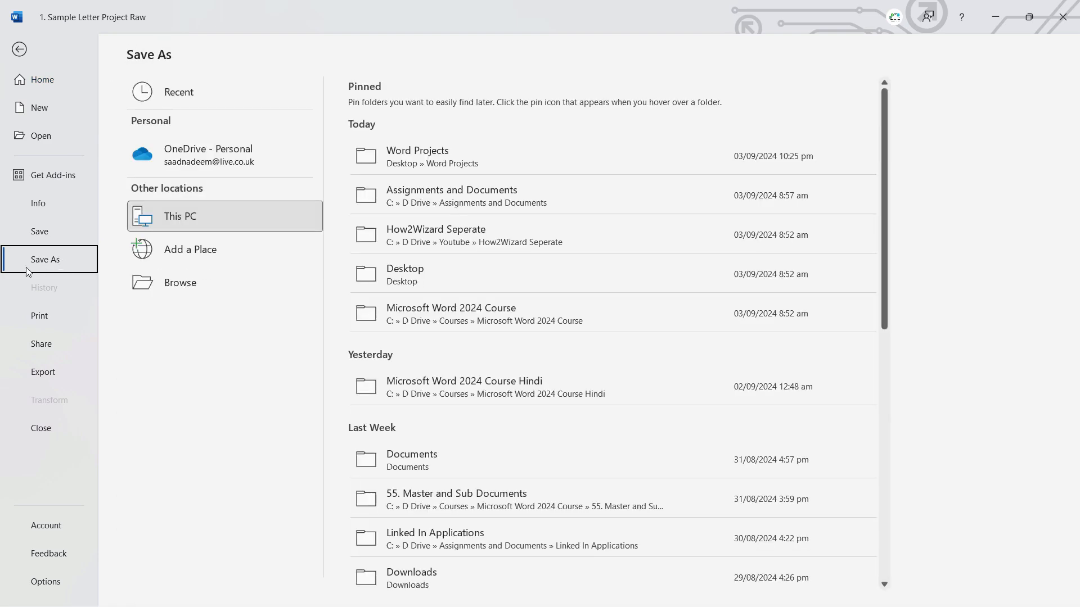
pyautogui.click(244, 288)
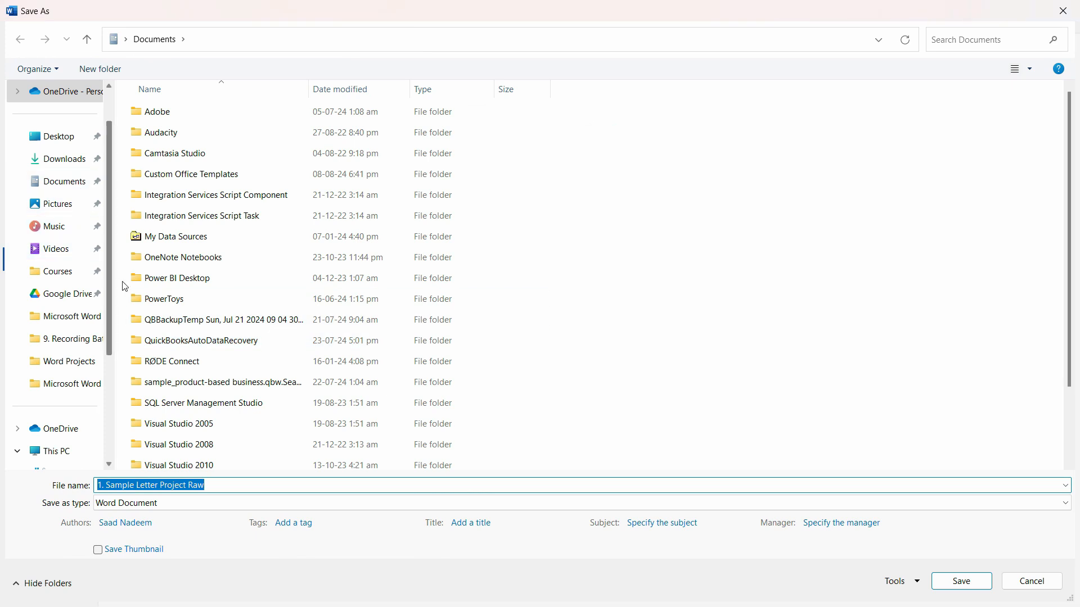
pyautogui.click(62, 136)
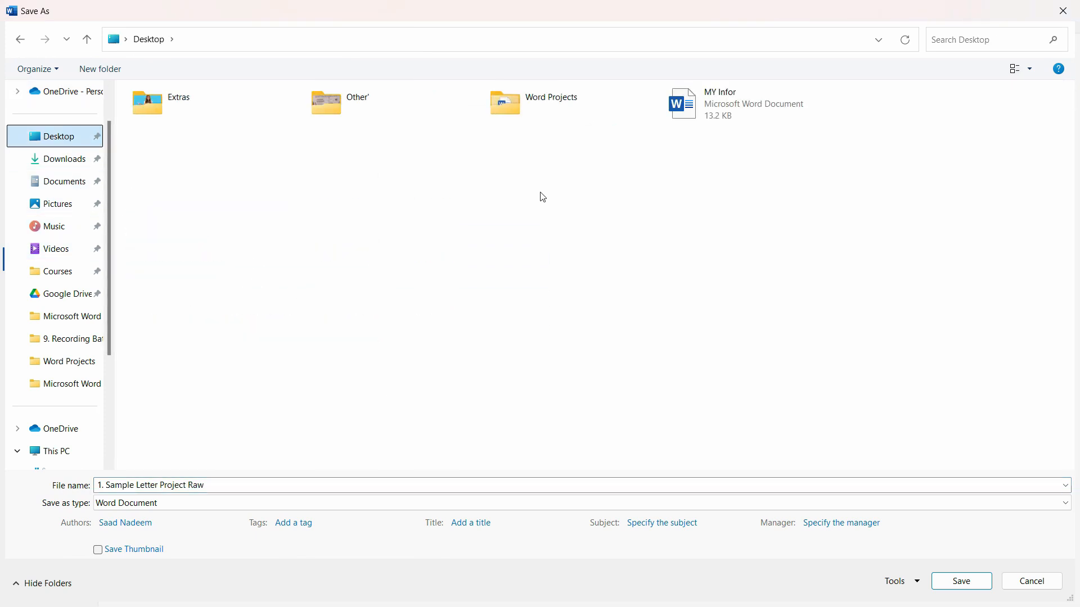
pyautogui.doubleClick(560, 100)
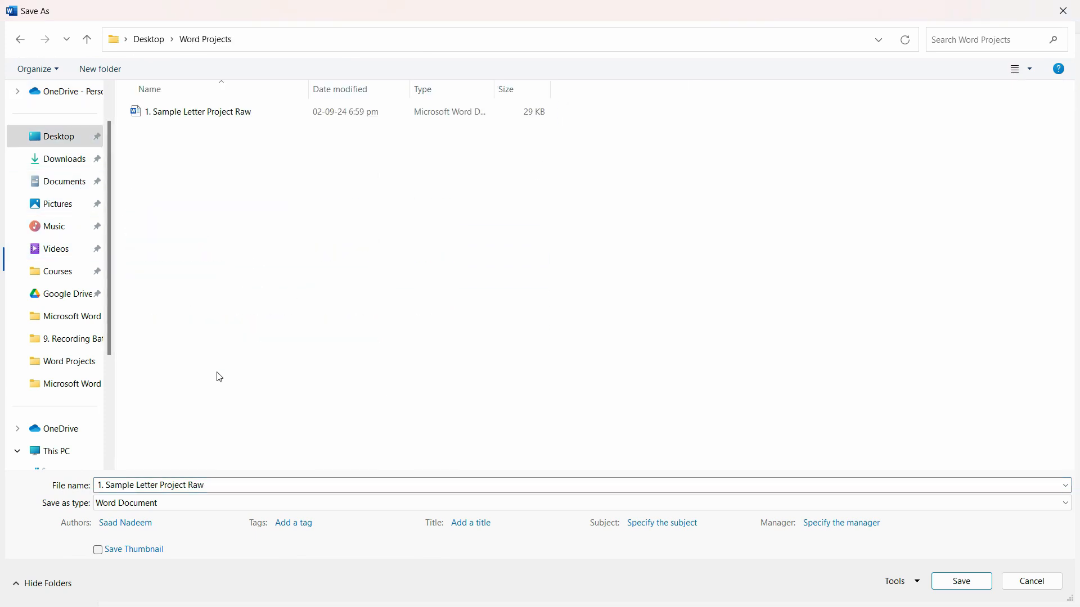
pyautogui.click(251, 484)
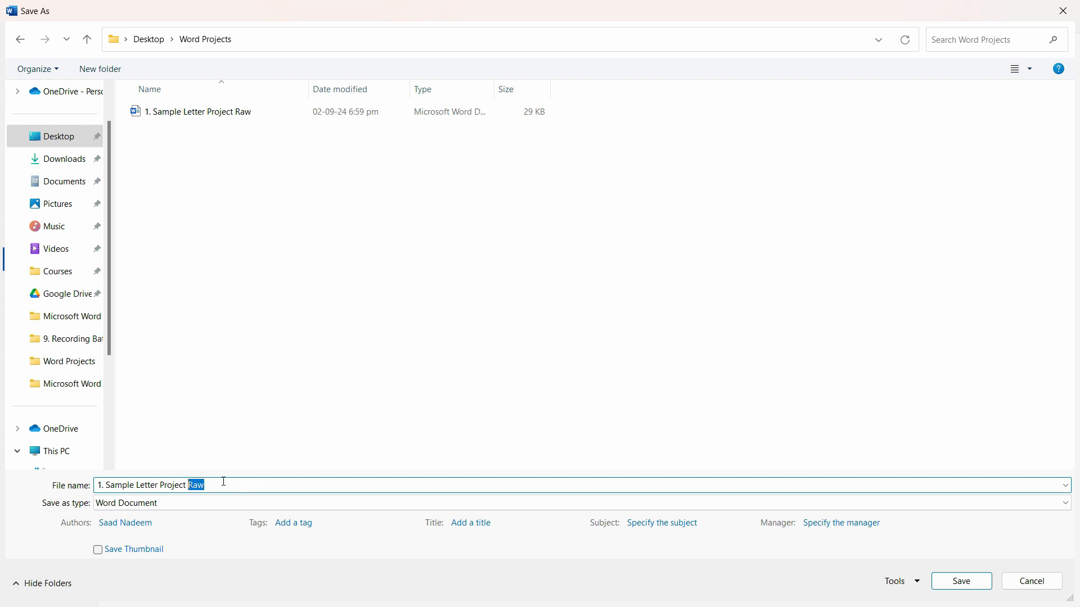
pyautogui.write('Final')
pyautogui.press('Return')
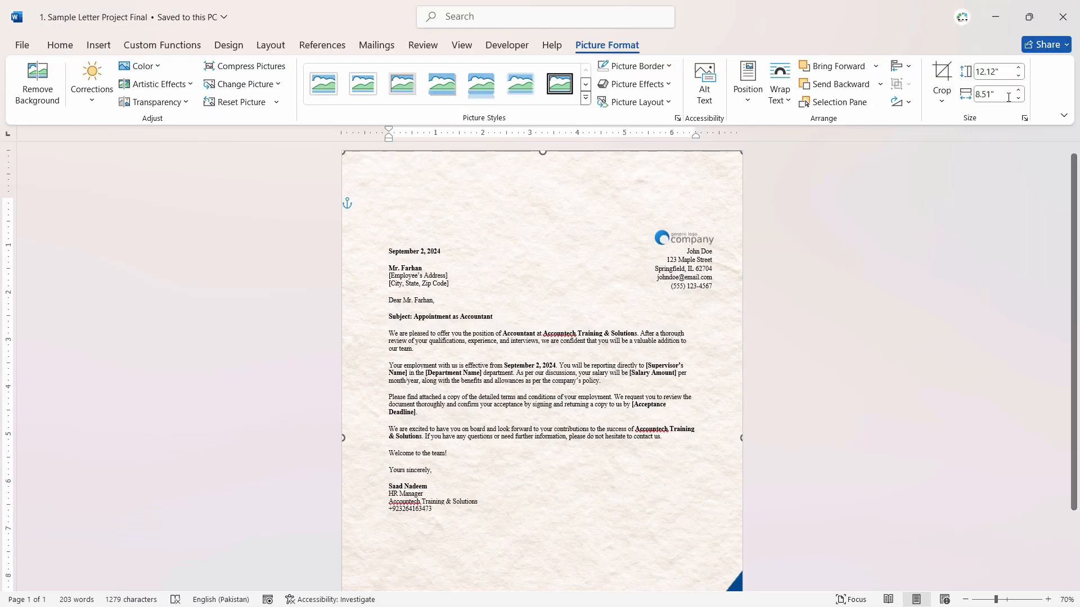
pyautogui.click(1063, 17)
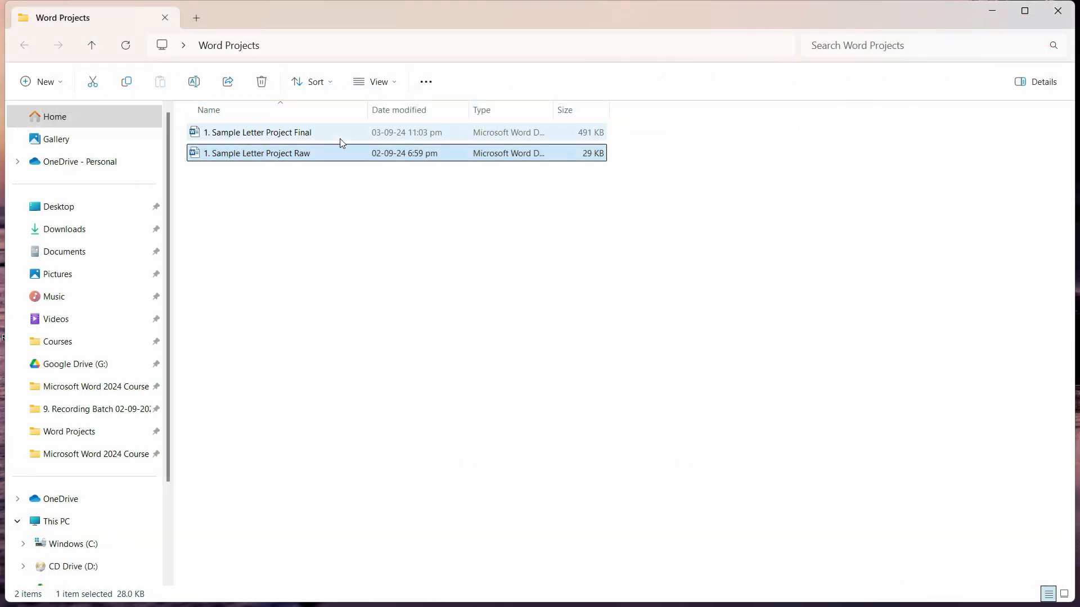
# - Open "1. Sample Letter Project Raw" from the Word Projects folder, view the undecorated letter and close it
pyautogui.doubleClick(336, 154)
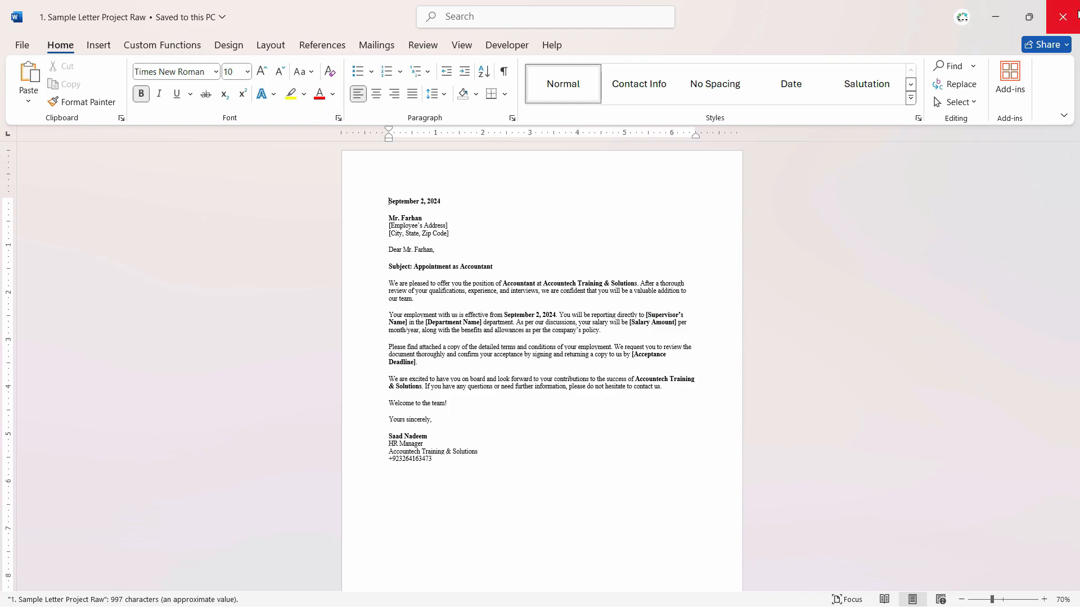
pyautogui.scroll(5, 450, 315)
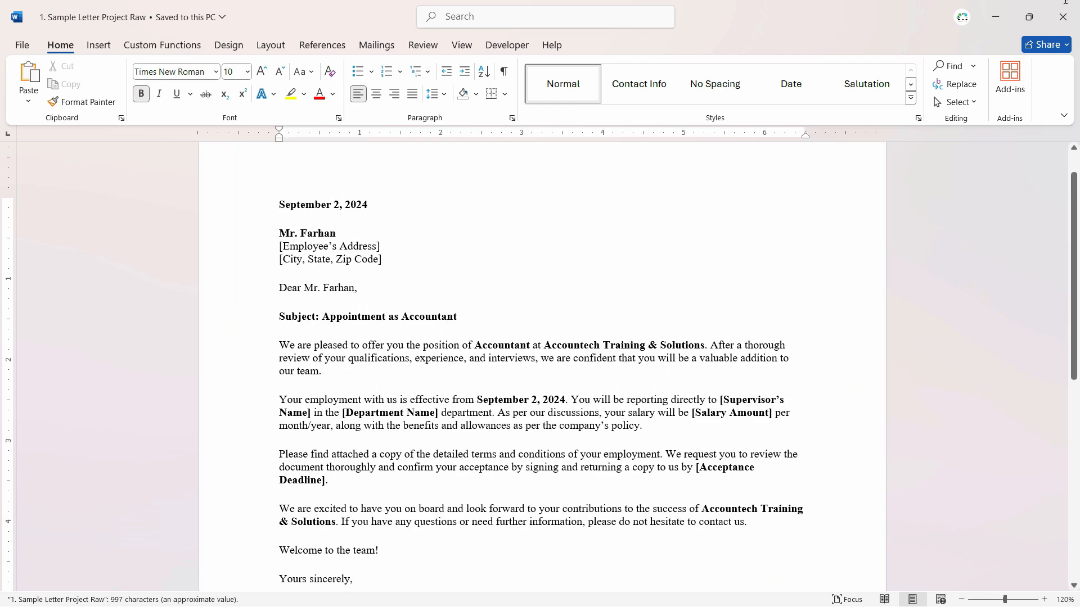
pyautogui.click(1063, 17)
# - Open "1. Sample Letter Project Final" in Word and review the decorated letter from header to footer
pyautogui.click(312, 133)
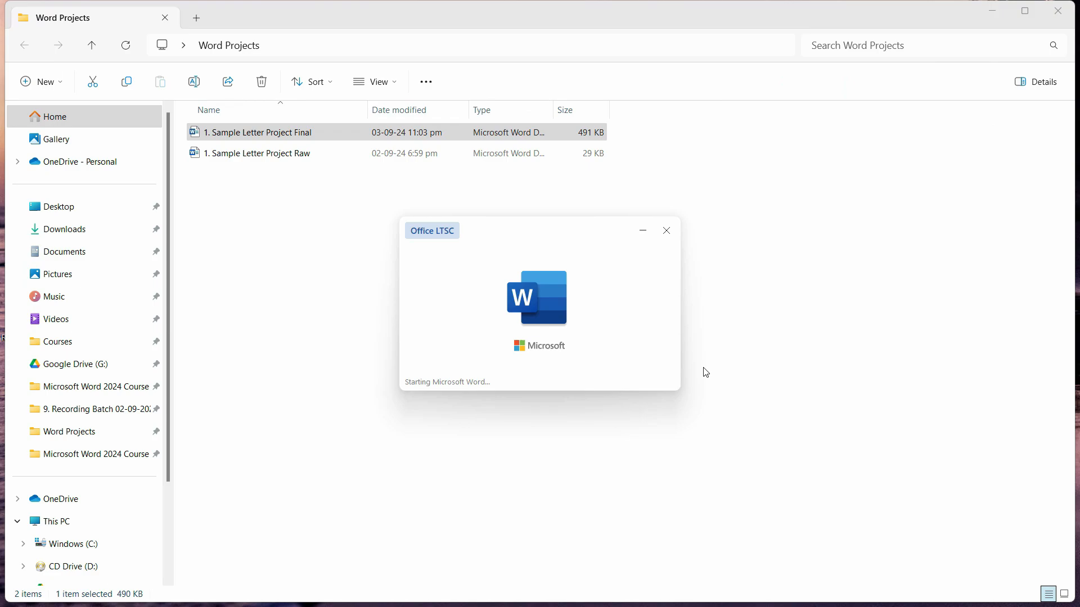
pyautogui.scroll(-8, 837, 490)
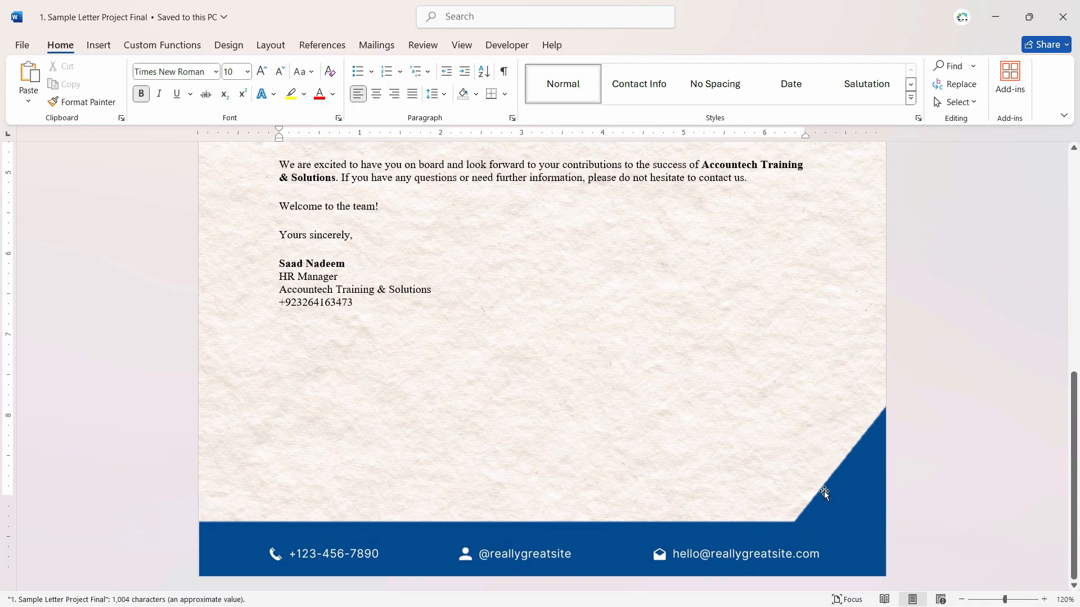
pyautogui.scroll(6, 824, 491)
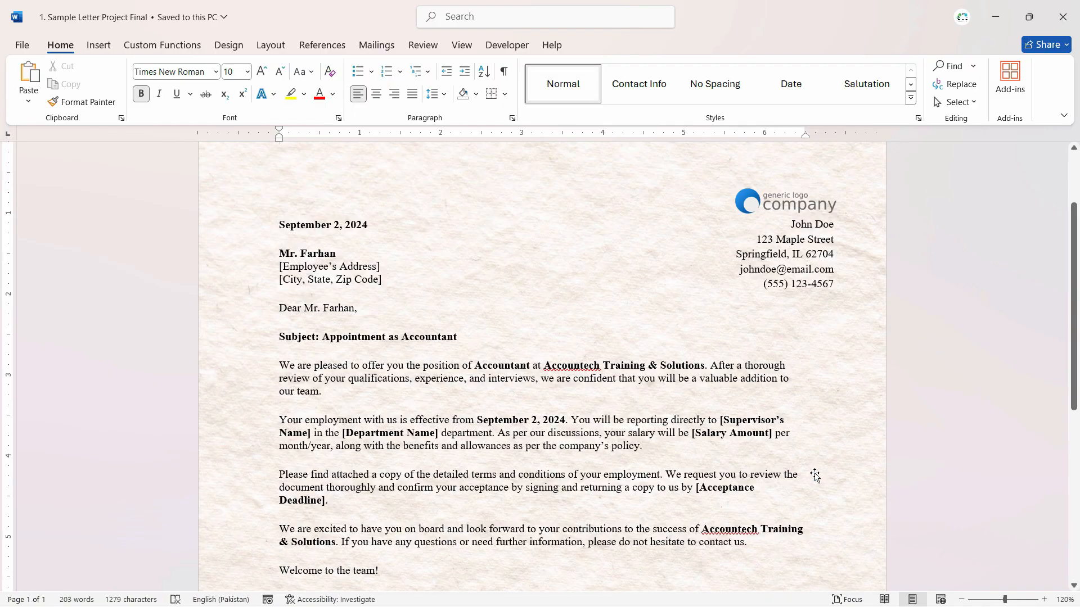